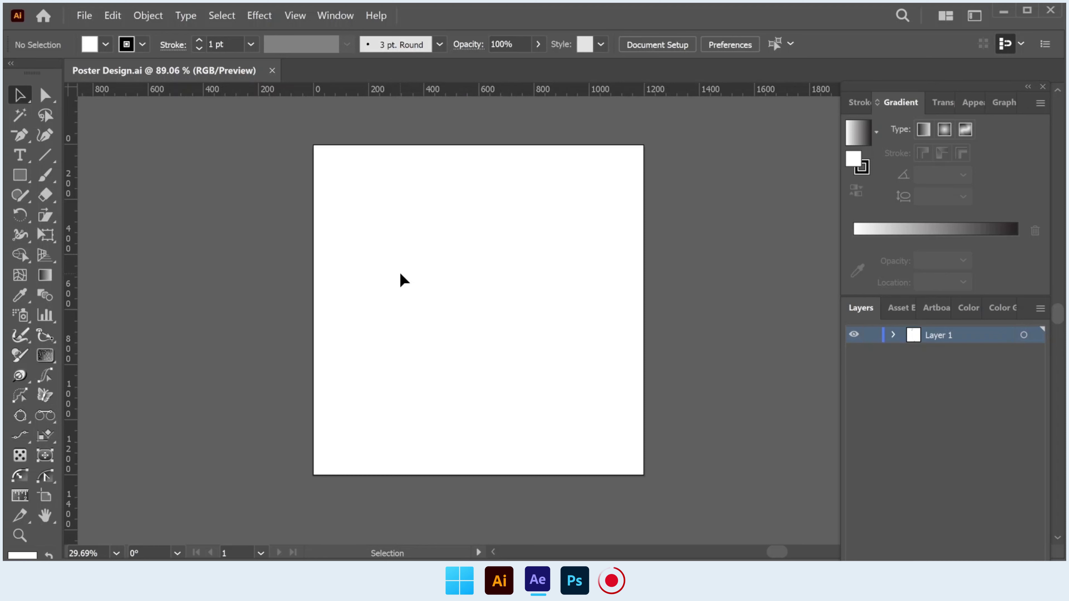
Step: Place the white brick-wall image, clip it with a mask and trim it to the artboard edge
left_click(85, 18)
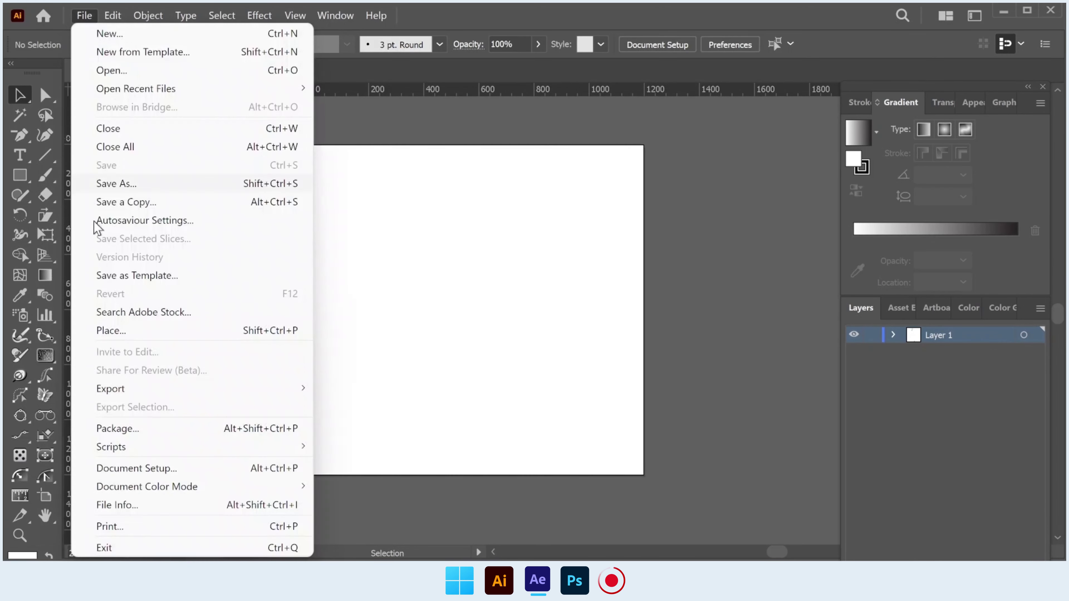
left_click(110, 330)
mouse_move(313, 146)
left_mouse_down()
mouse_move(677, 497)
mouse_move(807, 530)
left_mouse_up()
scroll(695, 427, "up", 3)
left_click(493, 44)
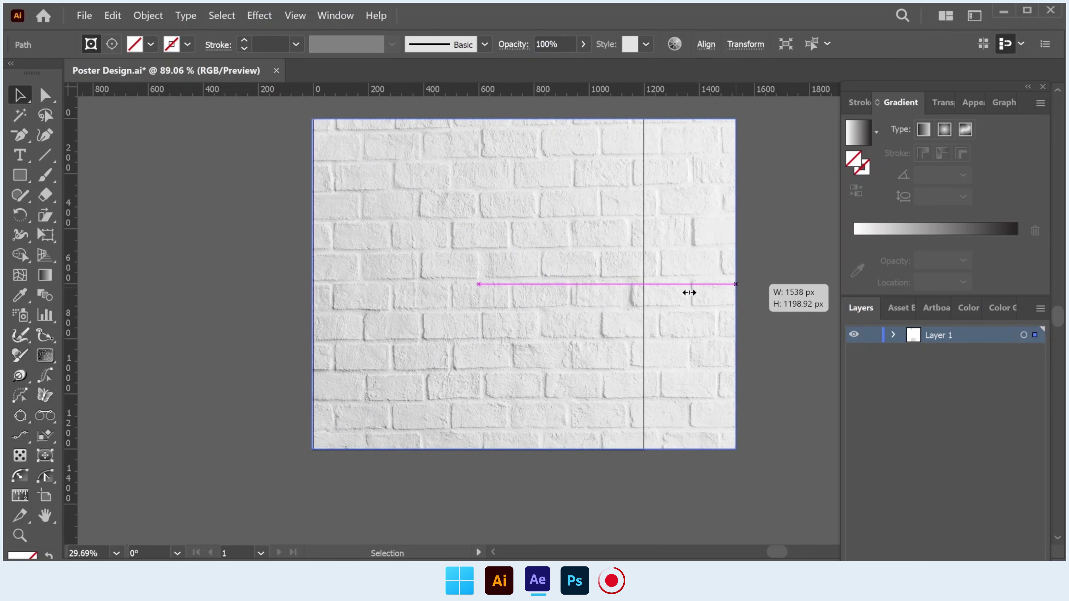
left_click_drag(807, 282, 643, 283)
left_click(730, 302)
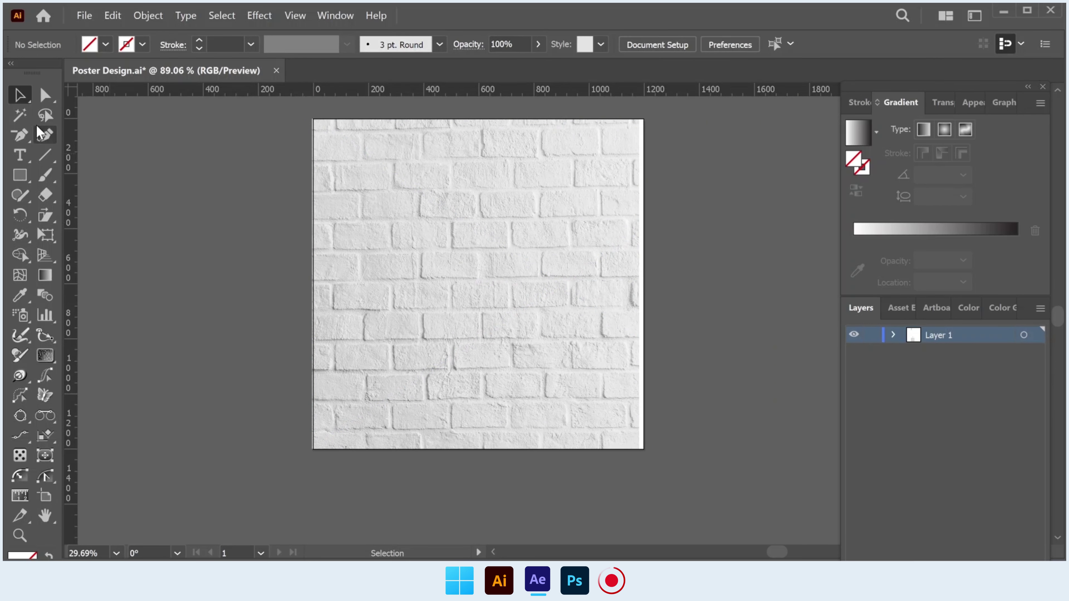
Step: Draw a 1200 px white square over the artboard at 70% opacity
right_click(19, 175)
left_click(70, 173)
left_click_drag(313, 120, 644, 448)
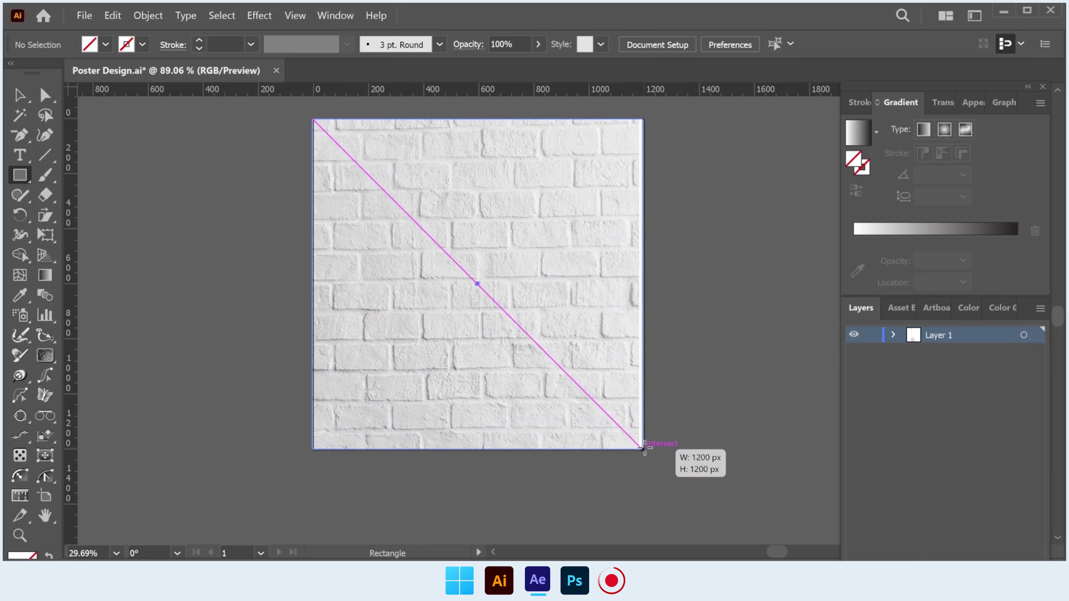
left_click(90, 45)
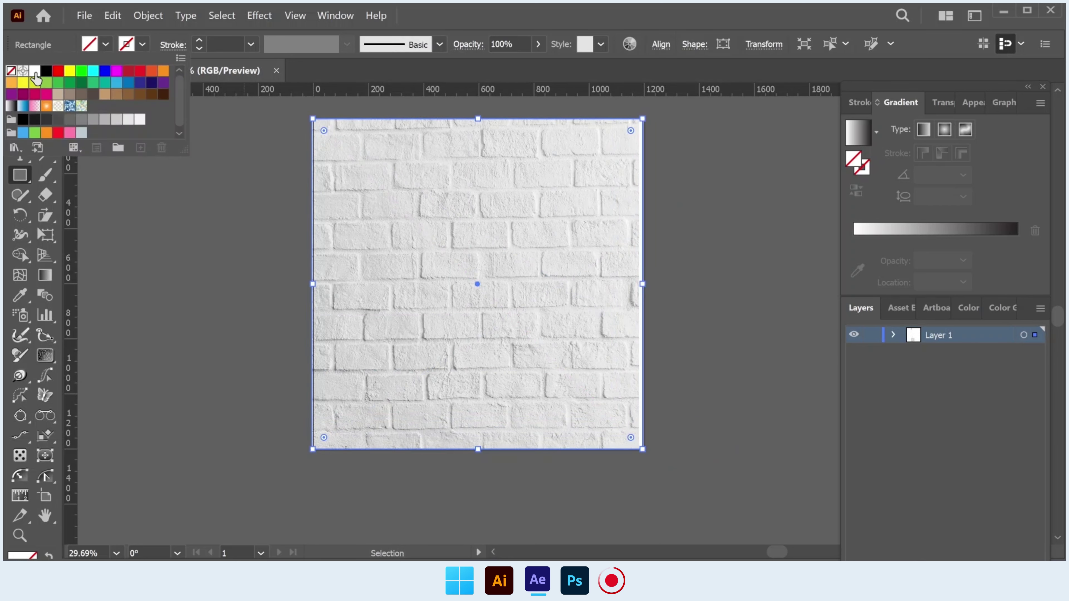
left_click(35, 72)
left_click(538, 44)
left_click_drag(539, 64, 520, 70)
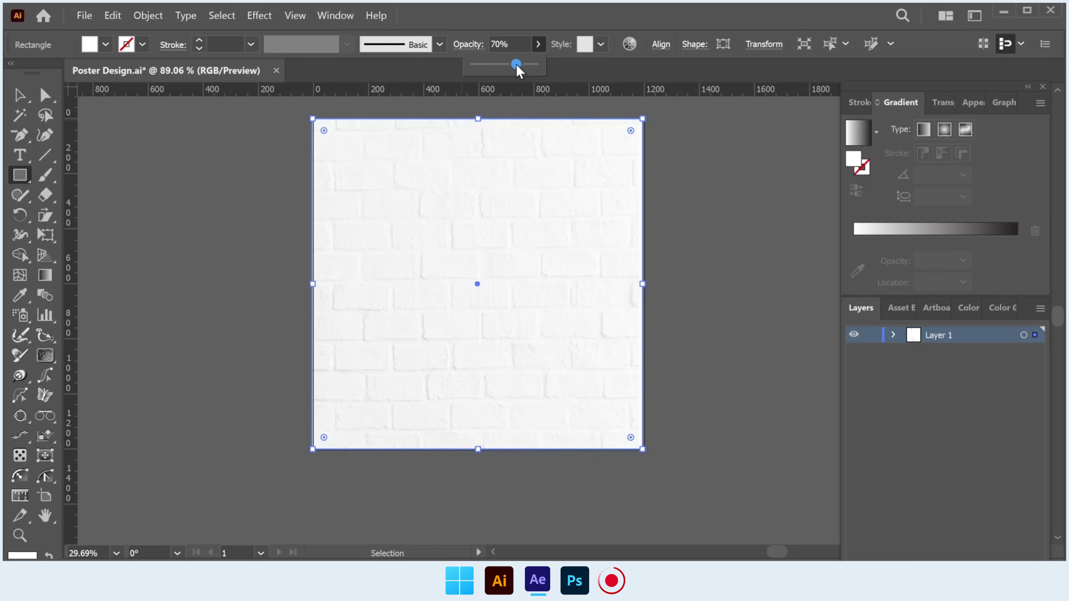
Step: Lock the white rectangle and the brick clip group in the Layers panel
key("v")
left_click_drag(177, 192, 463, 369)
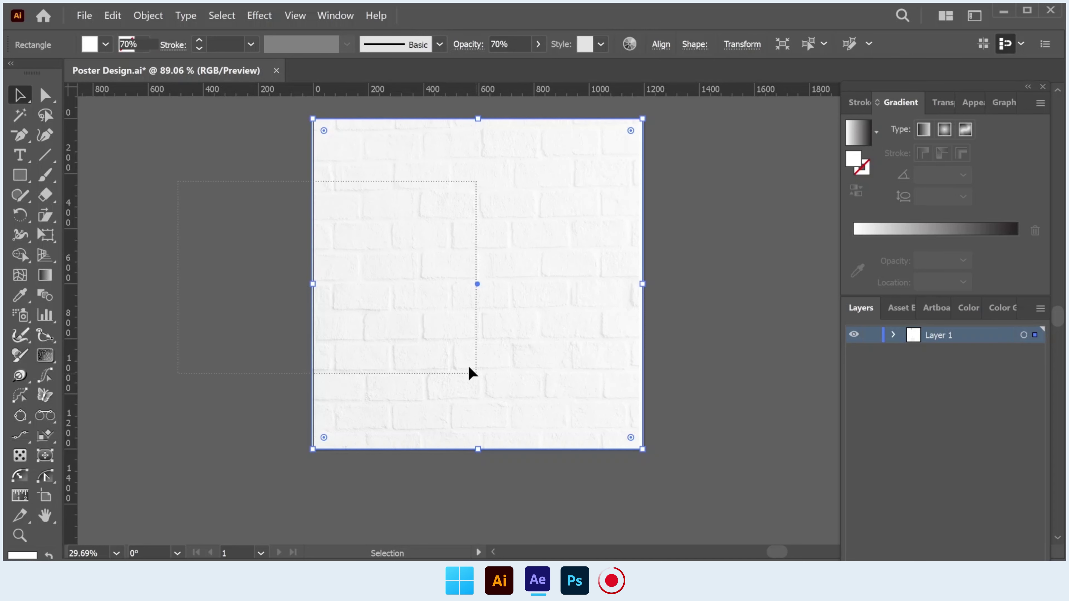
left_click(893, 335)
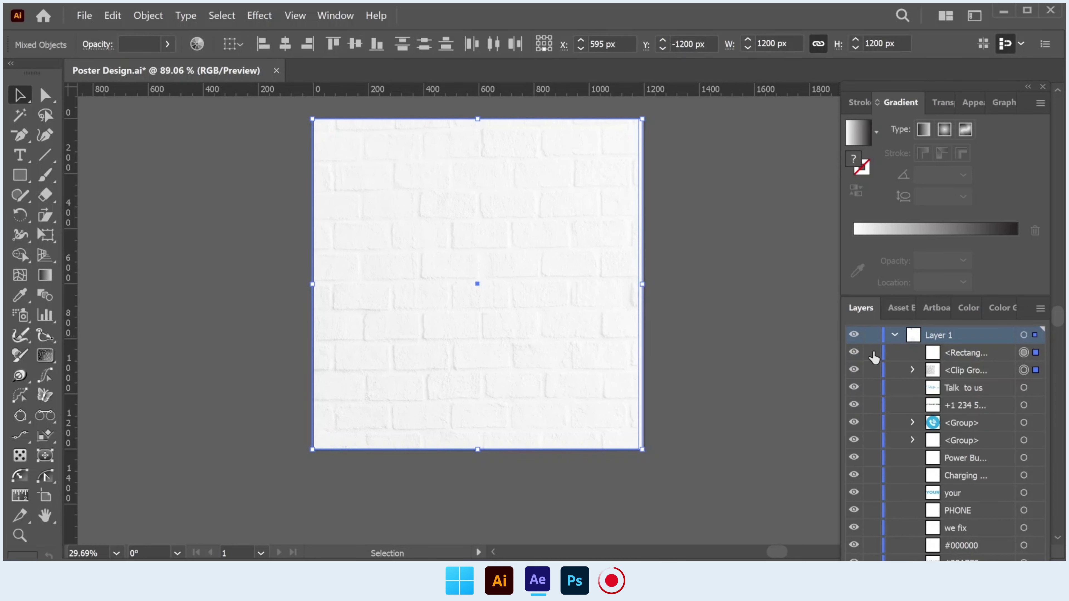
left_click_drag(872, 353, 871, 370)
left_click(894, 335)
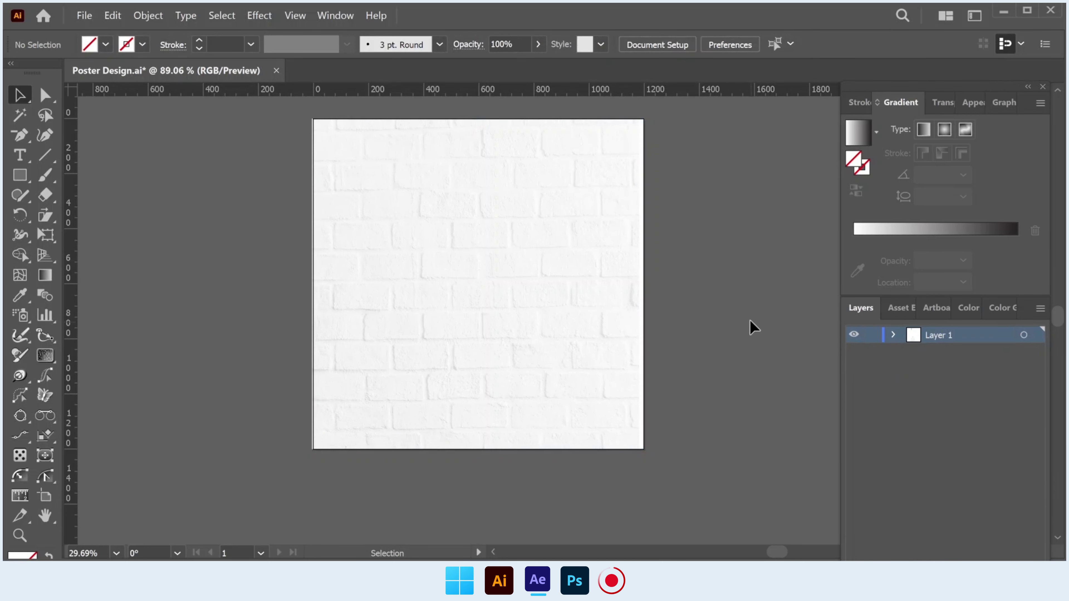
scroll(678, 299, "up", 1)
left_click_drag(717, 293, 649, 281)
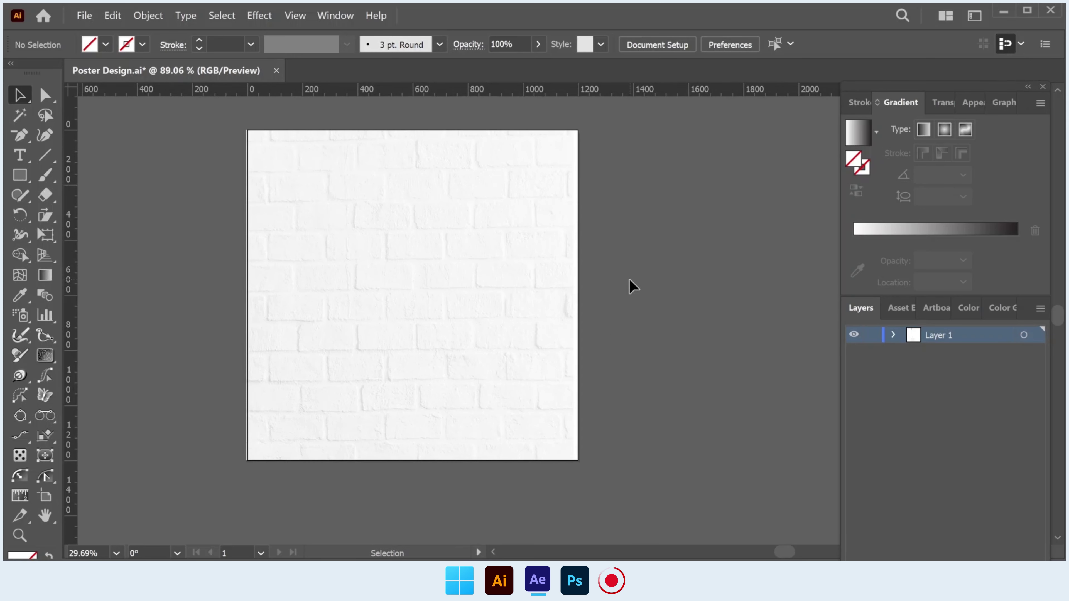
Step: Draw a tall 644 × 1802 px rectangle and fill it with the sampled cyan
scroll(618, 284, "down", 2)
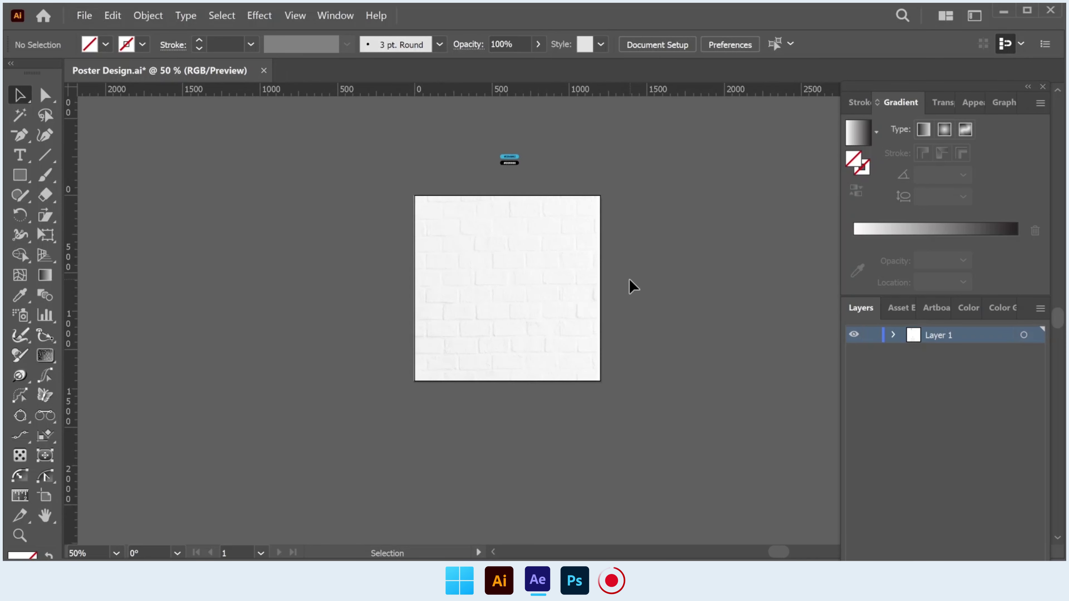
scroll(618, 283, "up", 1)
scroll(618, 283, "up", 1)
scroll(530, 303, "down", 2)
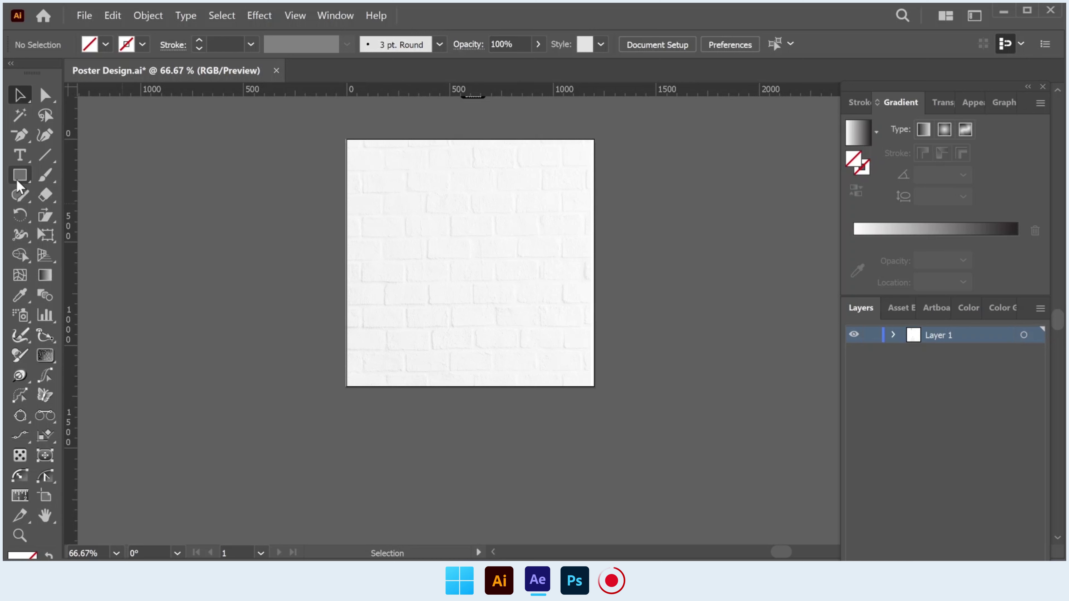
key("m")
scroll(350, 168, "up", 1)
left_click_drag(366, 139, 498, 512)
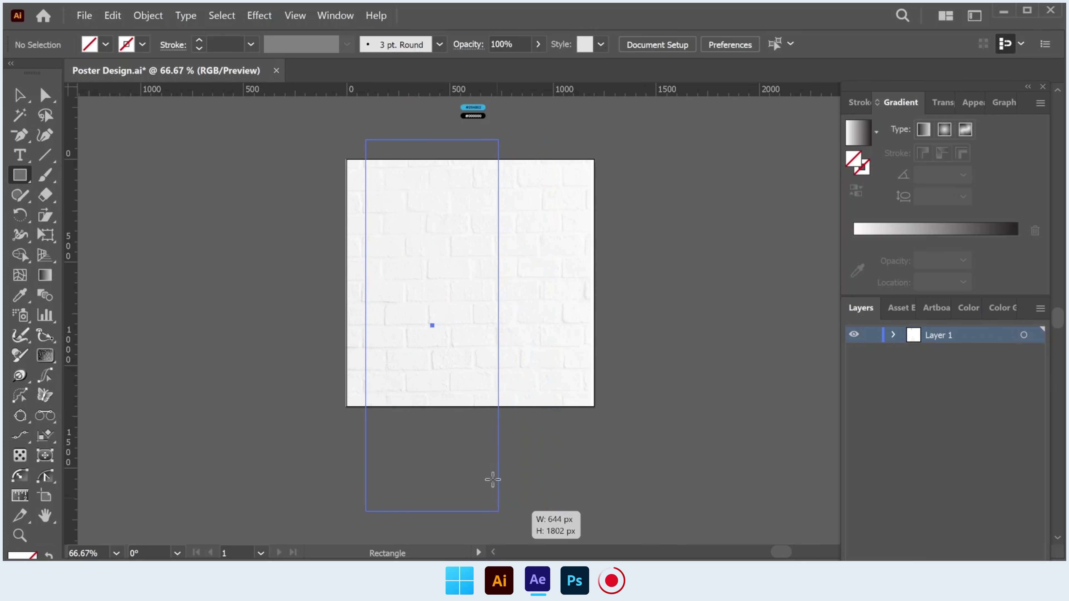
left_click_drag(492, 479, 499, 511)
key("i")
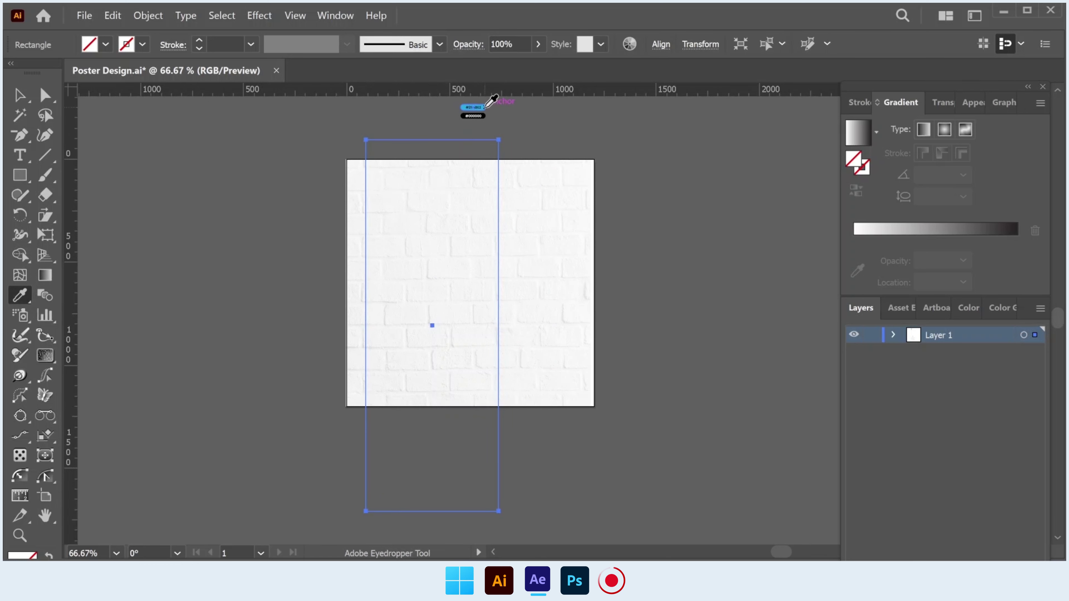
left_click(485, 106)
Step: Rotate the cyan rectangle into a diagonal band from upper left to lower right
key("v")
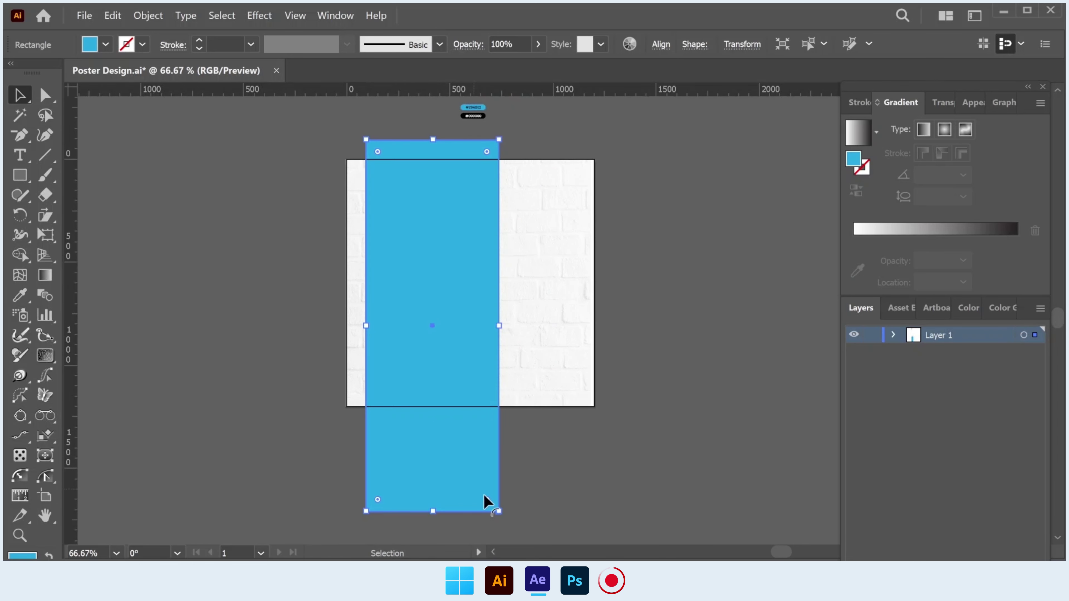
left_click_drag(505, 519, 625, 396)
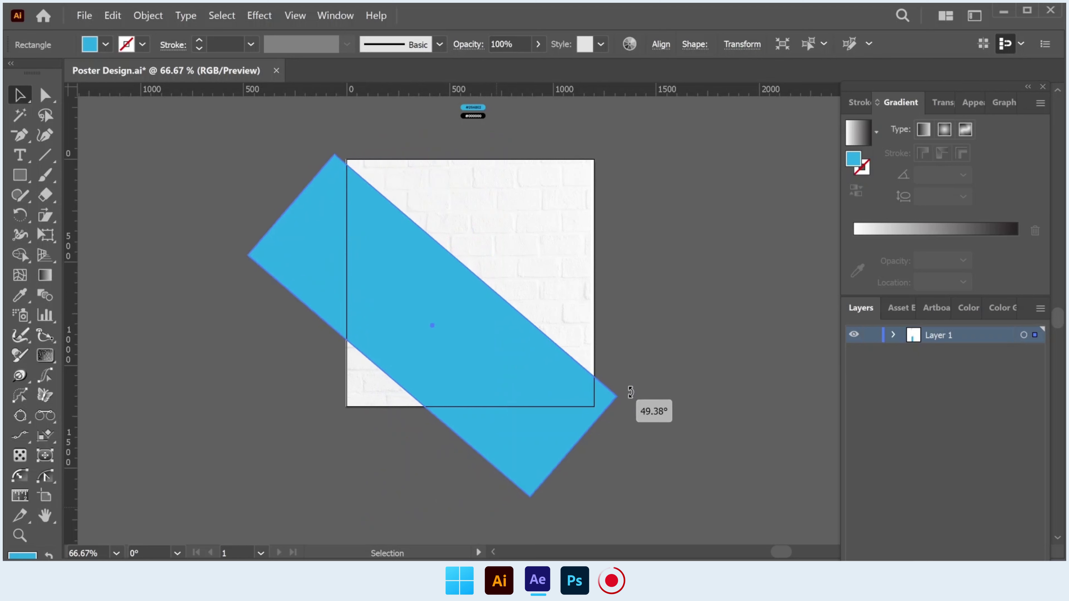
left_click_drag(527, 373, 554, 319)
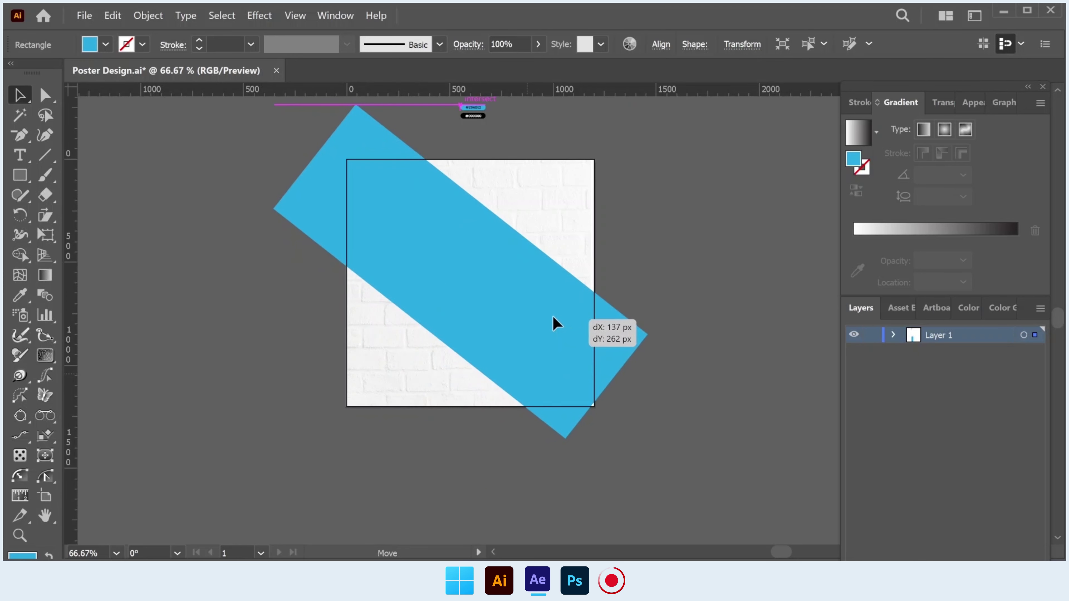
left_click_drag(656, 334, 656, 350)
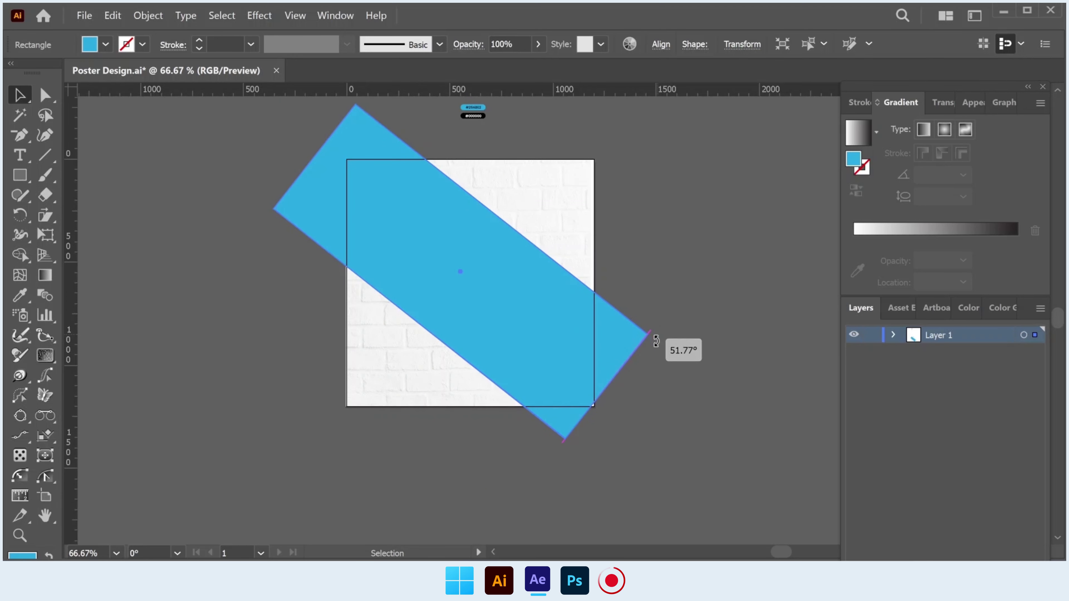
mouse_move(521, 333)
left_mouse_down()
mouse_move(534, 348)
mouse_move(530, 339)
left_mouse_up()
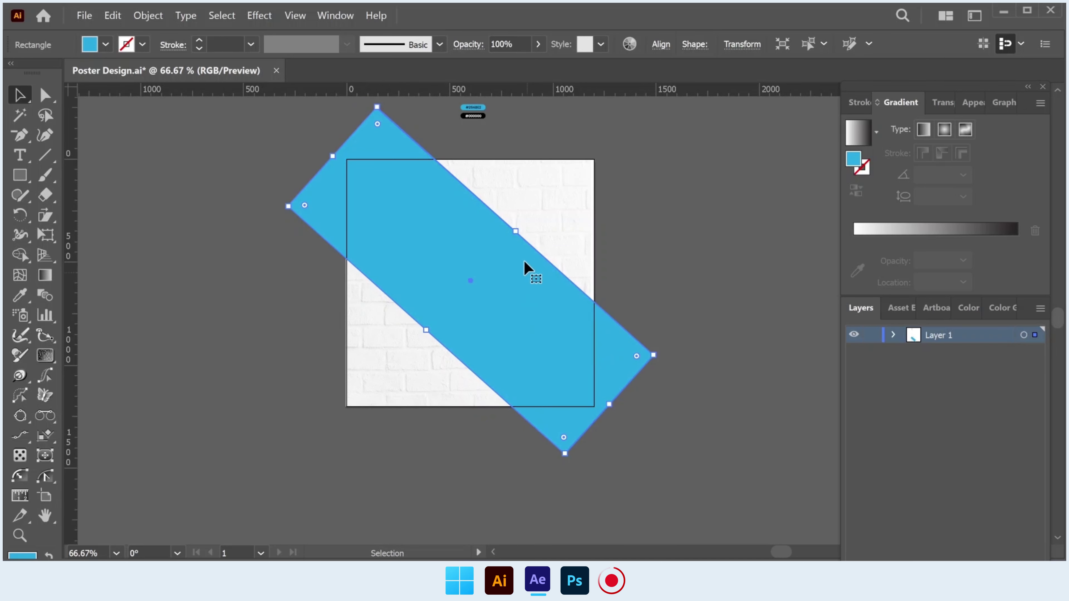
left_click_drag(515, 231, 516, 229)
left_click_drag(506, 288, 497, 278)
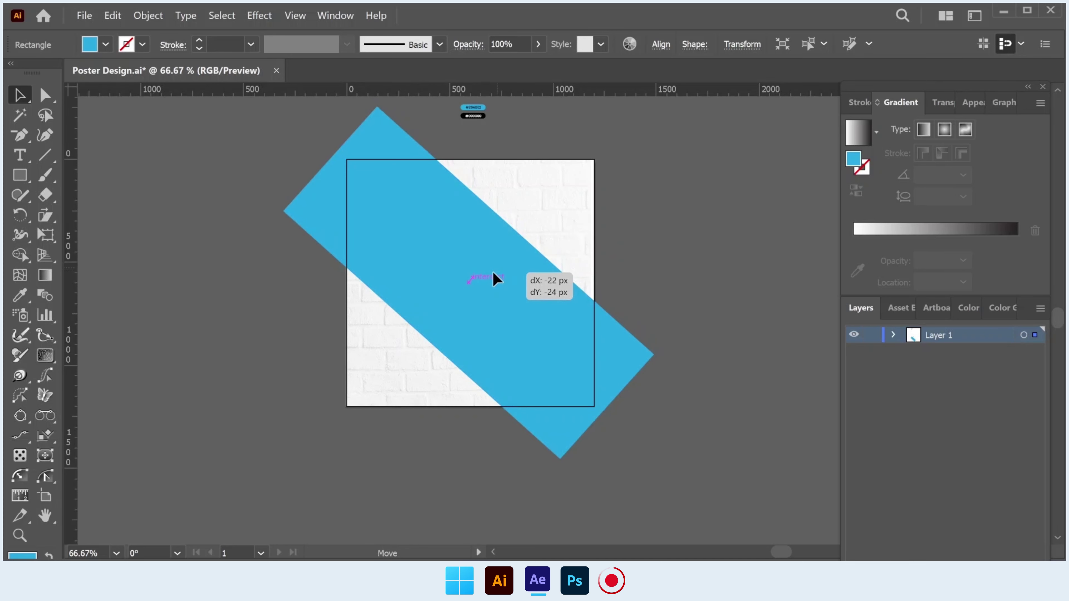
left_click(703, 339)
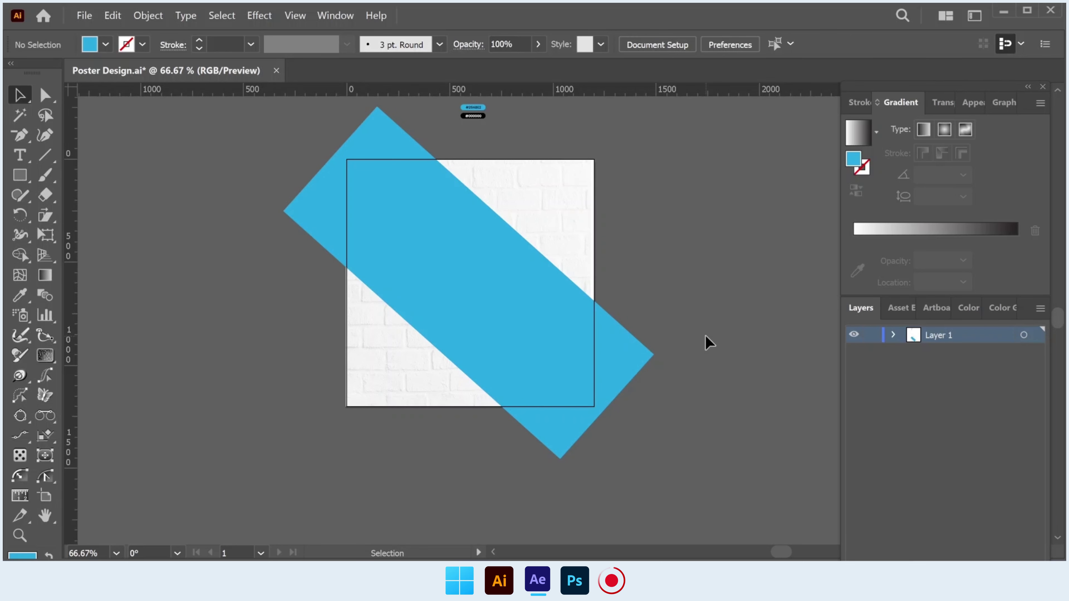
left_click(463, 244)
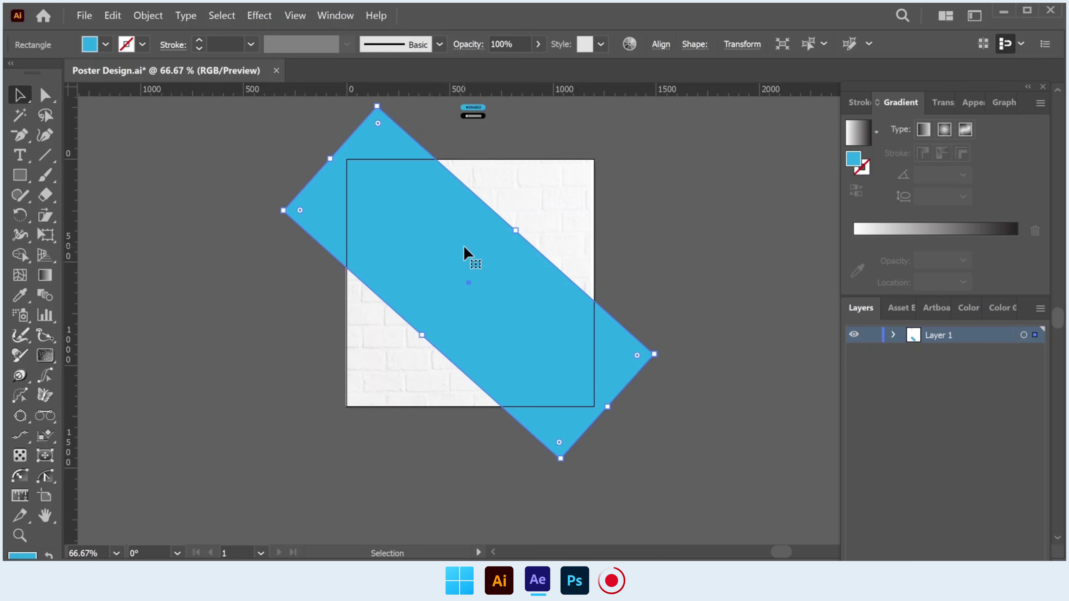
left_click(20, 174)
Step: Trim the band's overhangs with a 1205 px square and Shape Builder, deleting the corner pieces
left_click_drag(345, 159, 594, 408)
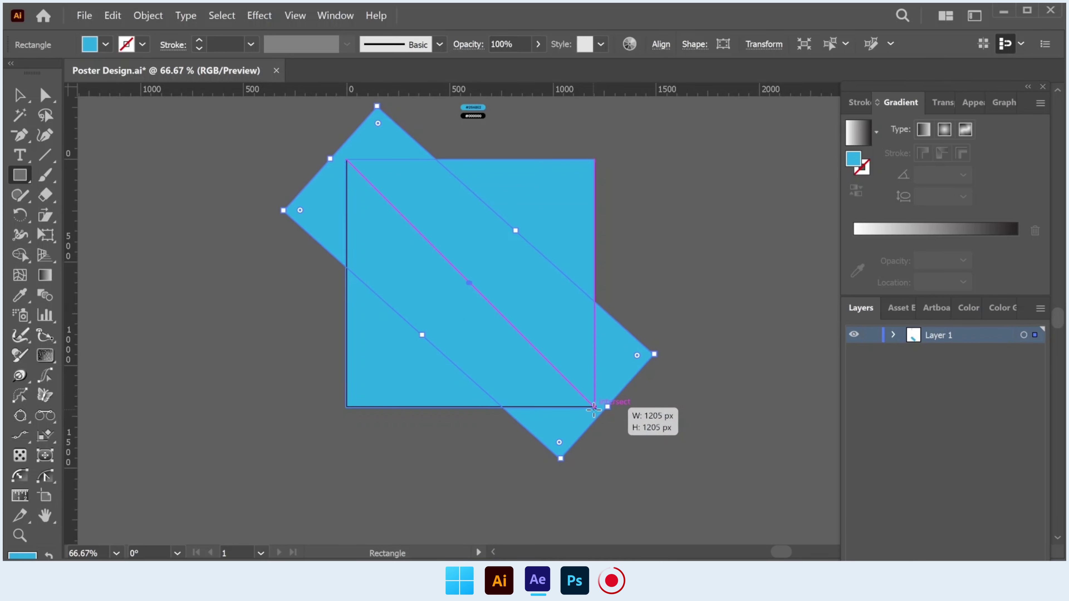
left_click(19, 96)
left_click(390, 148, "shift")
left_click(19, 255)
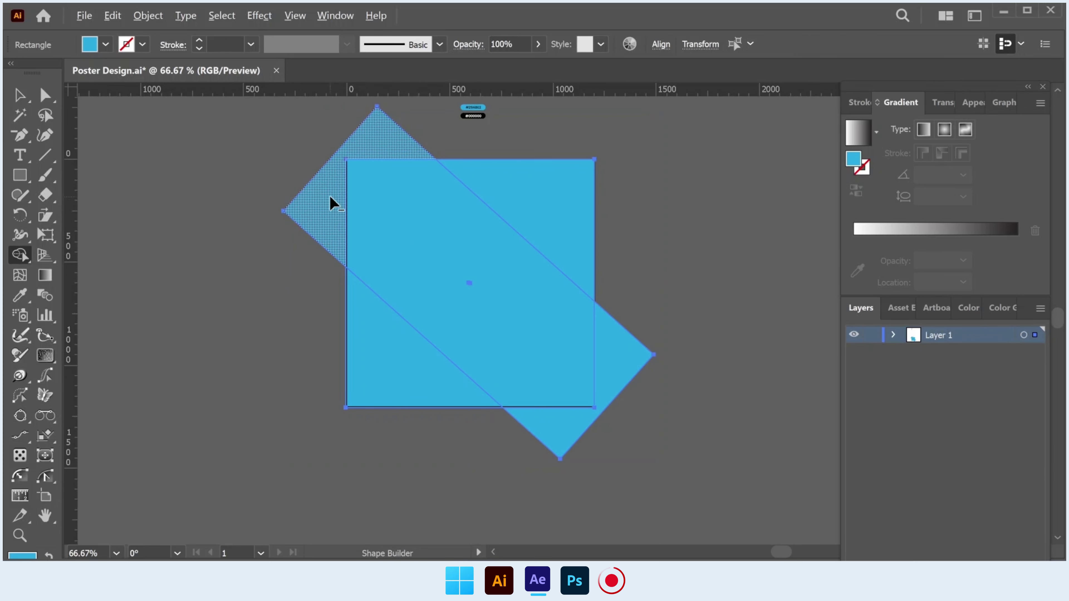
left_click(330, 204, "alt")
left_click(632, 370, "alt")
left_click(20, 100)
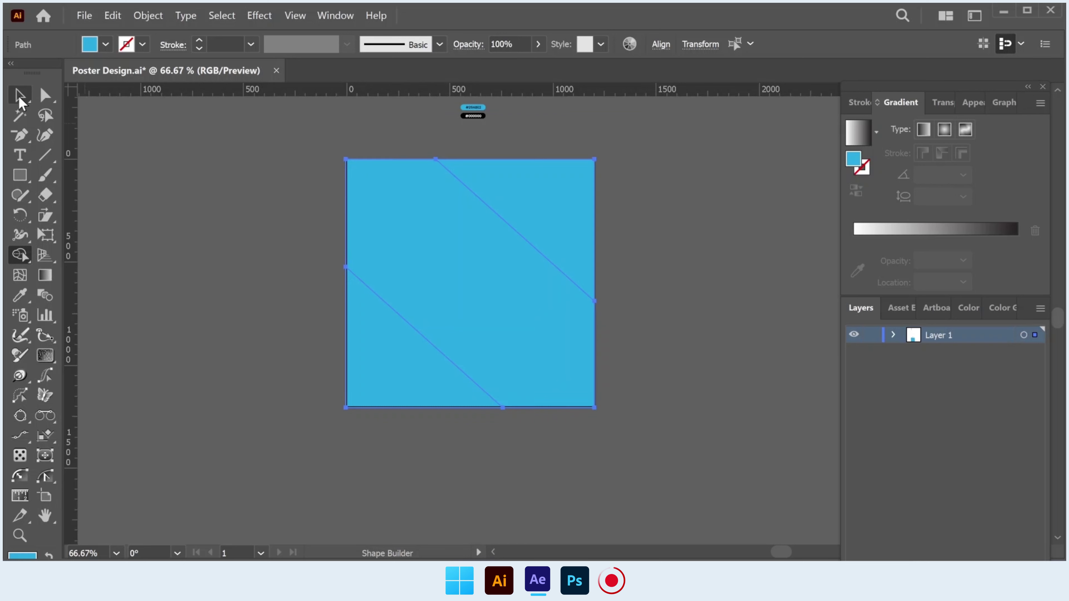
left_click(534, 196)
key("Delete")
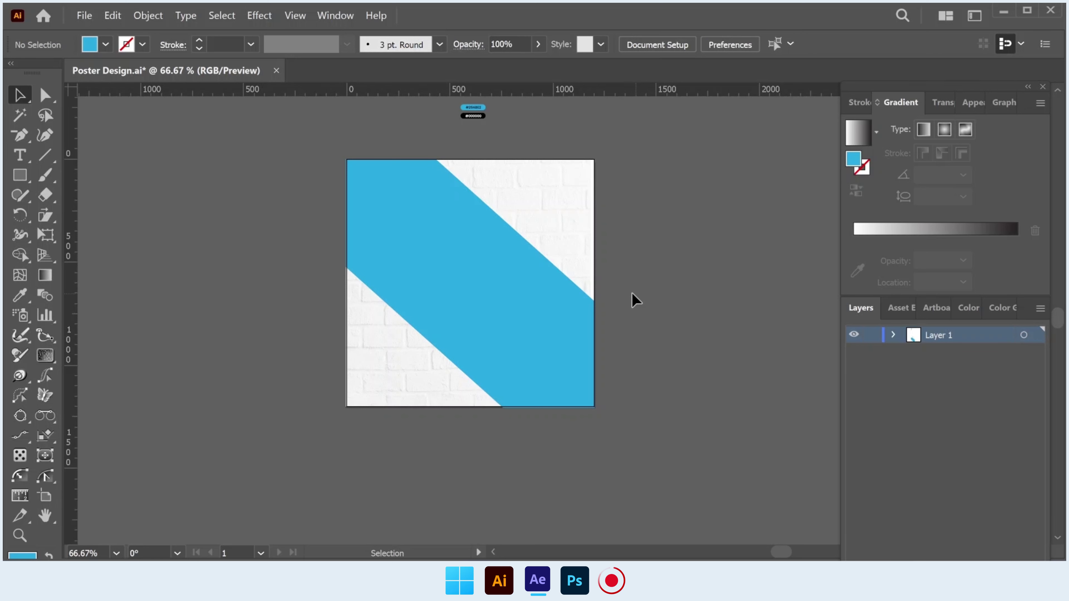
left_click(24, 177)
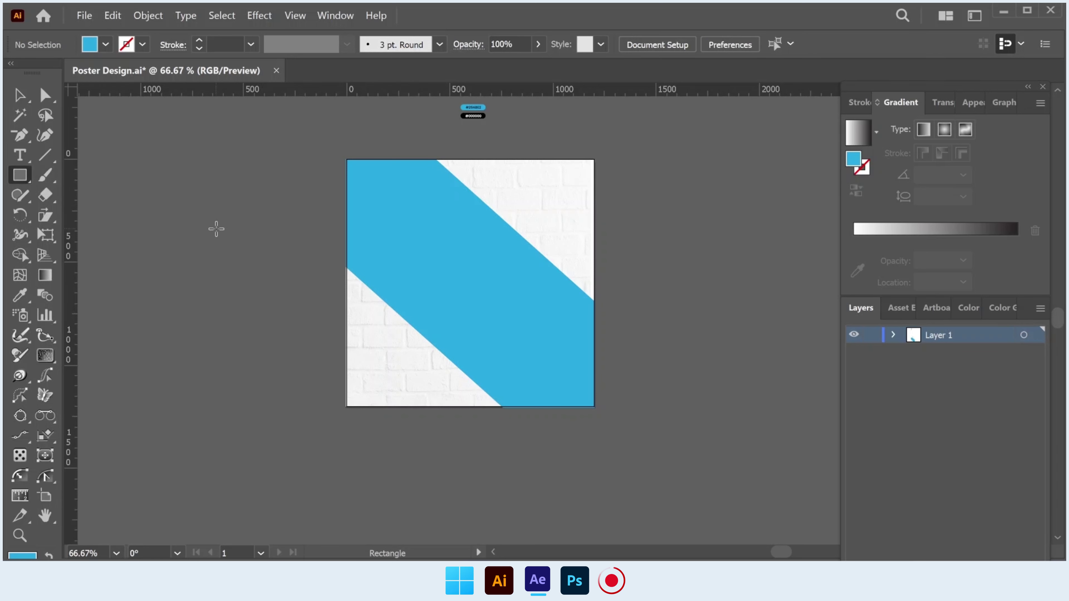
Step: Draw a 1149 × 559 px blue rectangle across the poster's middle with rounded right corners
mouse_move(346, 216)
left_mouse_down()
mouse_move(596, 337)
mouse_move(582, 332)
left_mouse_up()
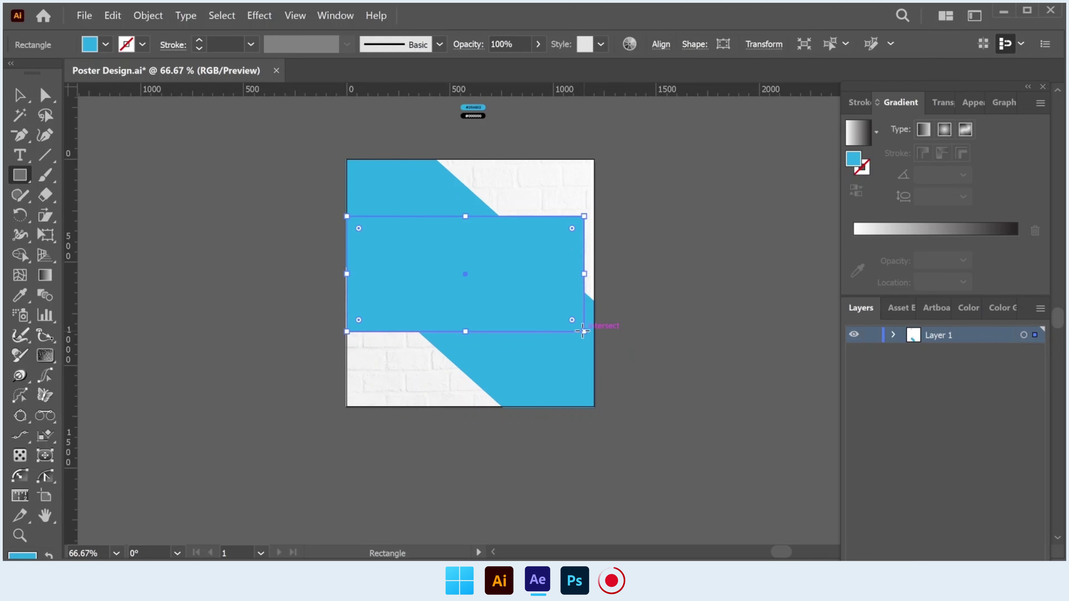
left_click_drag(572, 228, 572, 225)
left_click_drag(571, 320, 567, 316)
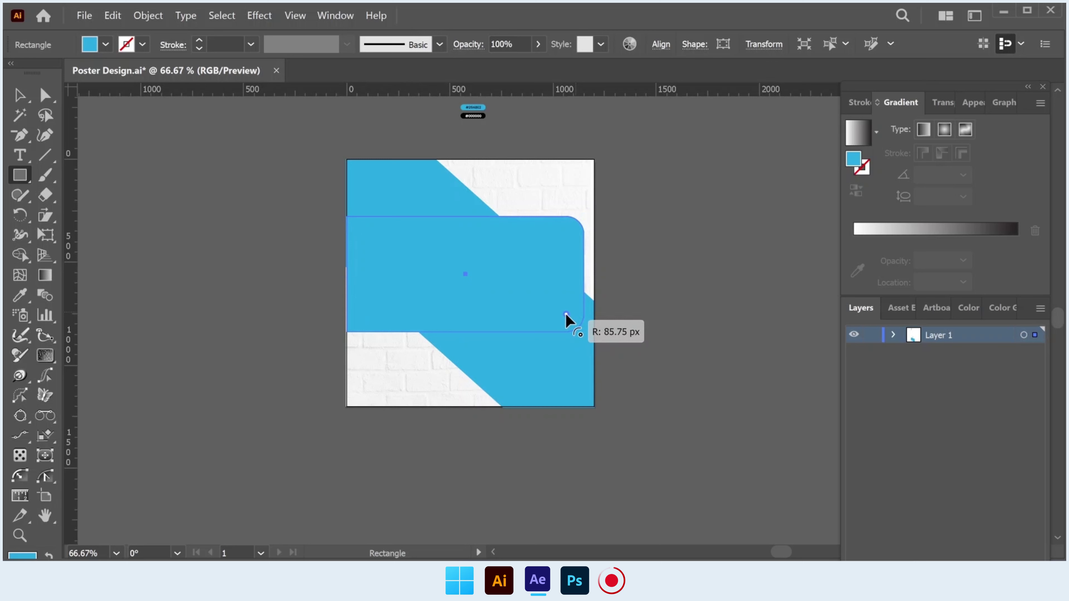
left_click(649, 310)
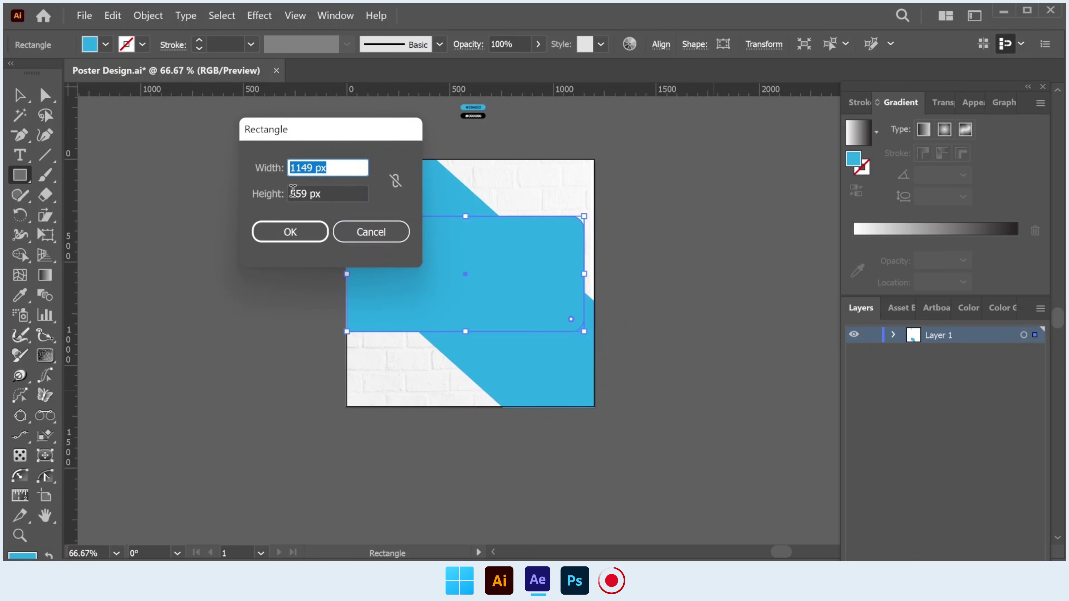
left_click(348, 220)
left_click(19, 95)
left_click(320, 268)
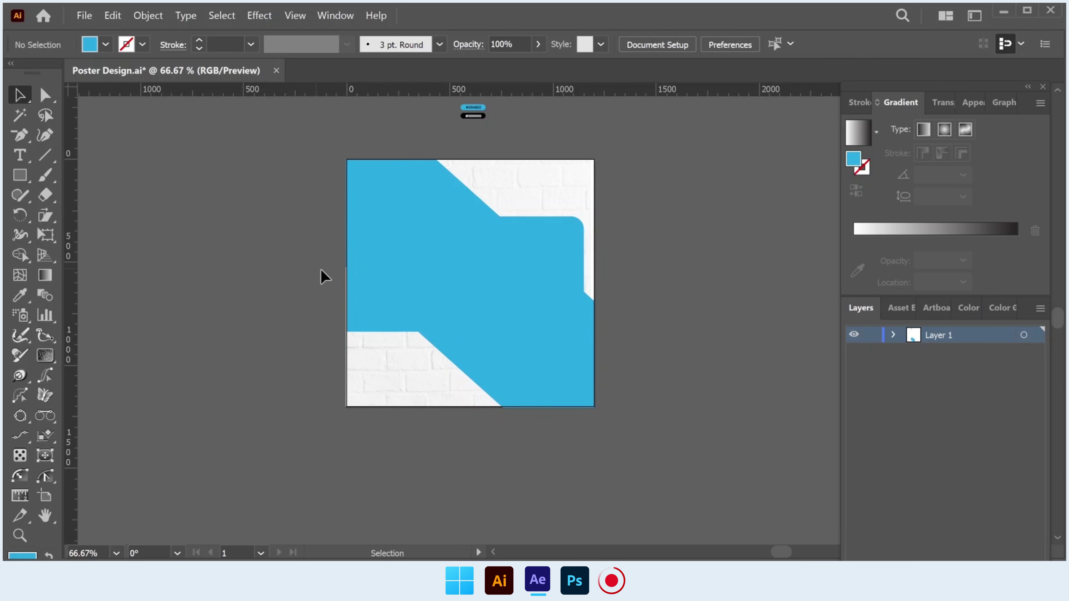
left_click(399, 274)
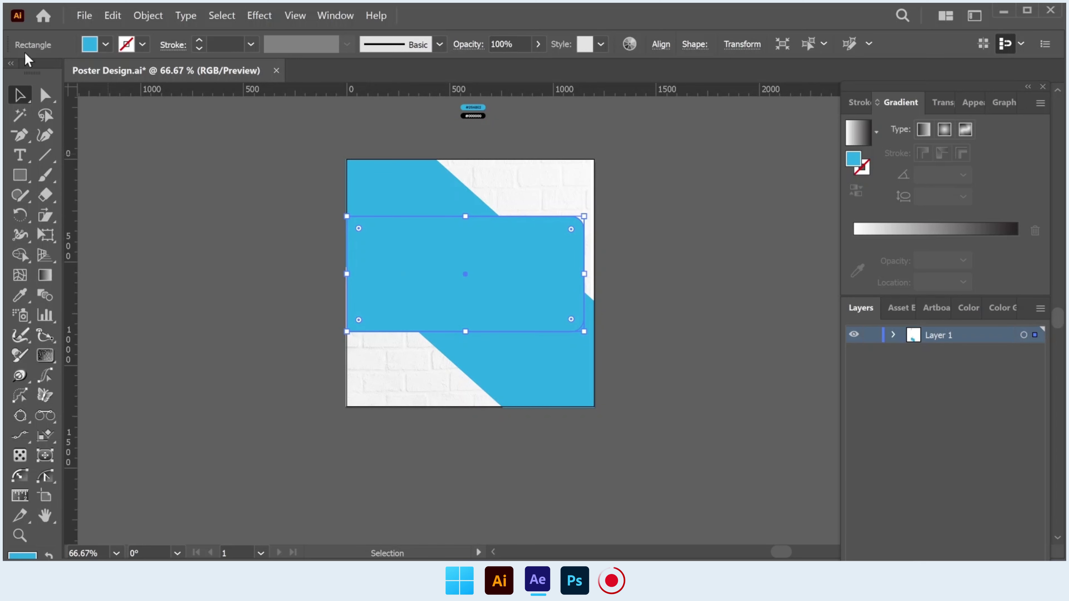
left_click(85, 15)
left_click(121, 330)
Step: Position the hands-holding-phone photo behind the rounded rectangle and clip it inside that shape
left_click_drag(404, 214, 591, 337)
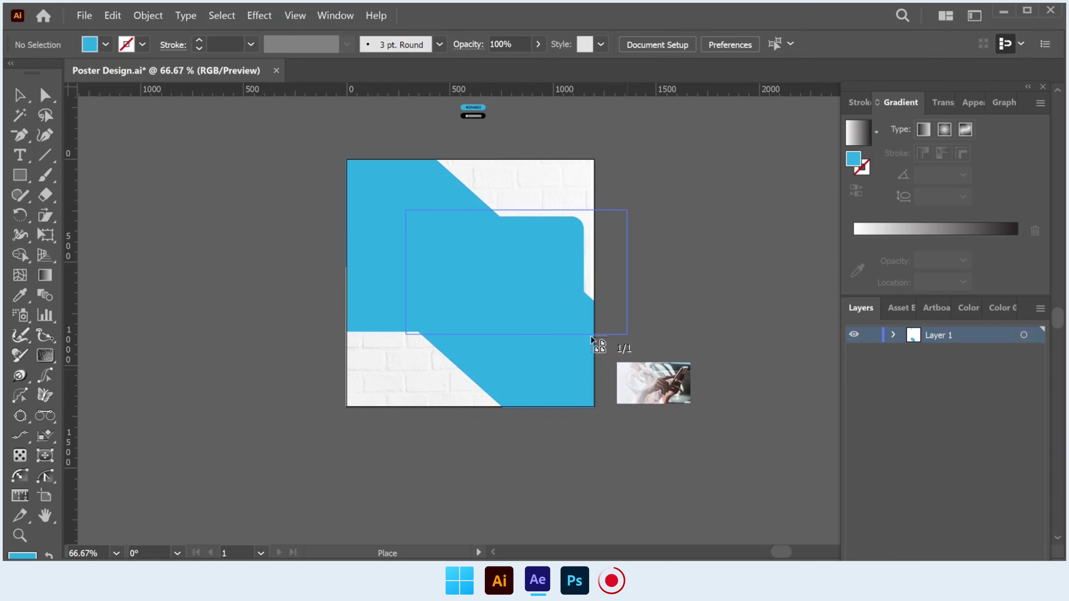
left_click_drag(574, 288, 543, 291)
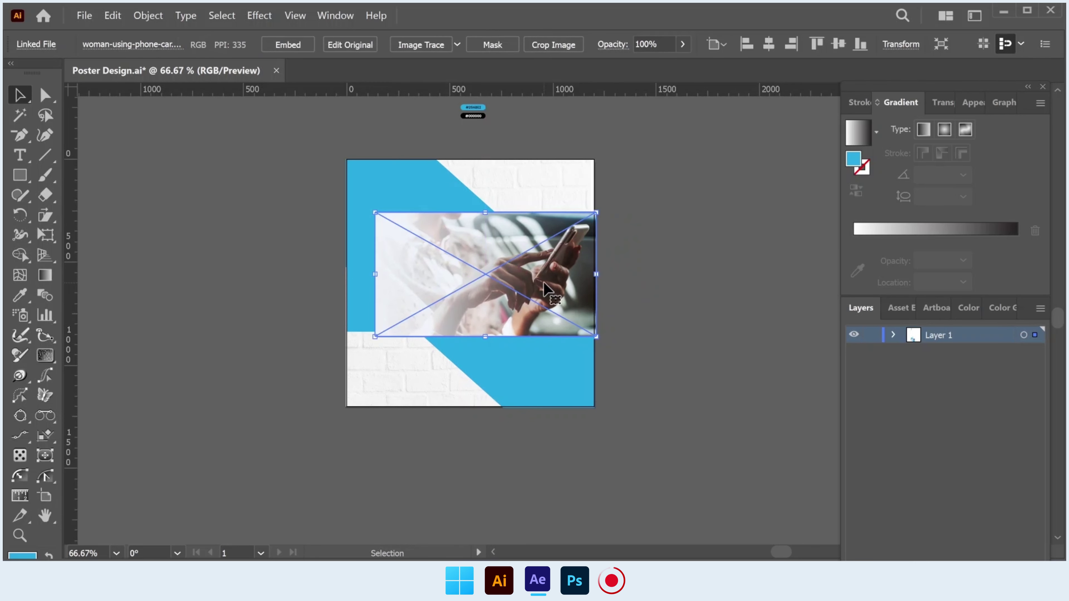
key("ctrl+bracketleft")
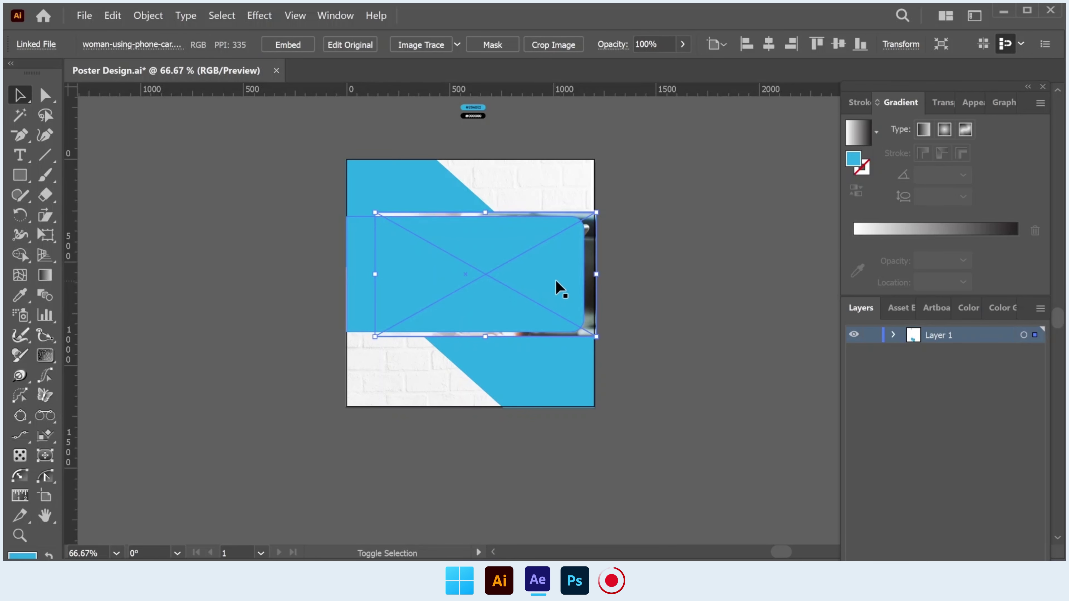
left_click_drag(595, 304, 595, 299)
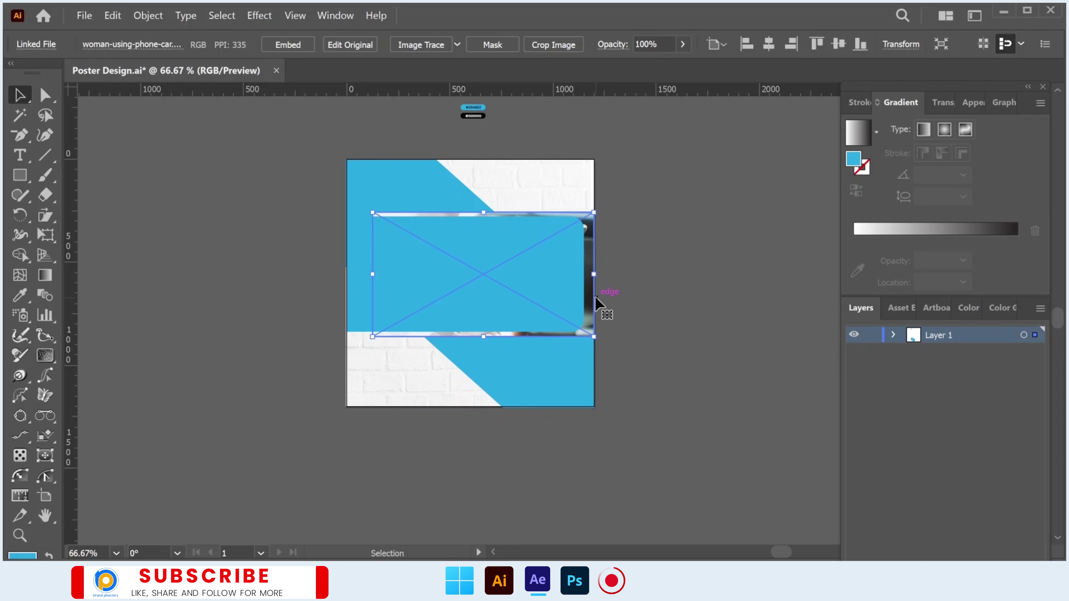
key("Left")
key("Left")
key("Left")
key("Left")
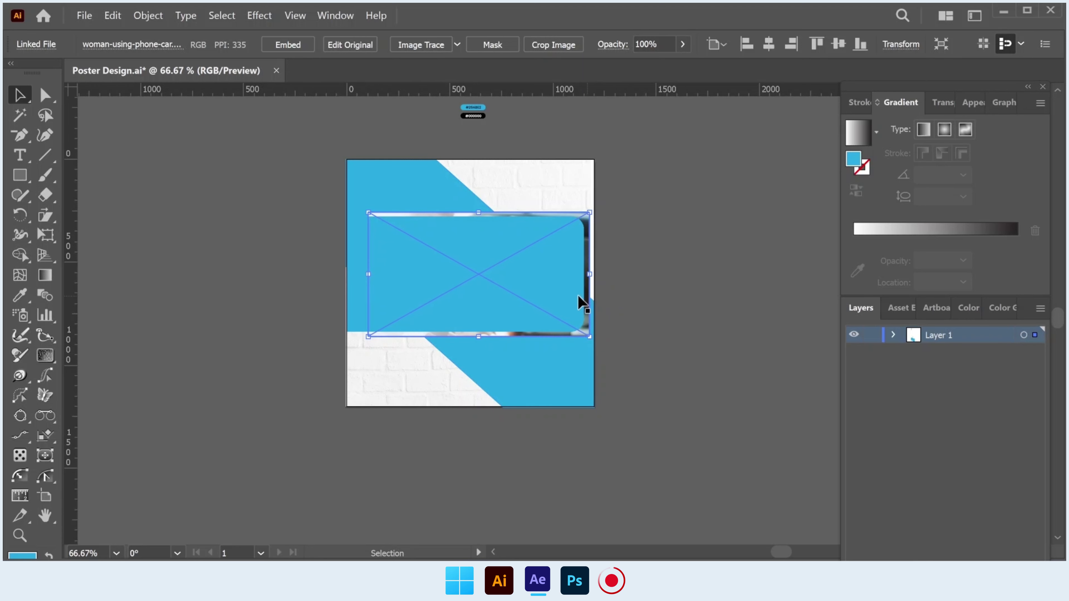
left_click(564, 295, "shift")
right_click(564, 292)
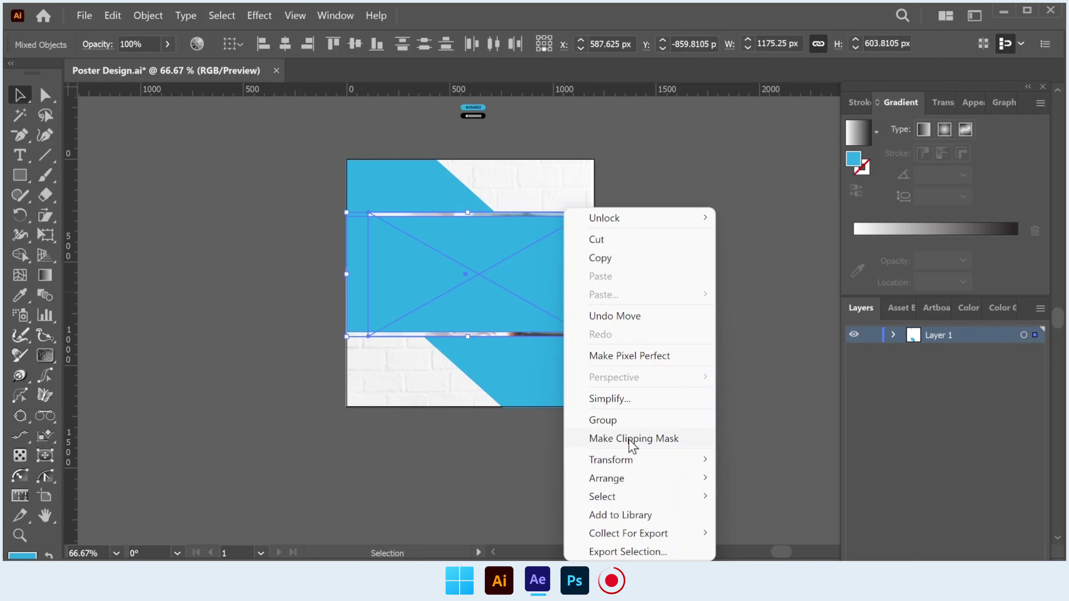
left_click(629, 440)
left_click(631, 400)
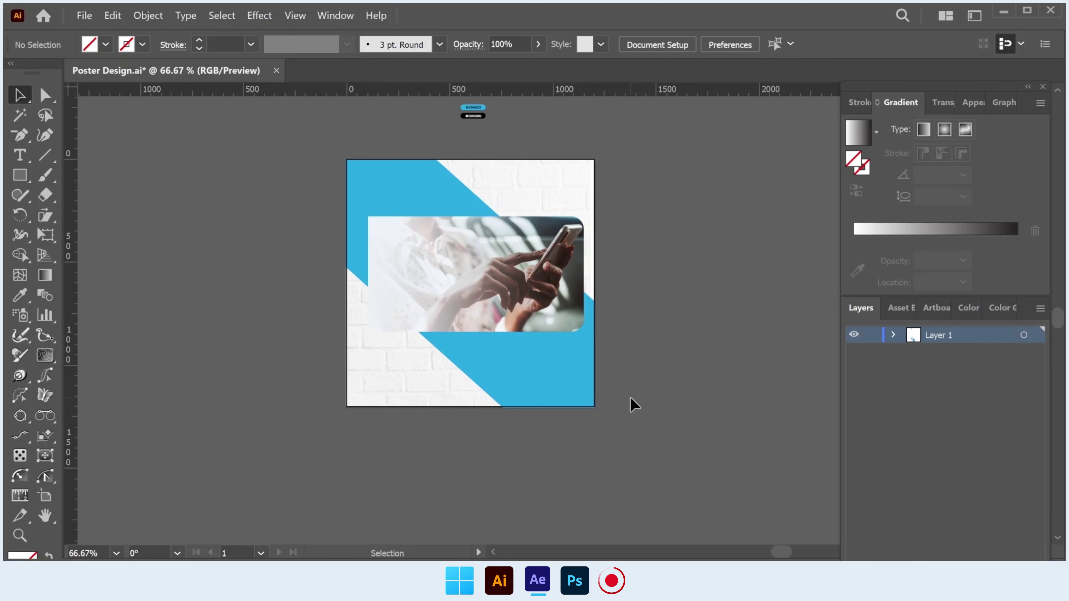
Step: Draw a black rectangle over the left part of the photo
key("m")
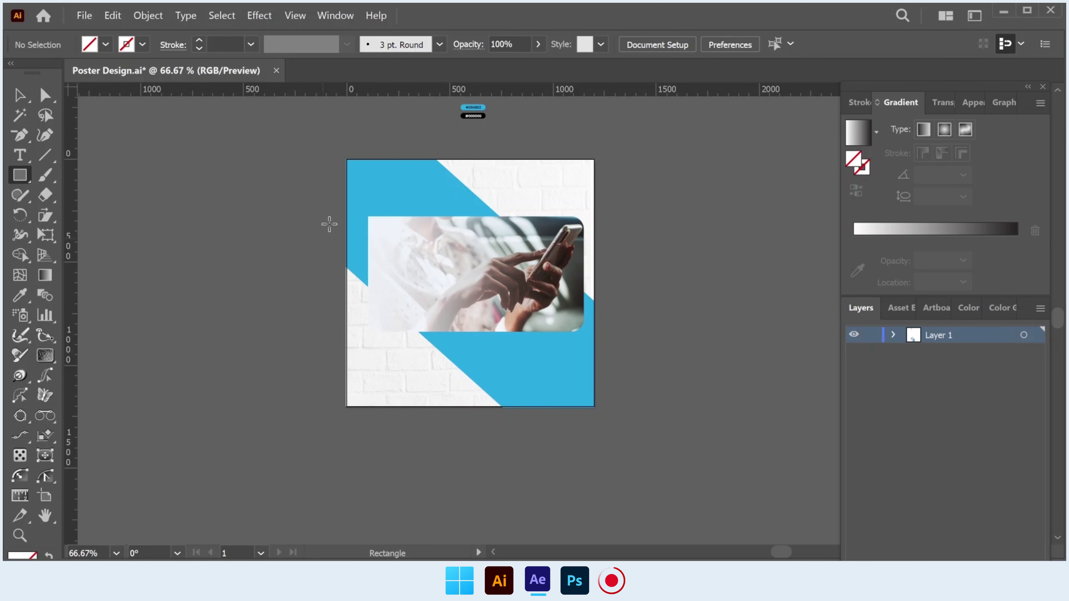
mouse_move(347, 216)
left_mouse_down()
mouse_move(489, 331)
mouse_move(473, 331)
left_mouse_up()
left_click(20, 295)
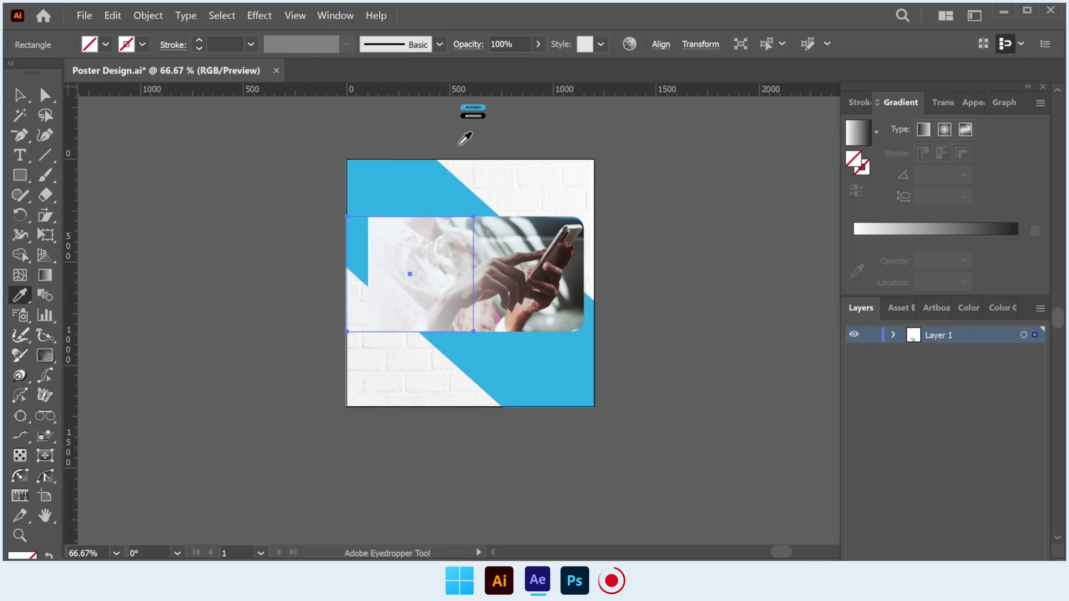
left_click(475, 116)
left_click(20, 95)
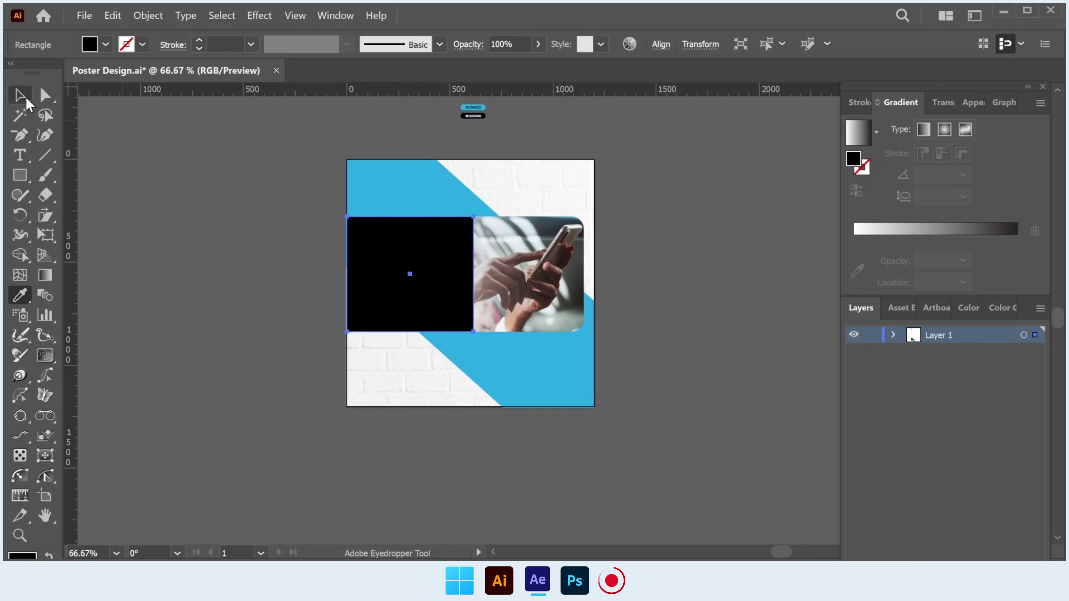
left_click(108, 212)
Step: Add a narrow blue bar, rotate it diagonally, move it left and lengthen it downward
left_click(20, 174)
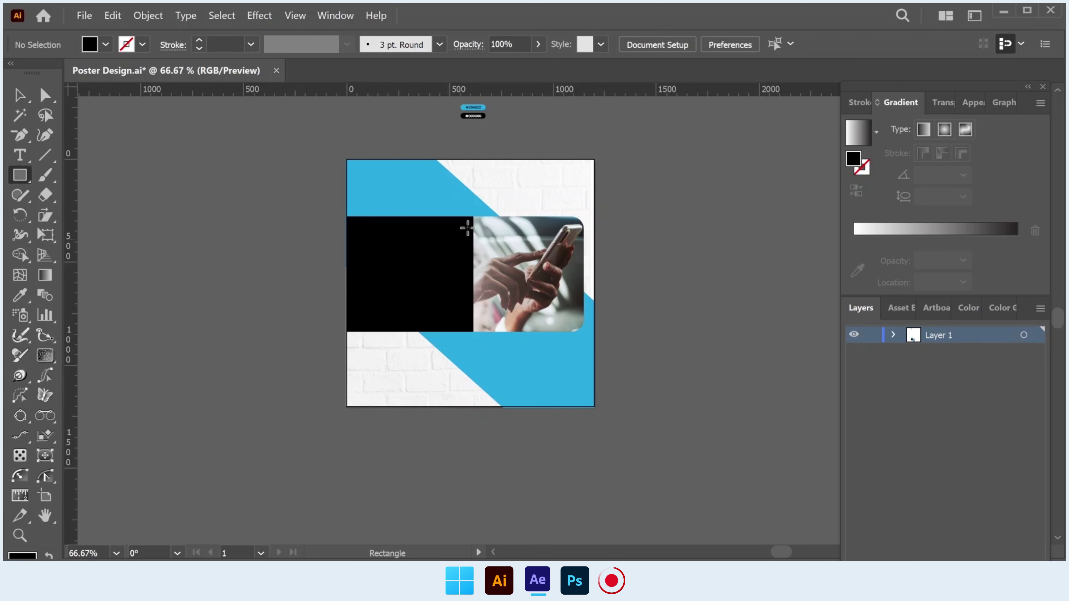
left_click_drag(478, 205, 509, 372)
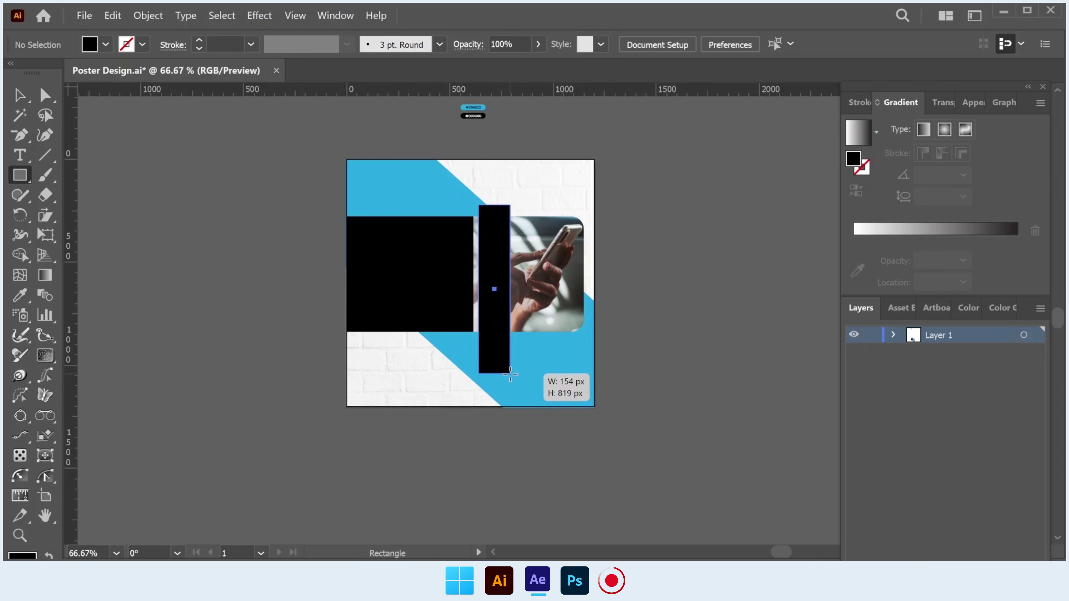
left_click(20, 295)
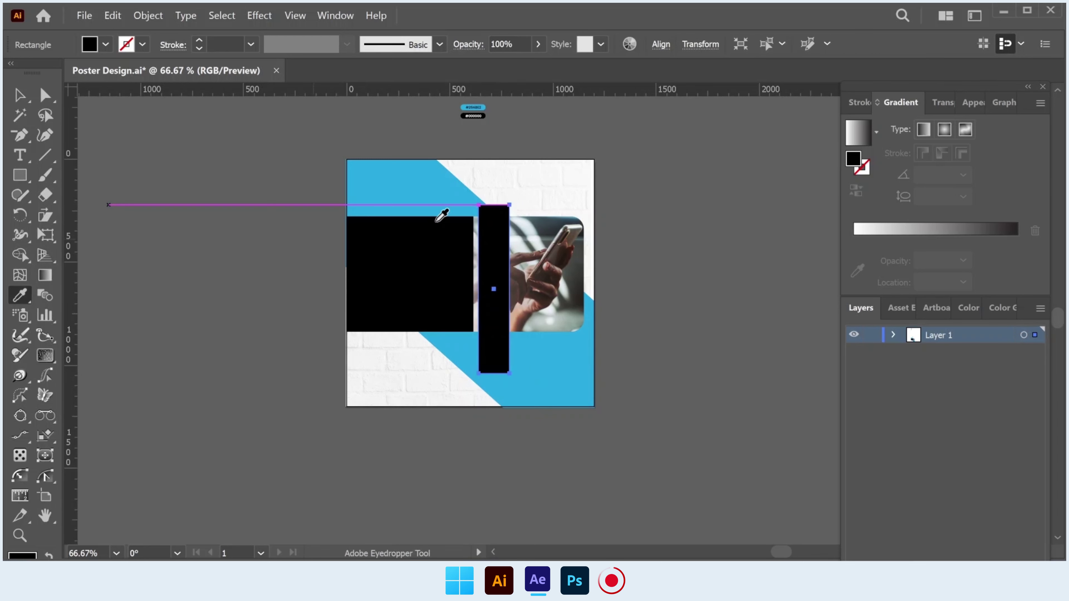
left_click(424, 193)
key("v")
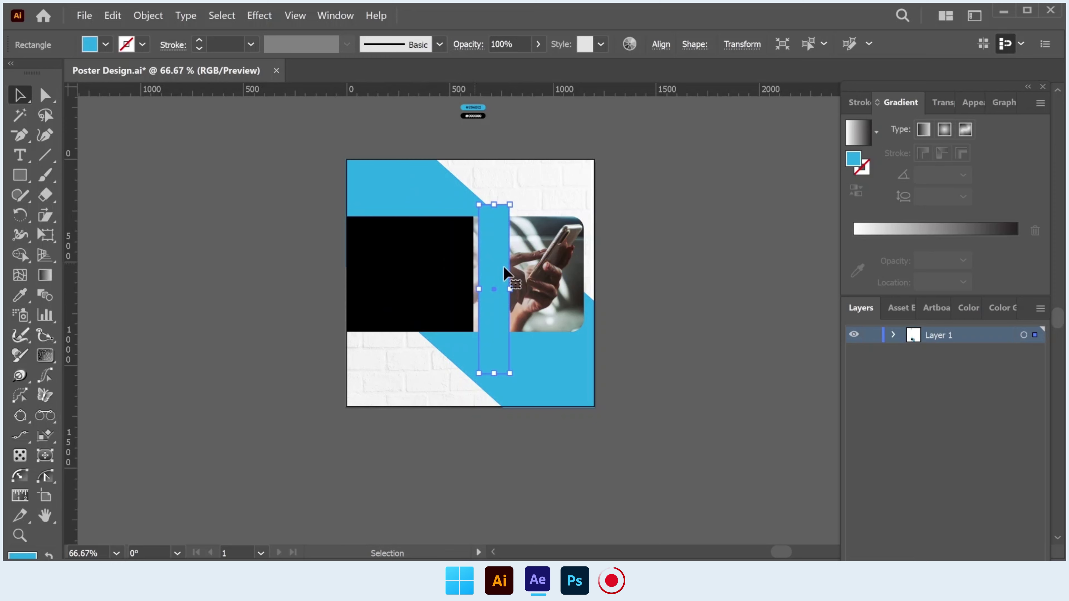
scroll(521, 273, "up", 1)
left_click_drag(508, 171, 562, 203)
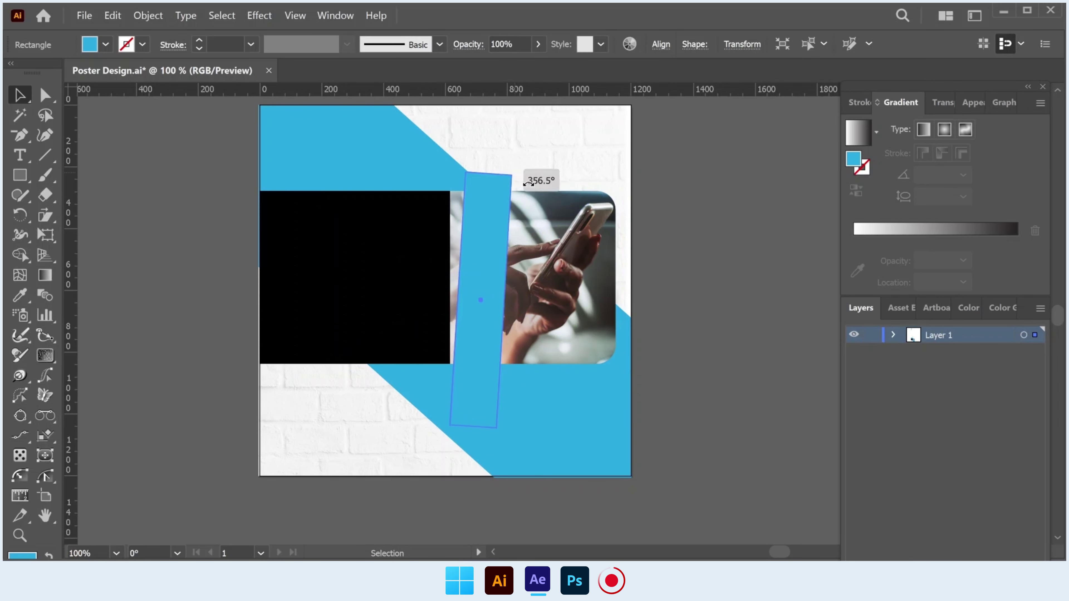
mouse_move(505, 224)
left_mouse_down()
mouse_move(451, 213)
mouse_move(453, 200)
left_mouse_up()
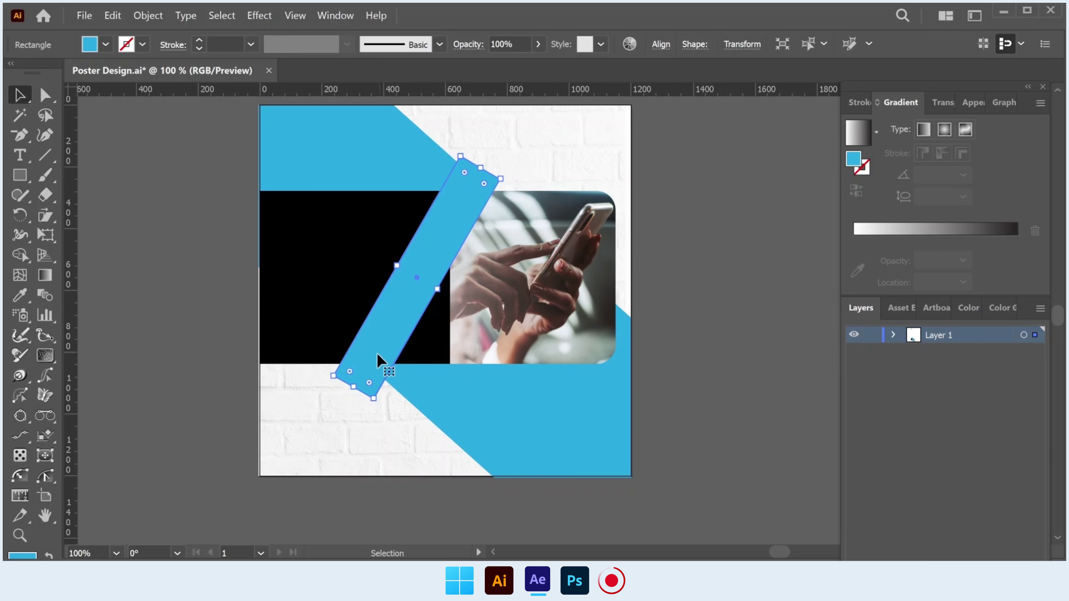
left_click_drag(353, 386, 260, 504)
Step: Extend the black rectangle down to the poster's bottom edge
left_click(375, 499)
left_click(296, 345)
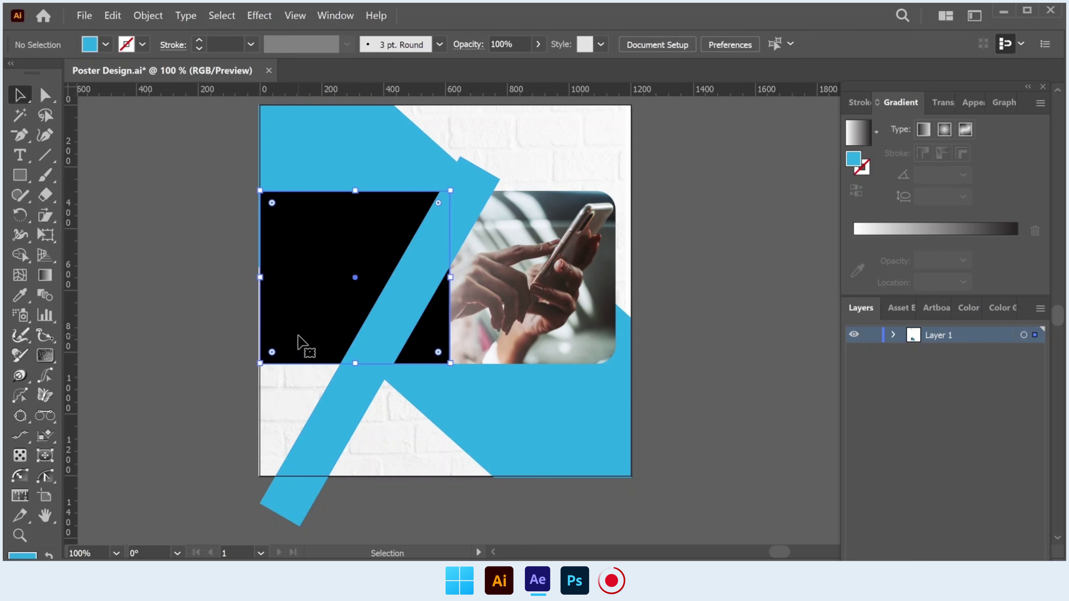
left_click_drag(356, 363, 344, 477)
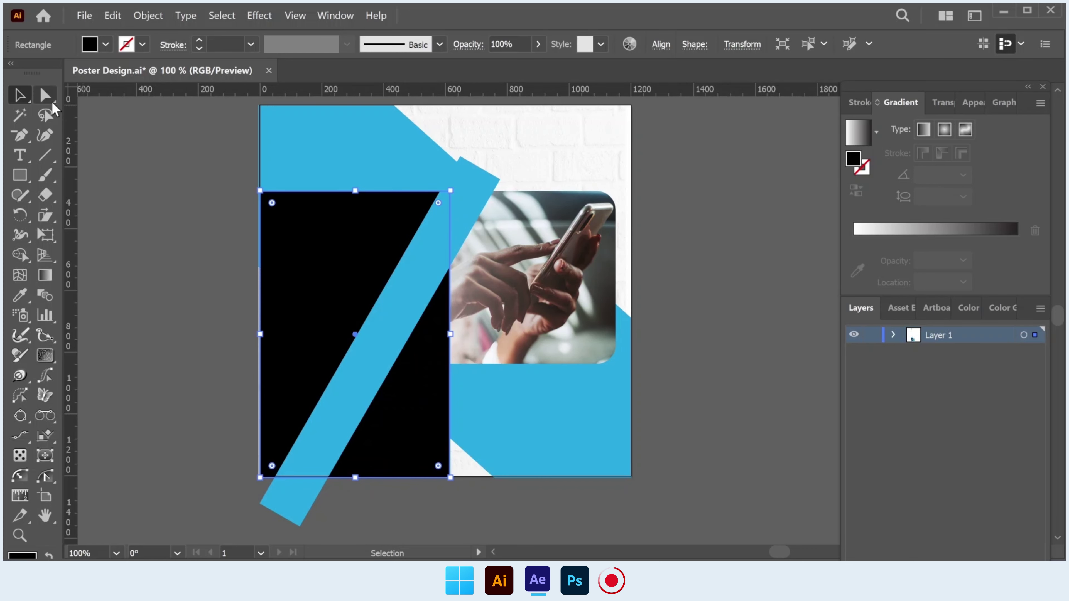
Step: Move the black shape's right-side anchors onto the blue bar's edge to slant it
left_click(45, 94)
left_click_drag(451, 477, 403, 488)
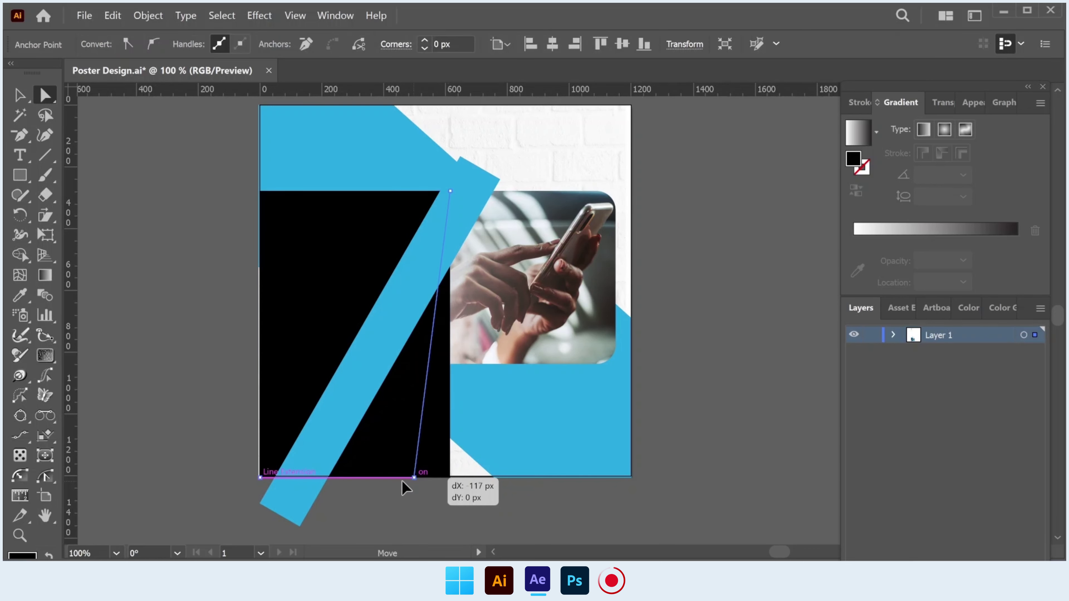
left_click_drag(403, 488, 328, 477)
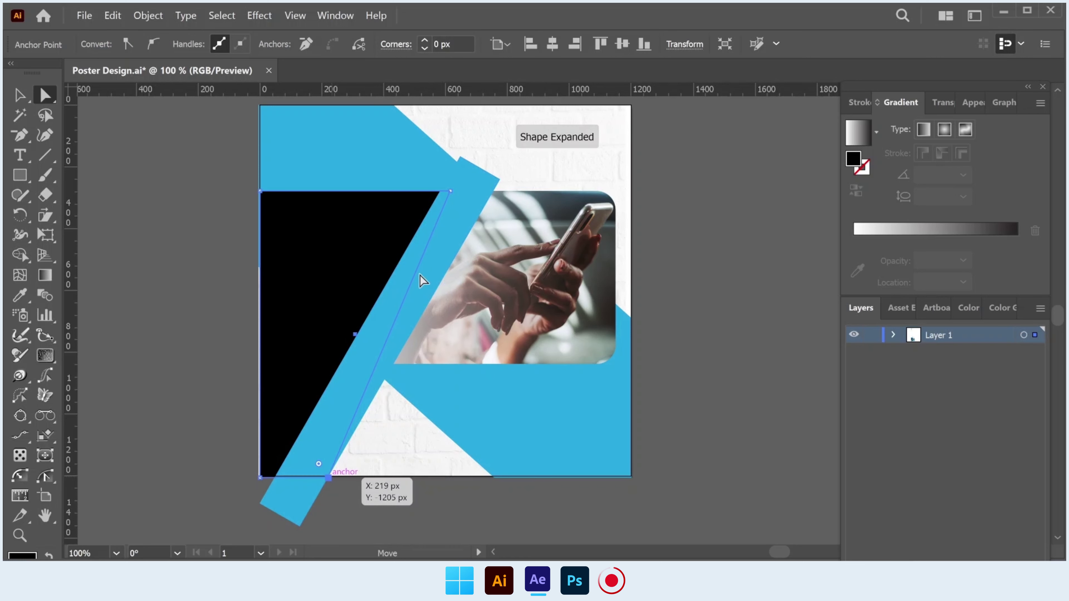
left_click_drag(451, 191, 490, 195)
key("ctrl+z")
key("ctrl+z")
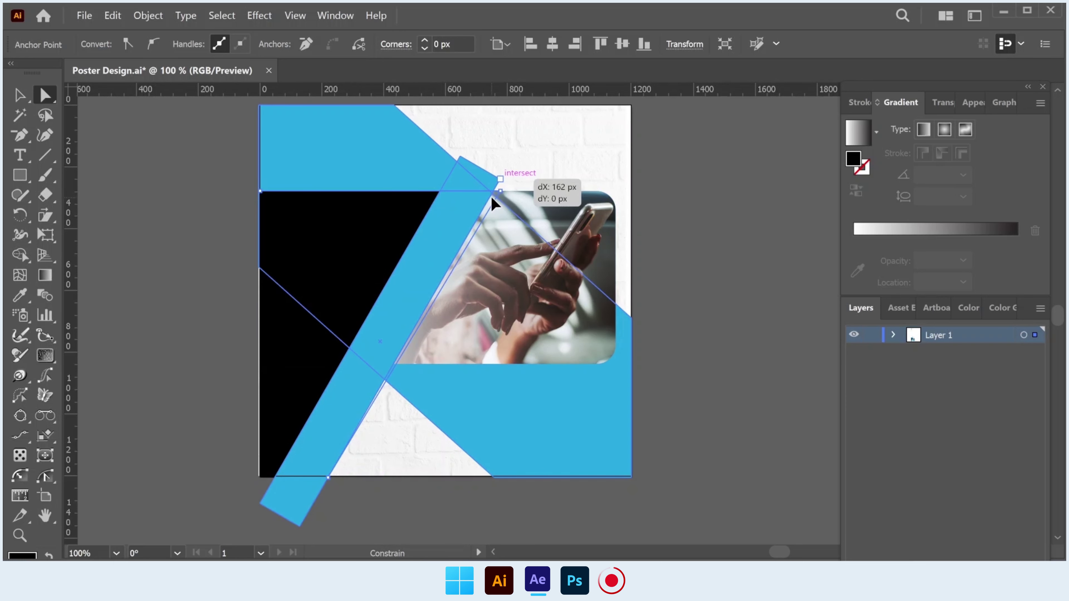
left_click_drag(490, 196, 487, 195)
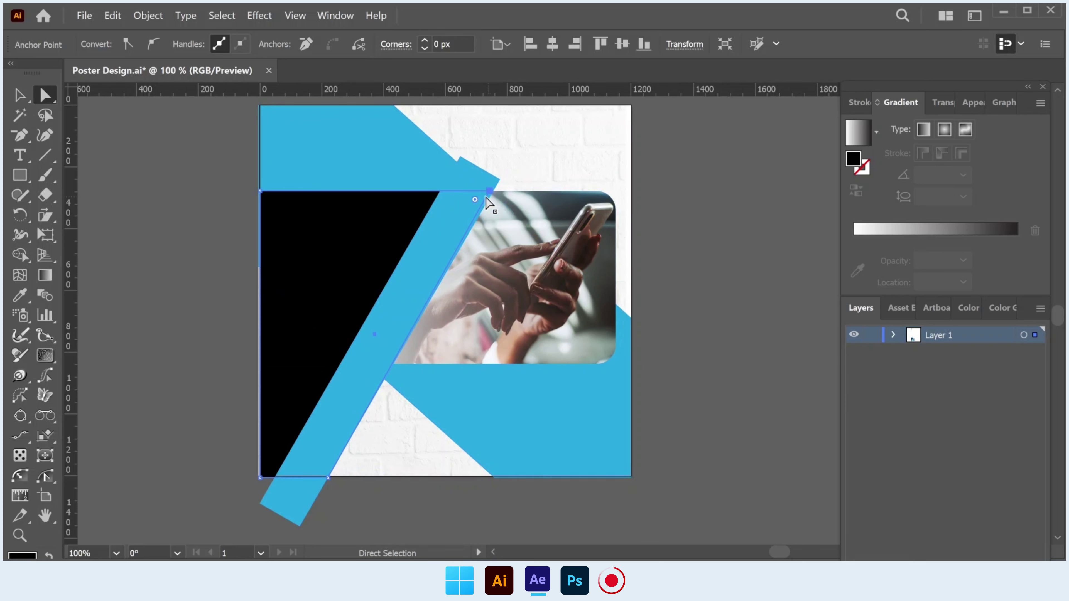
left_click(663, 222)
left_click(20, 94)
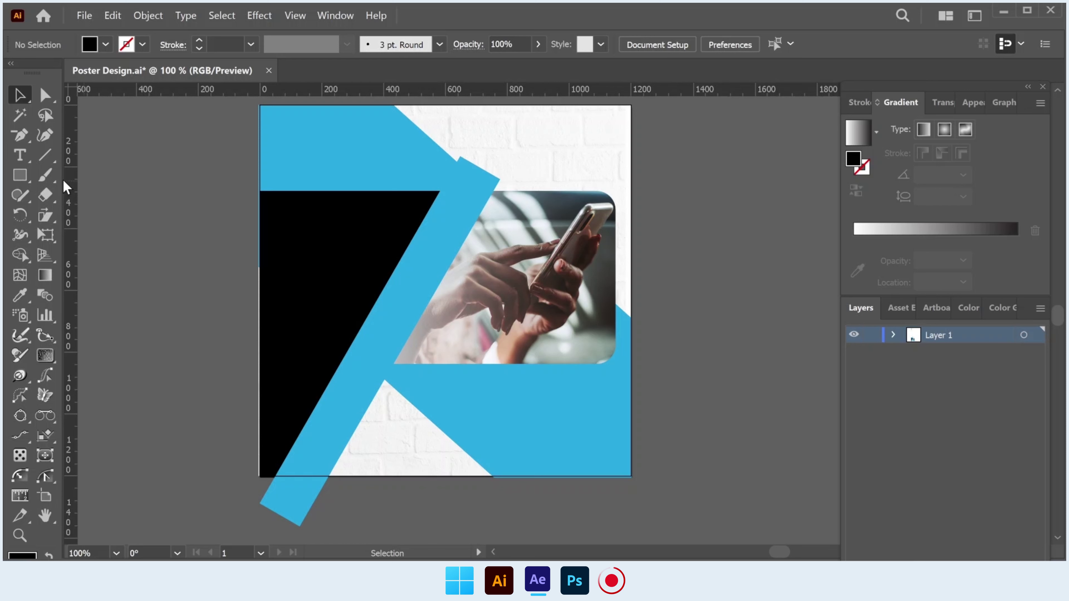
Step: Draw a small rectangle below the photo, enlarge it, and fill it with the background blue
key("m")
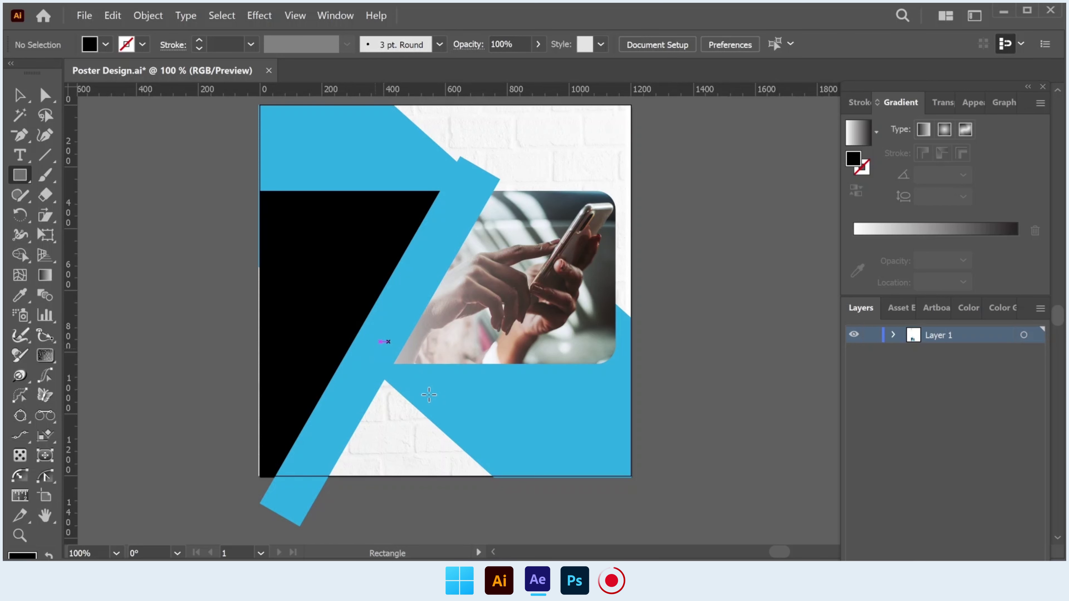
left_click_drag(375, 348, 467, 426)
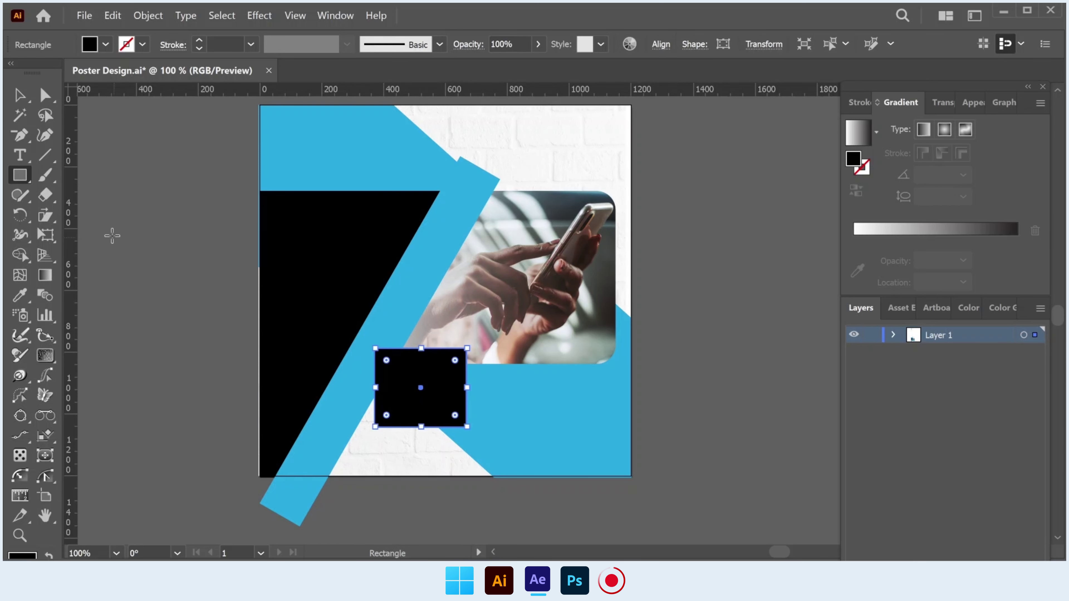
left_click(20, 95)
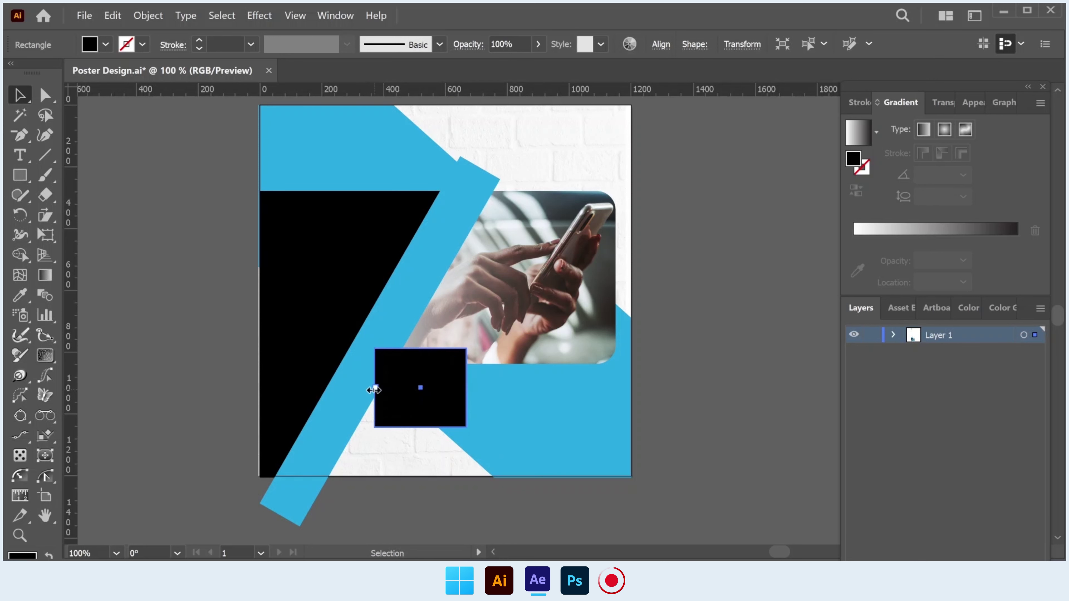
left_click_drag(375, 388, 354, 388)
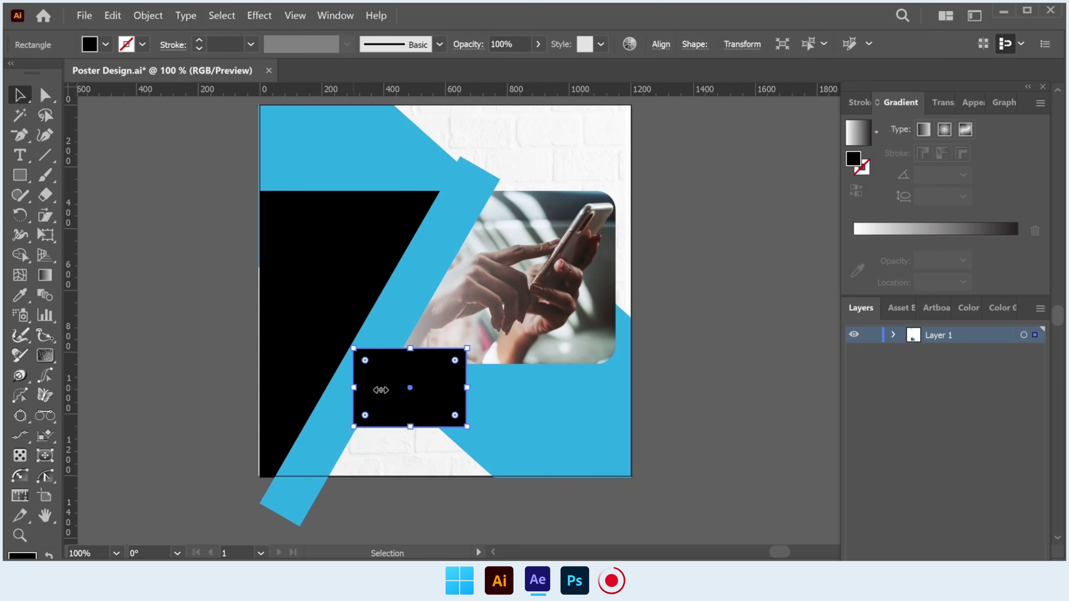
left_click_drag(411, 348, 410, 327)
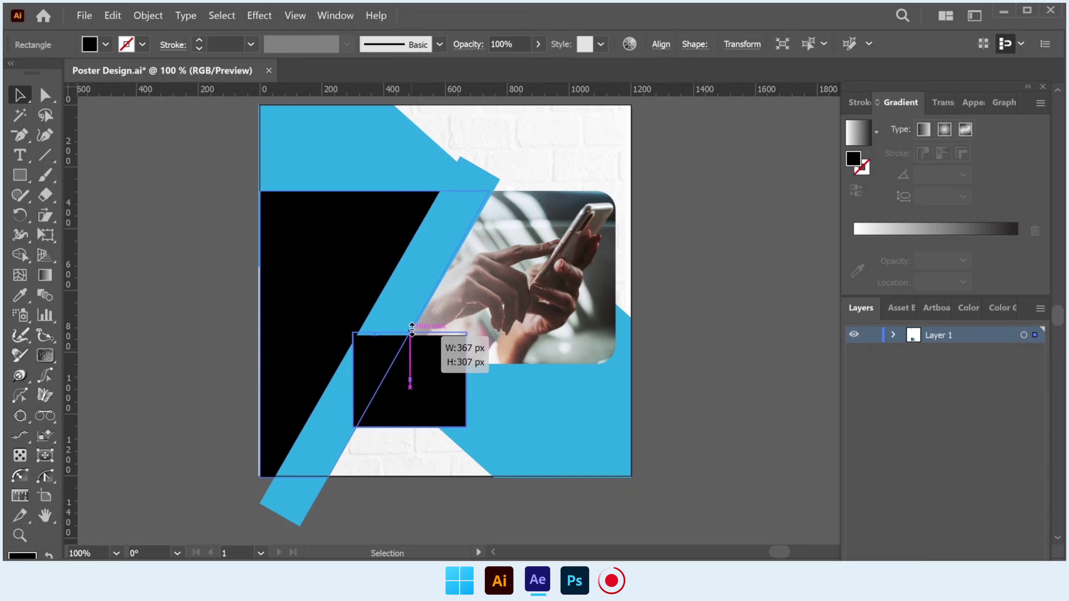
left_click(20, 294)
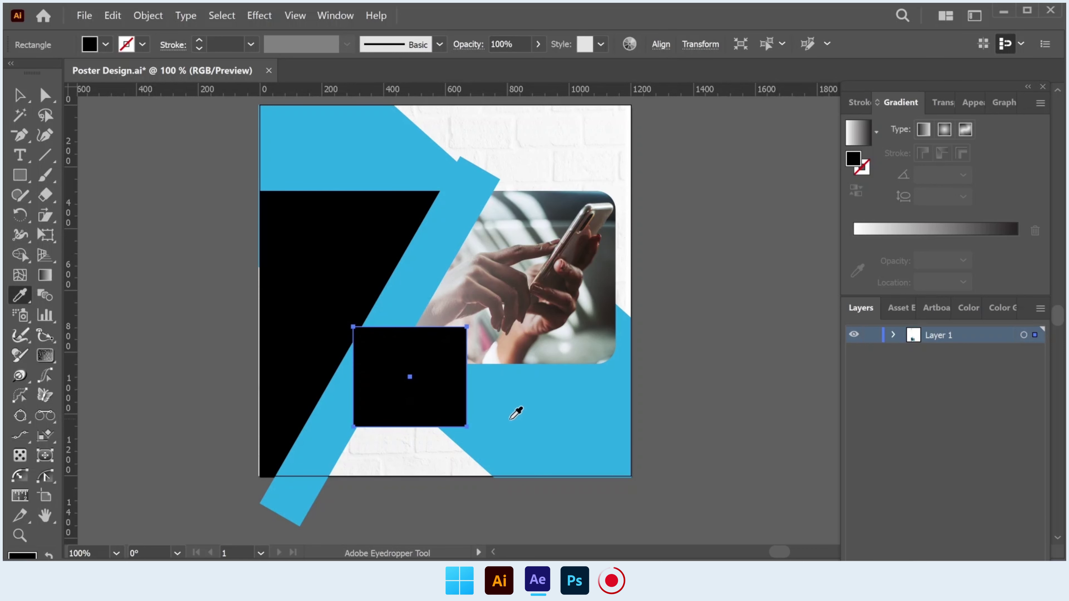
left_click(517, 413)
Step: Slant the blue shape's top-right corner, raise it, and send it behind the diagonal band
left_click(38, 96)
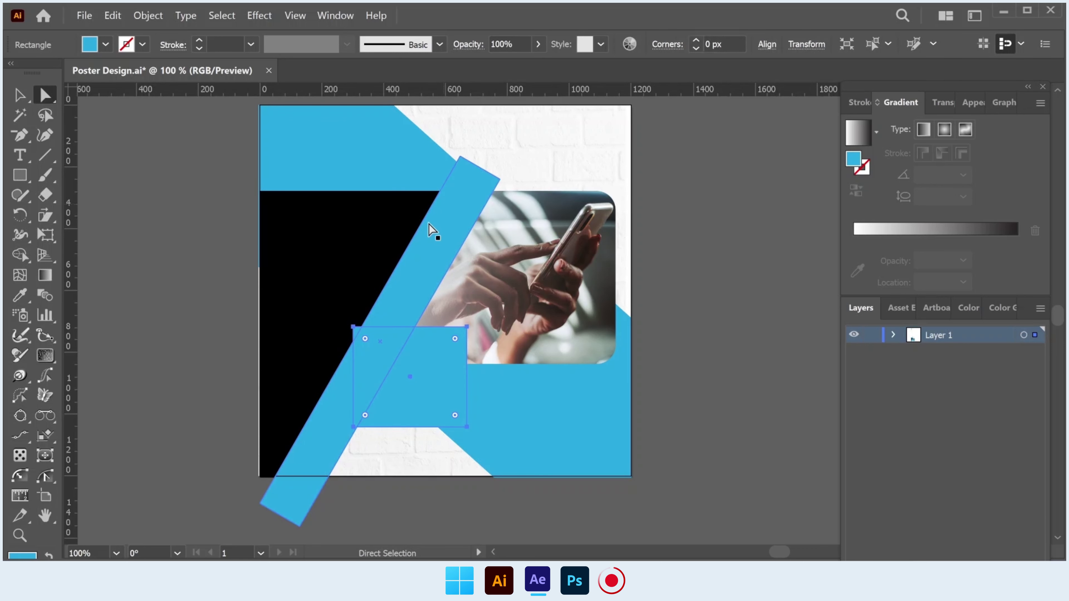
left_click_drag(467, 327, 407, 328)
left_click(20, 96)
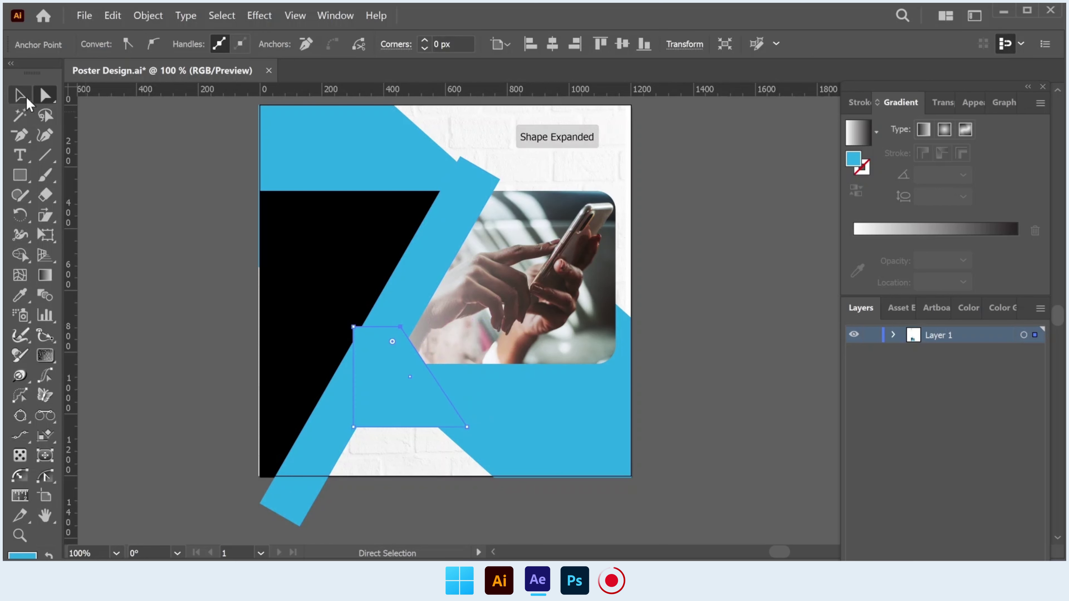
left_click(119, 215)
left_click(390, 366)
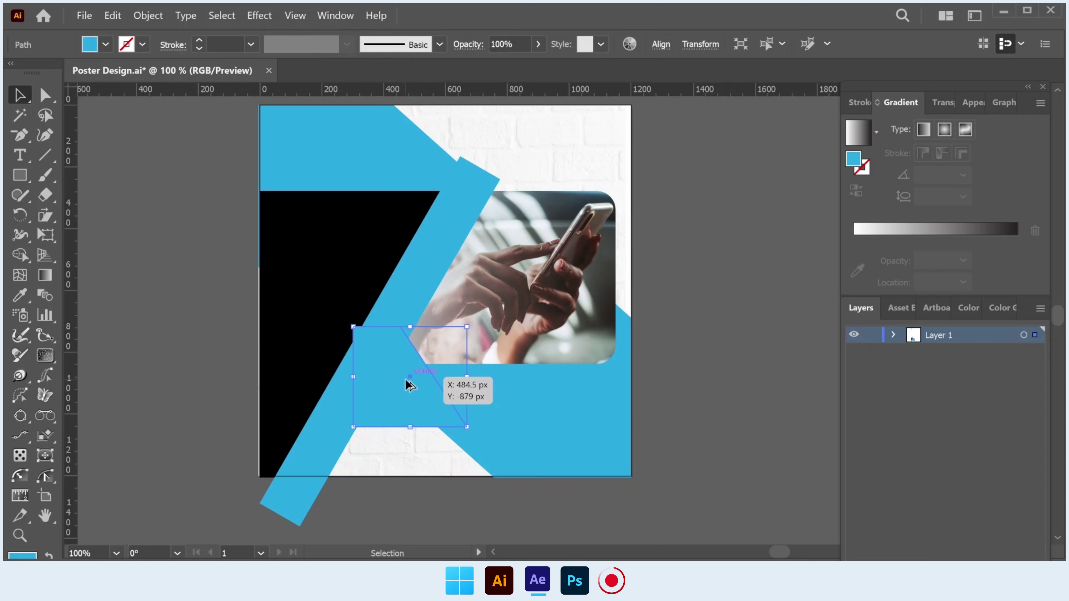
scroll(406, 385, "up", 1)
left_click_drag(411, 372, 425, 330)
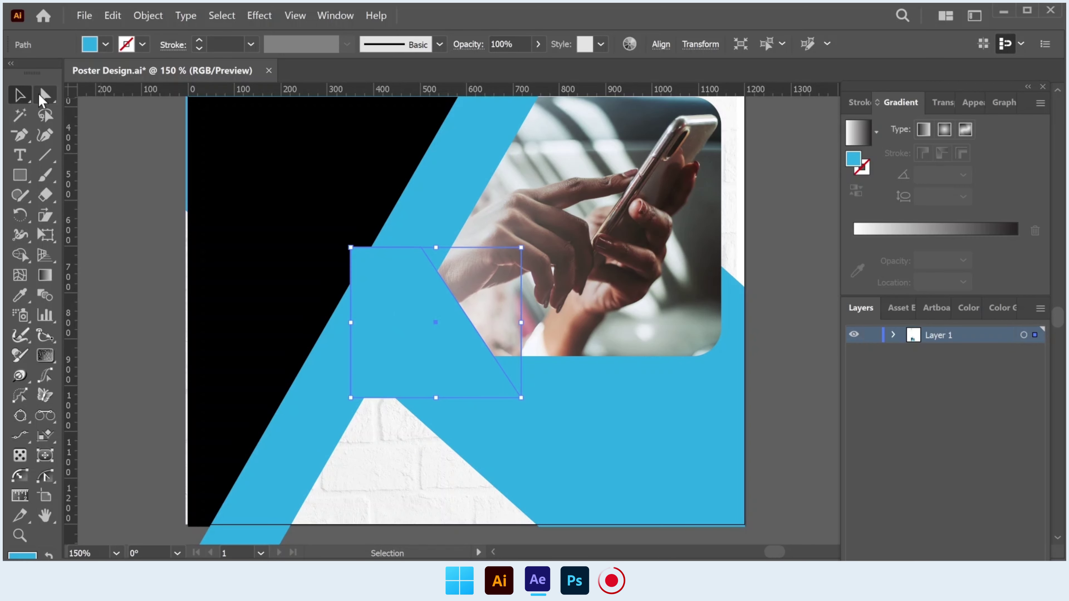
key("ctrl+[")
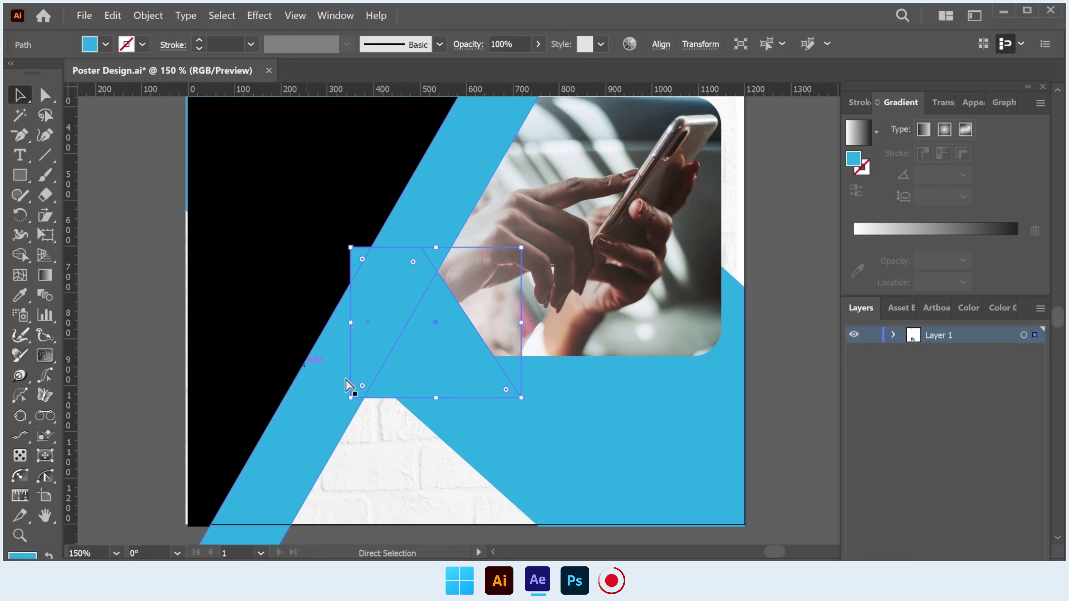
left_click(330, 399)
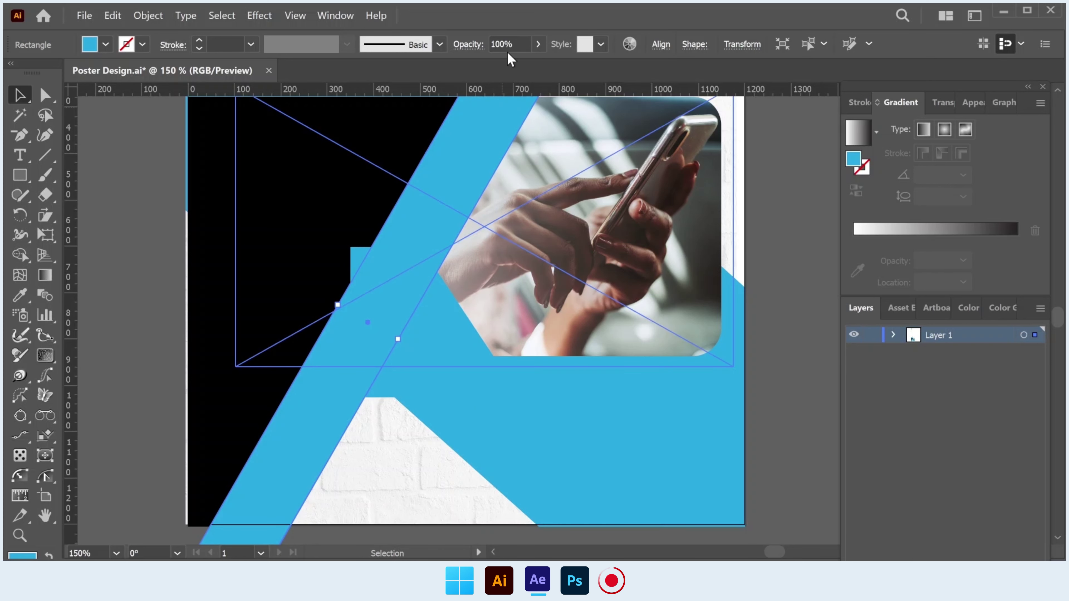
Step: Add a Multiply drop shadow to the band: 30% opacity, 5 px X/Y offsets, 5 px blur
left_click(258, 17)
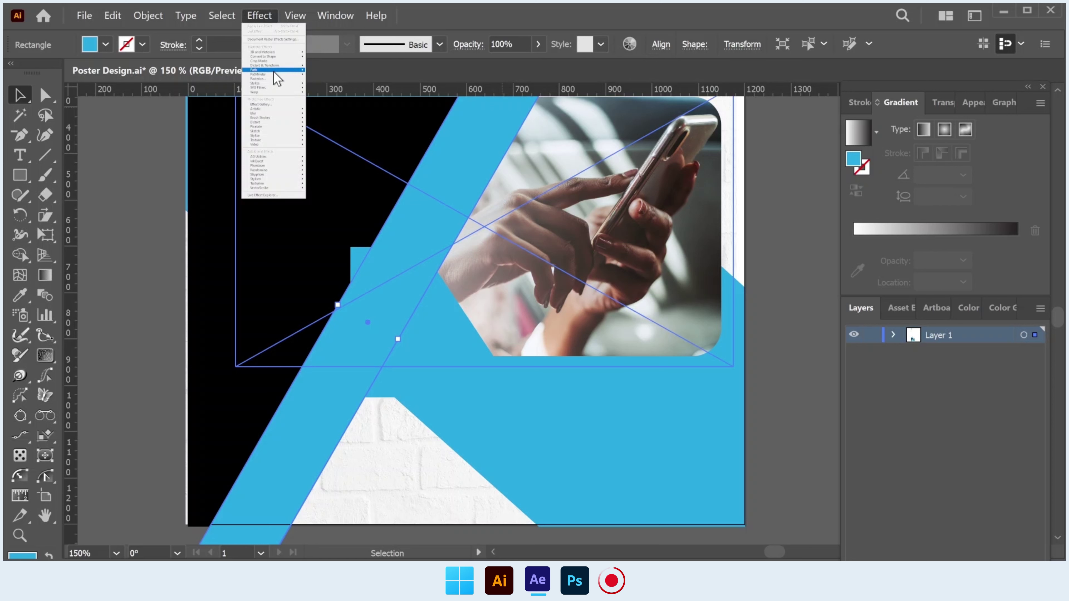
mouse_move(271, 82)
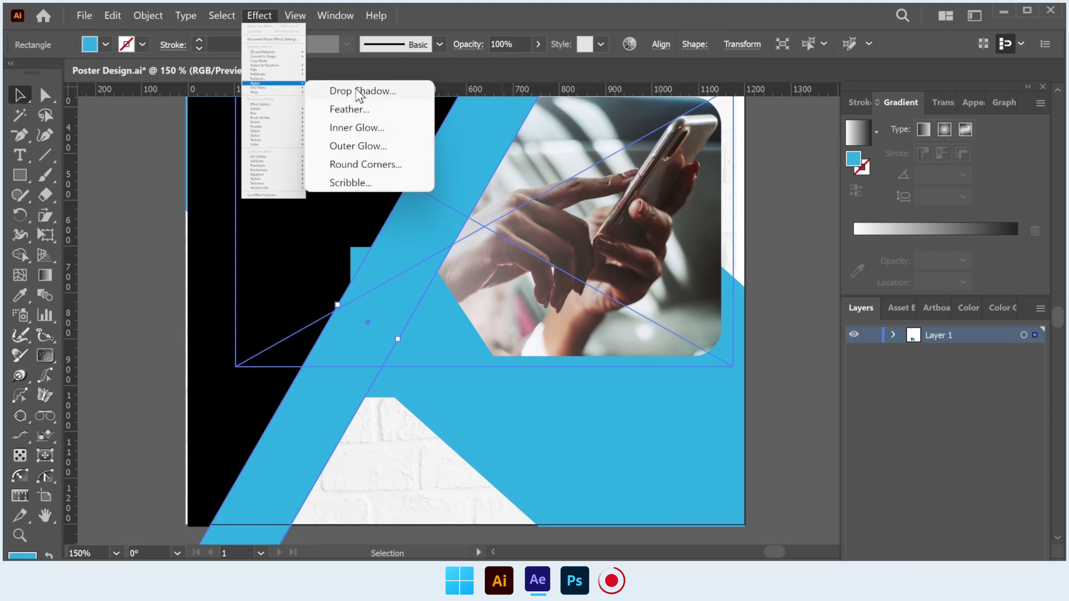
left_click(358, 92)
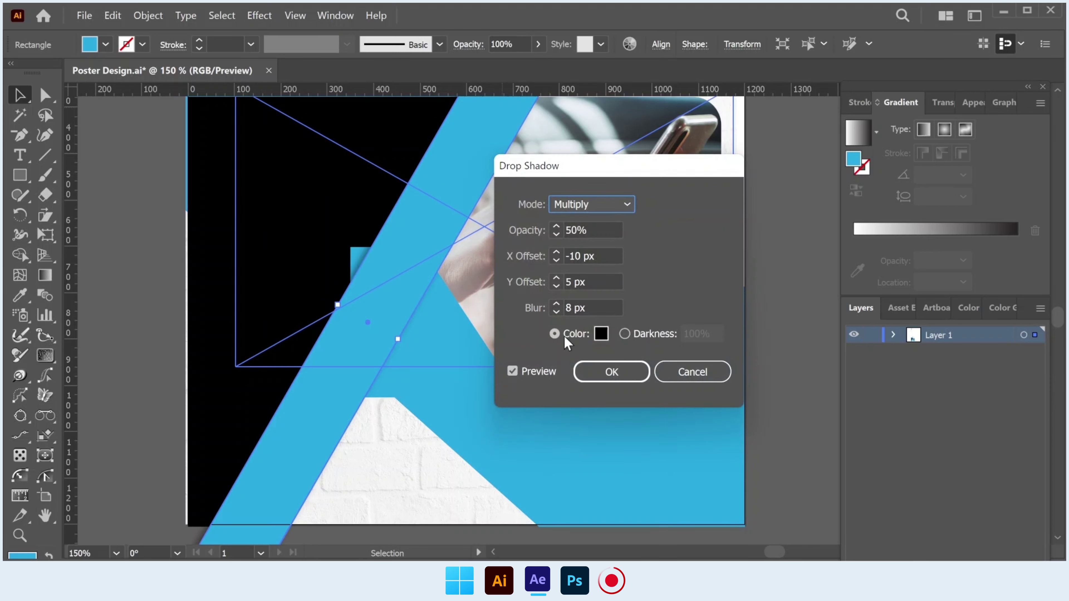
left_click(555, 257)
type("10")
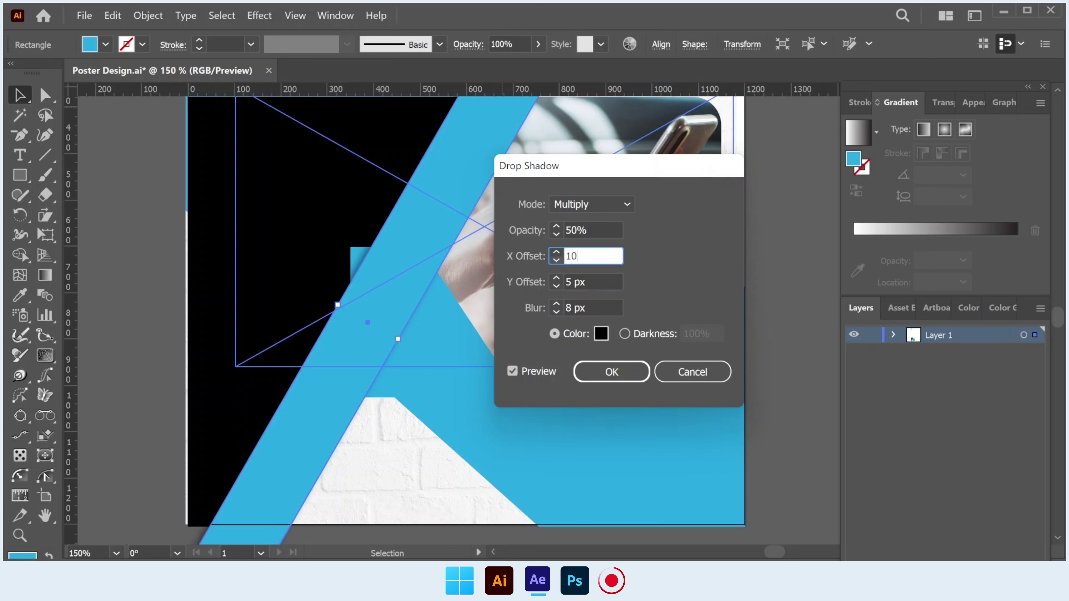
left_click(590, 281)
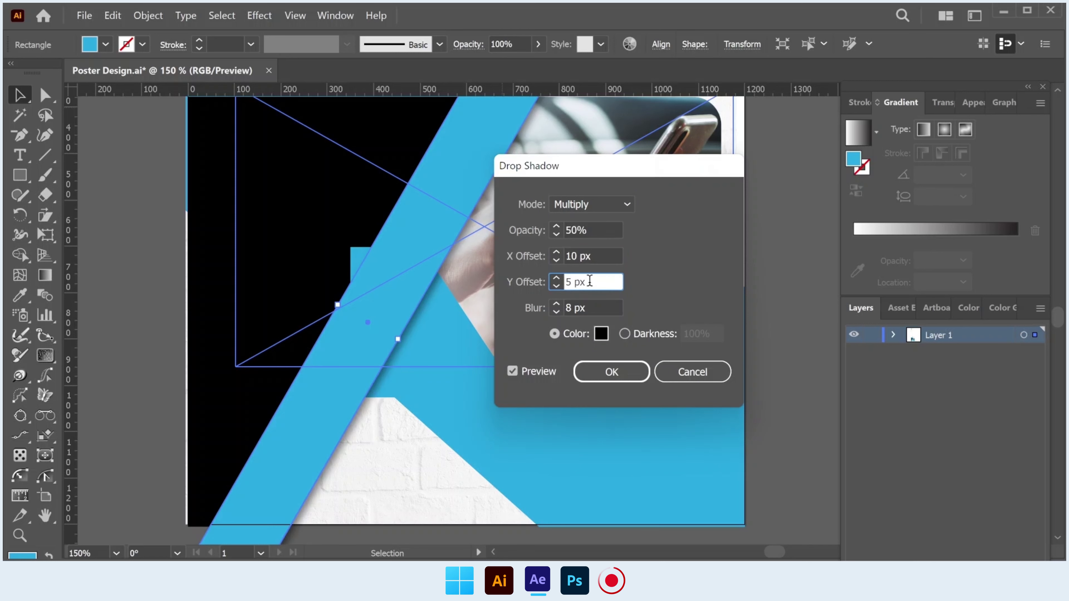
left_click(581, 309)
type("5")
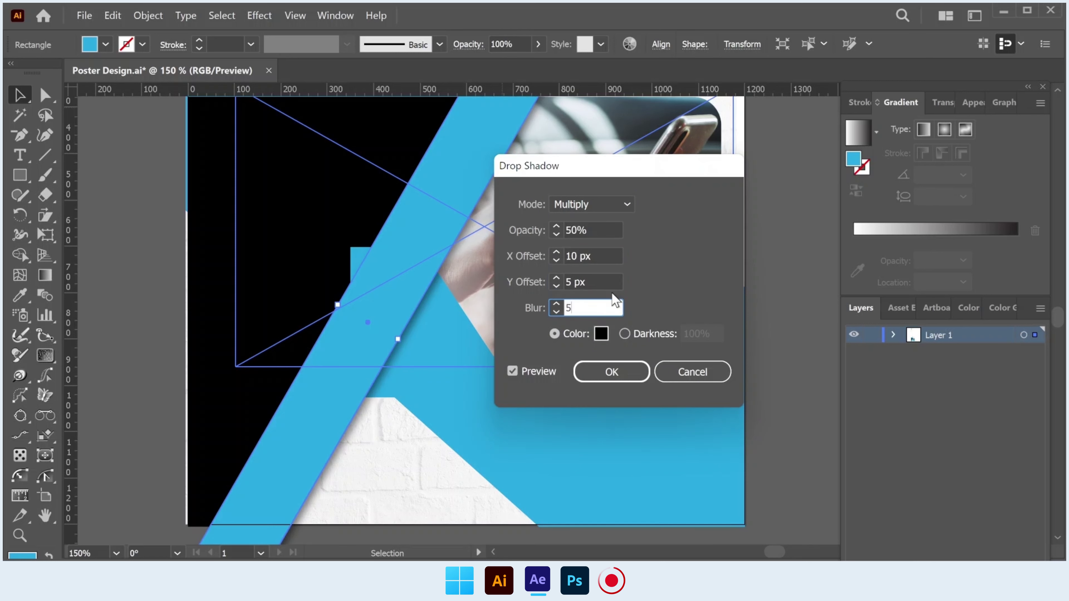
left_click(576, 255)
type("5")
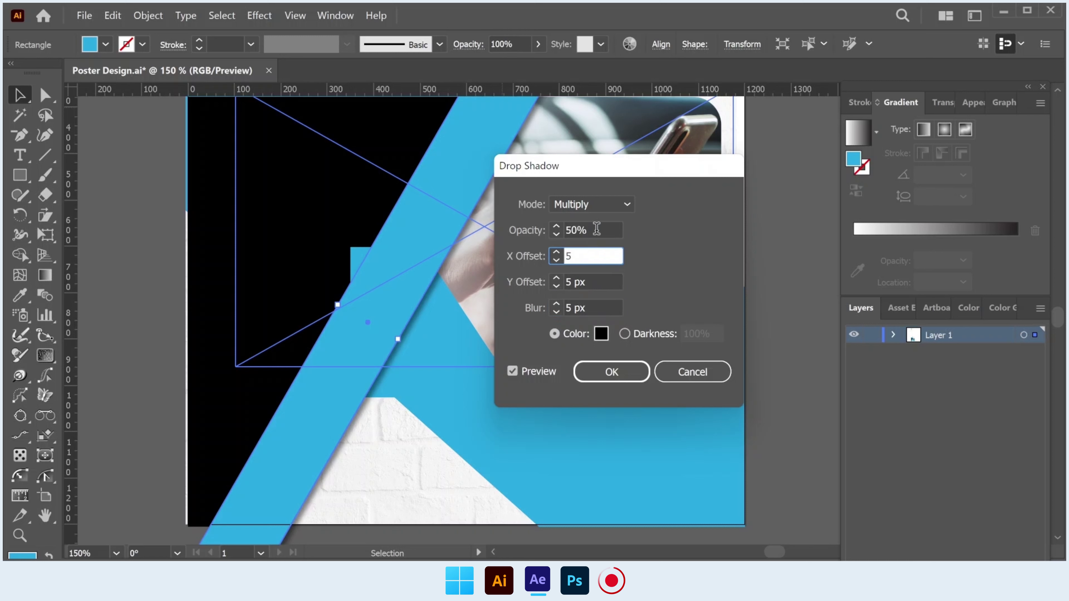
left_click(565, 229)
type("30")
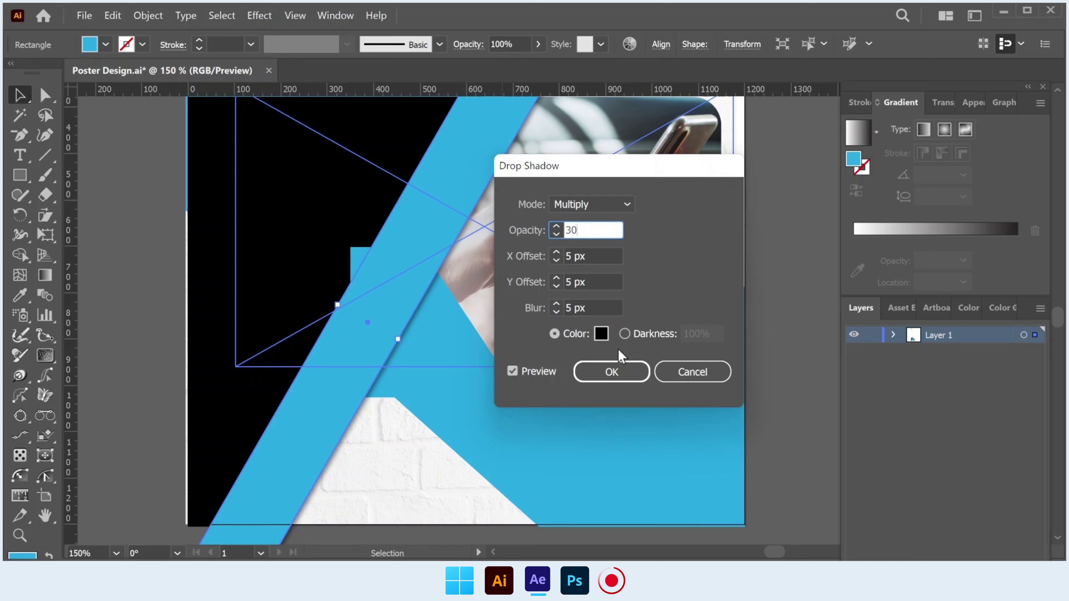
left_click(615, 372)
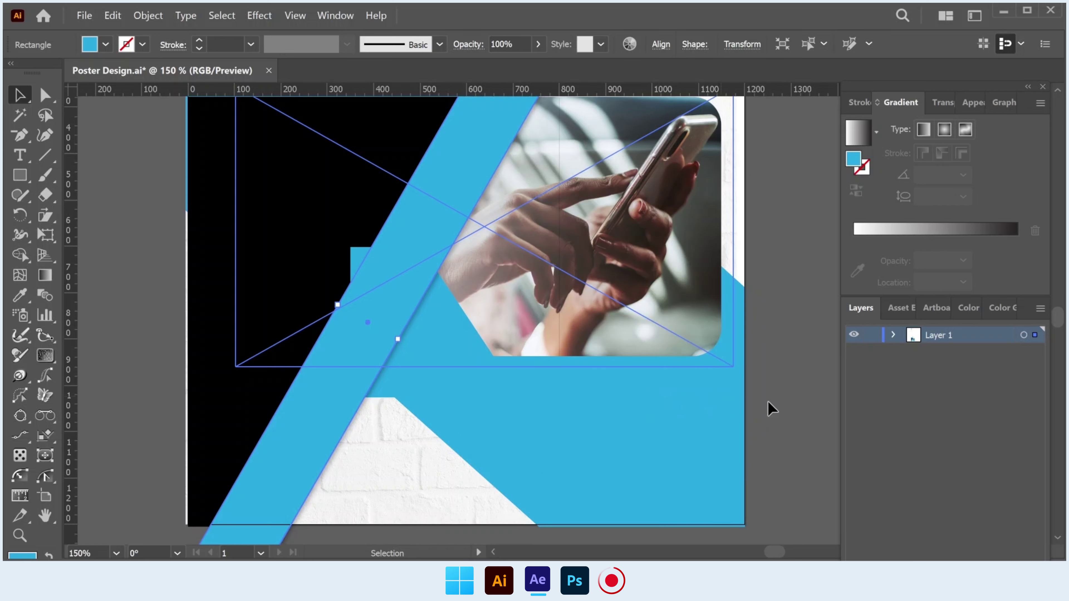
left_click(770, 407)
left_click(442, 371)
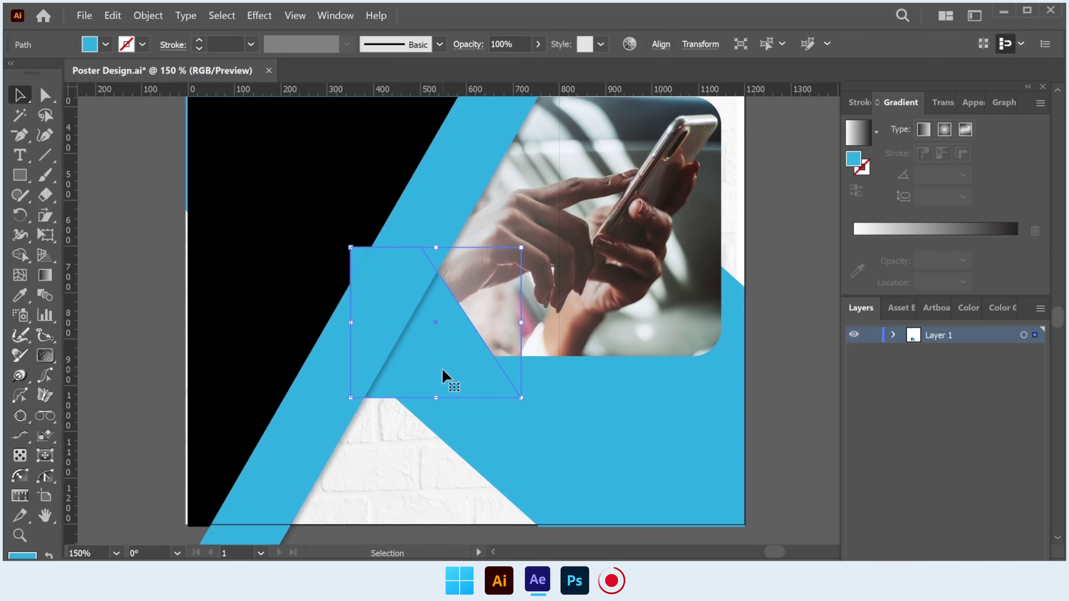
Step: Apply the previous soft drop shadow settings to the slanted blue shape
left_click(256, 15)
mouse_move(258, 81)
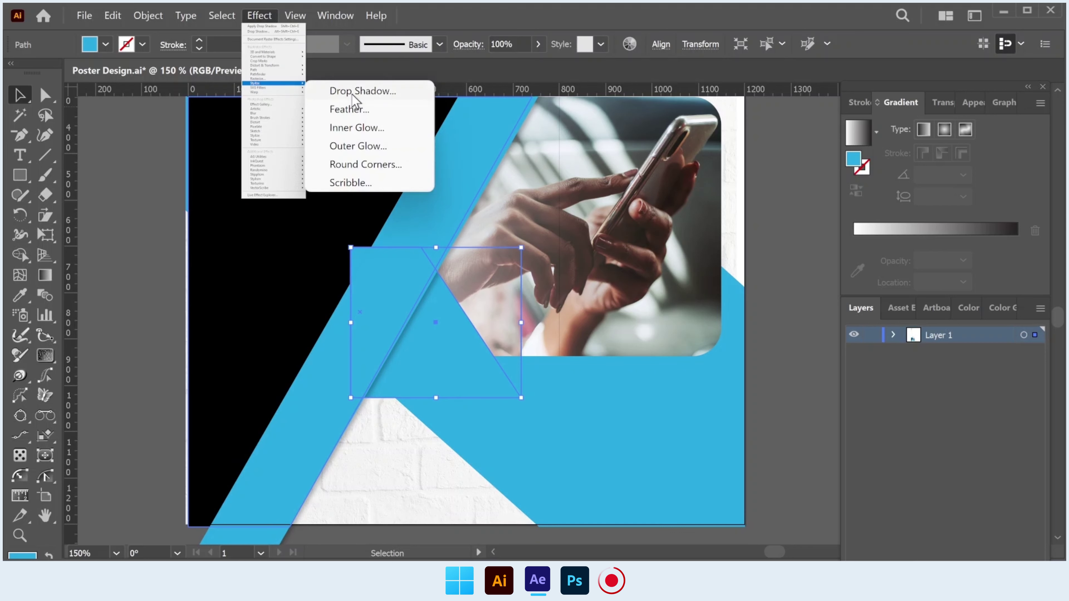
left_click(372, 98)
left_click(637, 372)
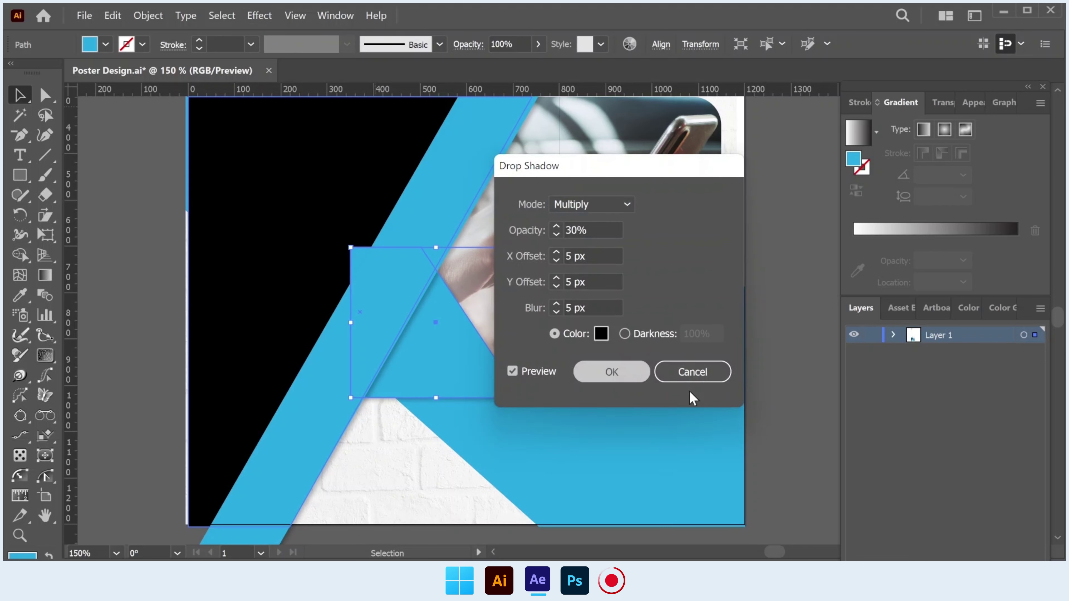
left_click(790, 435)
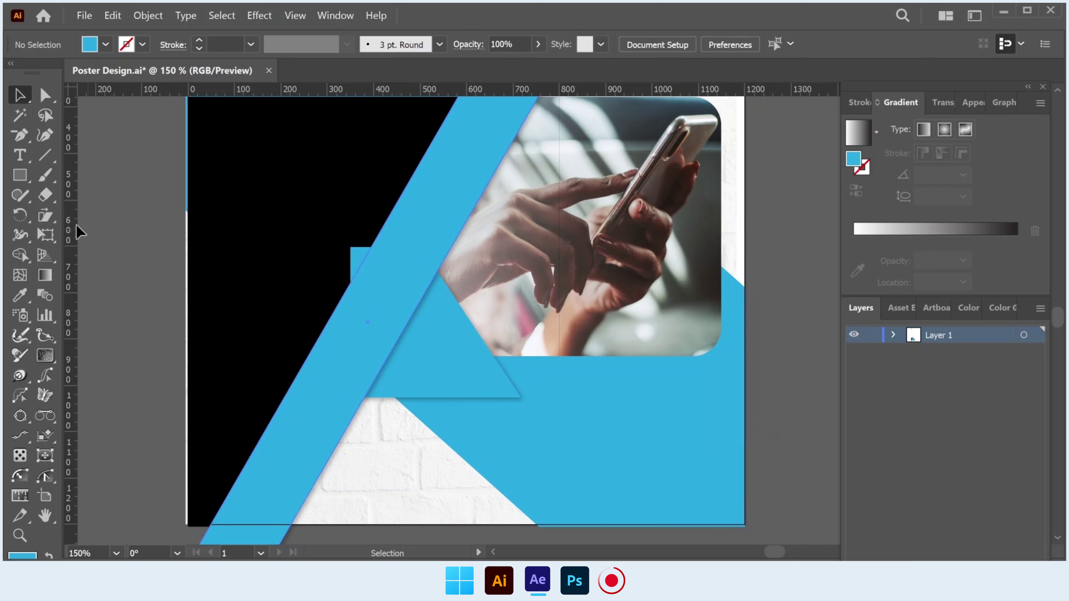
left_click(20, 175)
Step: Draw a small rectangle under the photo's edge and skew its top-right corner rightward
left_click_drag(448, 328, 524, 397)
key("a")
left_click_drag(522, 329, 551, 338)
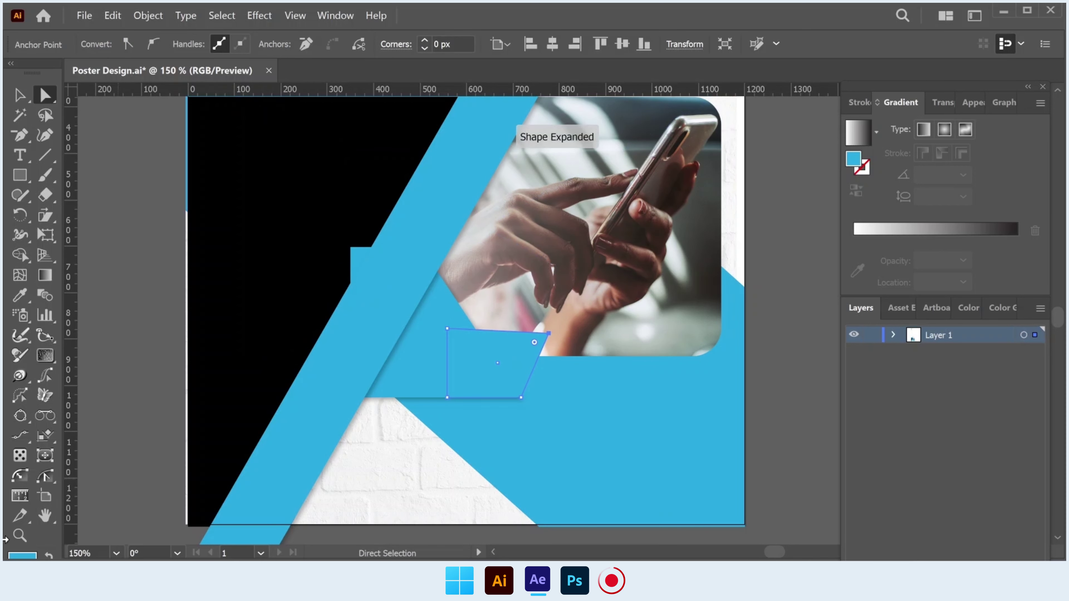
Step: Fill the skewed shape dark teal and send it behind the blue shape
double_click(31, 556)
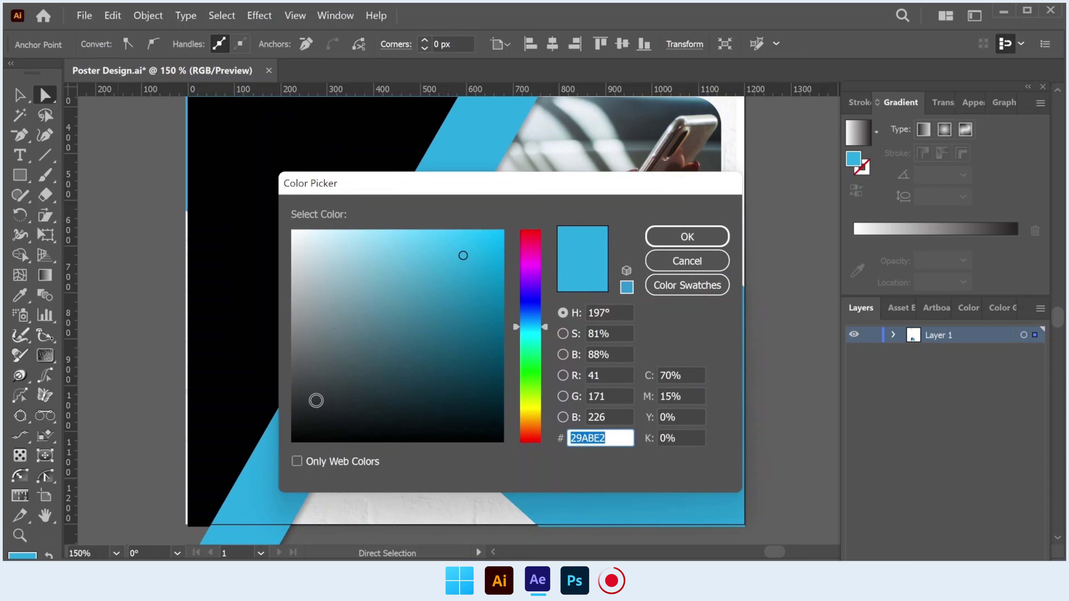
left_click_drag(485, 306, 494, 306)
left_click(676, 237)
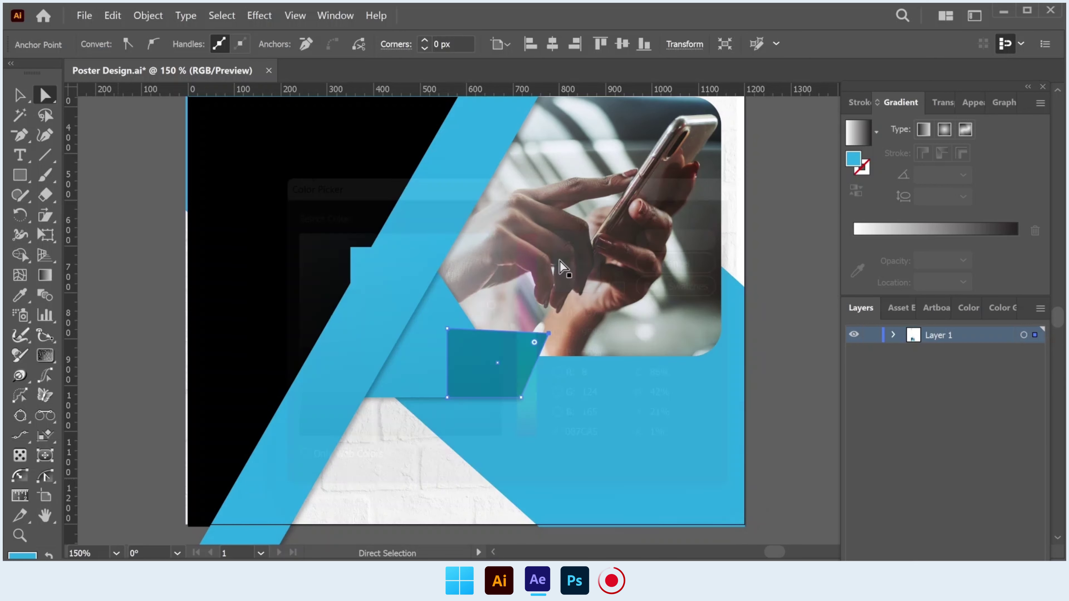
left_click(19, 99)
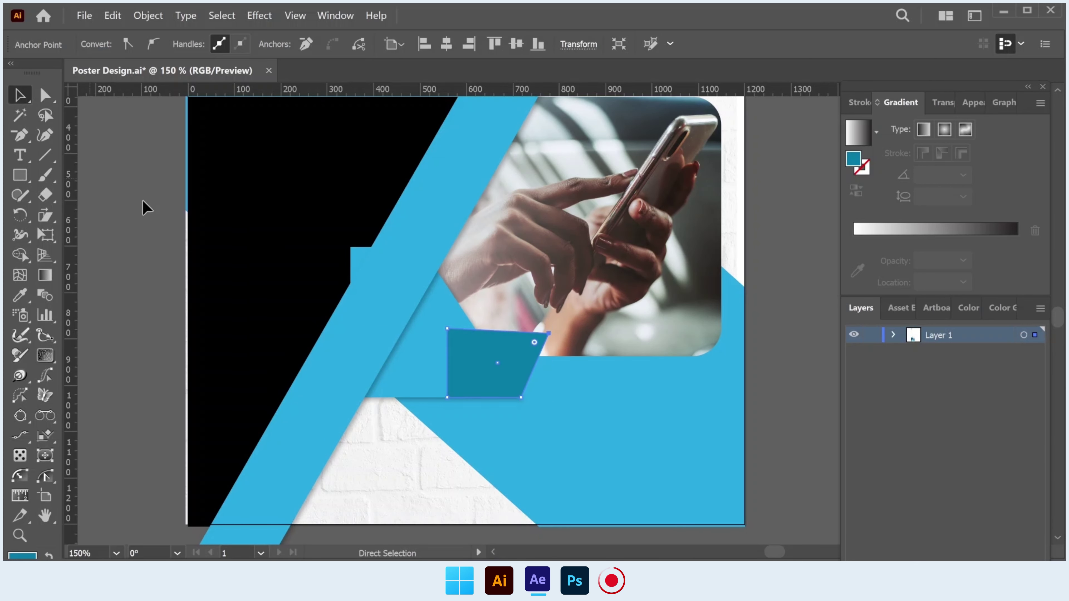
key("ctrl+[")
key("ctrl+[")
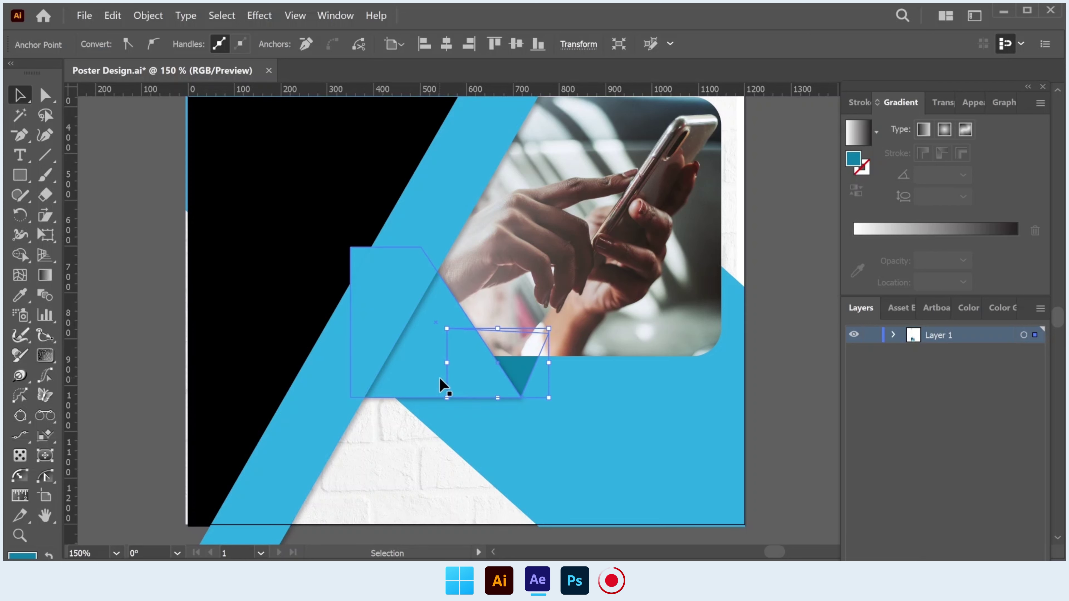
left_click(777, 372)
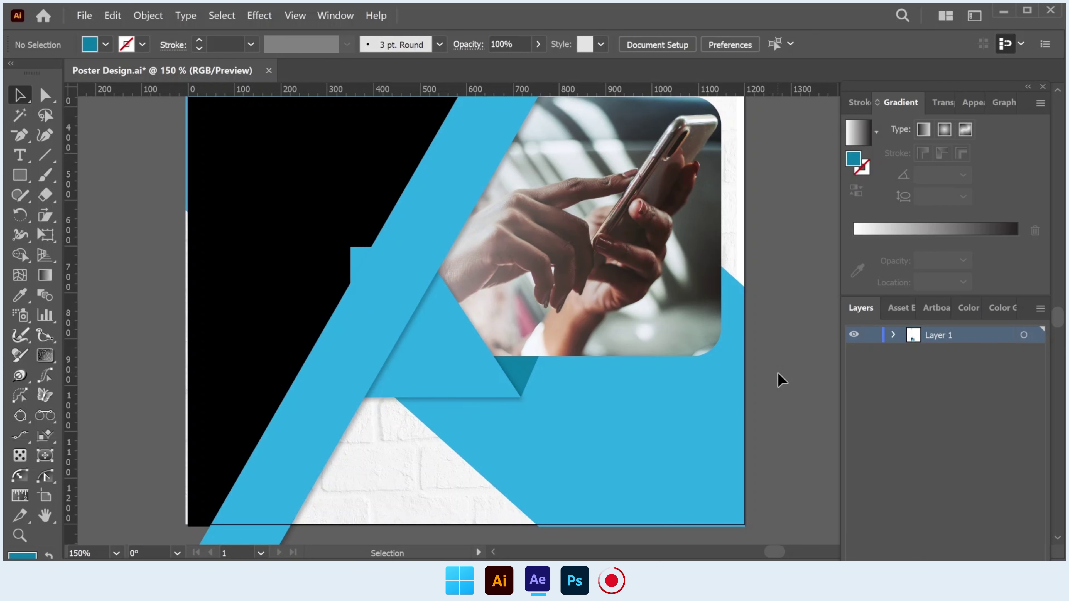
Step: Move the blue shape and teal triangle together slightly upward
left_click(485, 381)
left_click(526, 375, "shift")
left_click_drag(494, 375, 493, 365)
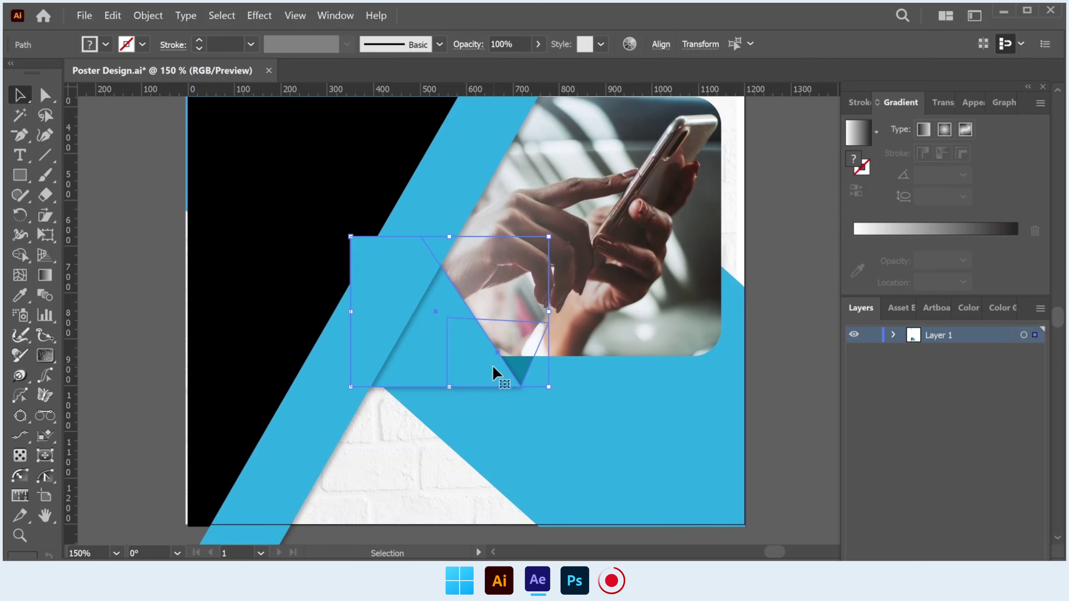
left_click(101, 152)
Step: Pull the blue shape's top-left anchor right to turn it into a triangle
left_click(366, 283)
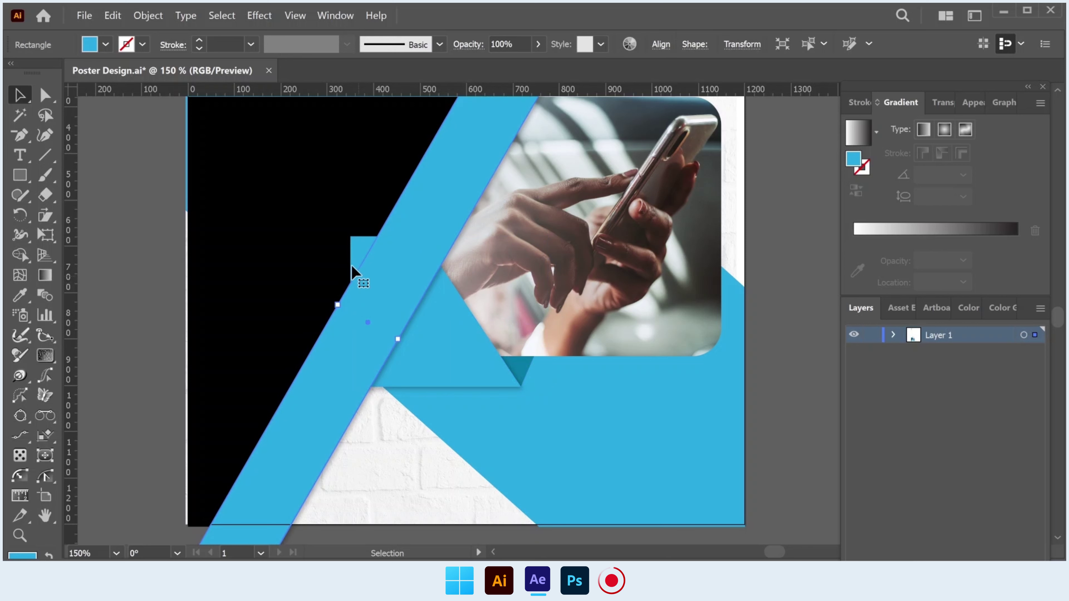
left_click(45, 95)
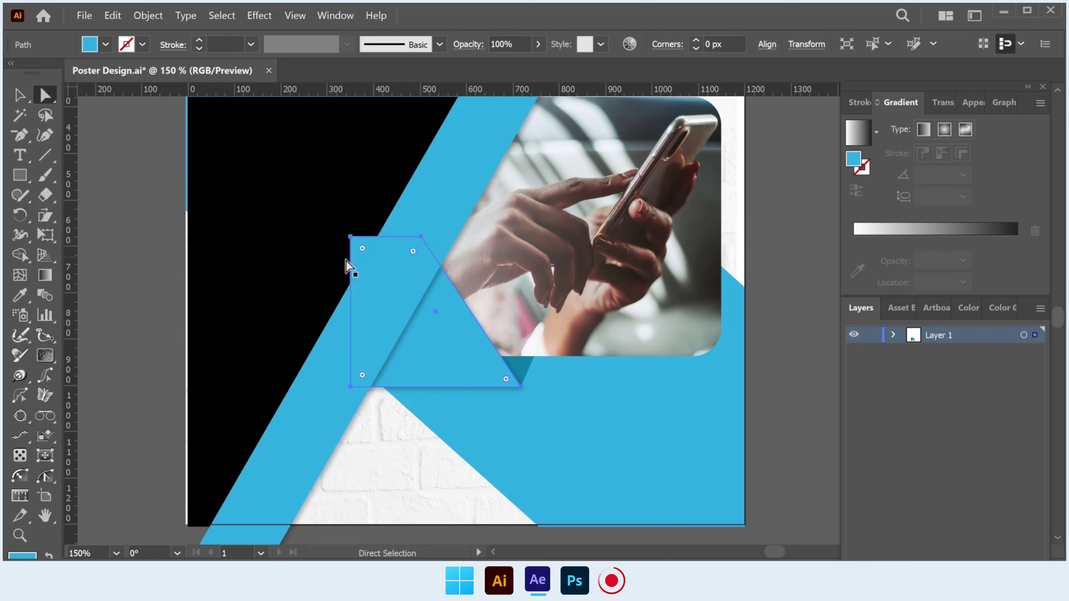
left_click_drag(352, 237, 396, 245)
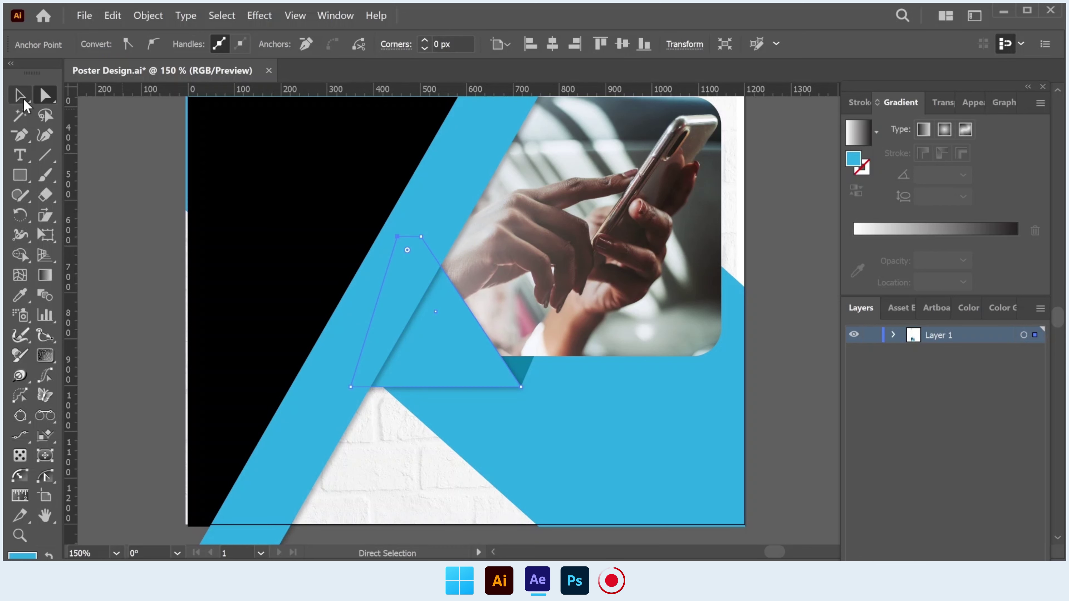
left_click(20, 95)
left_click(262, 330)
Step: Draw a horizontal 4 pt black line across the blue band above the photo
scroll(261, 331, "up", 3)
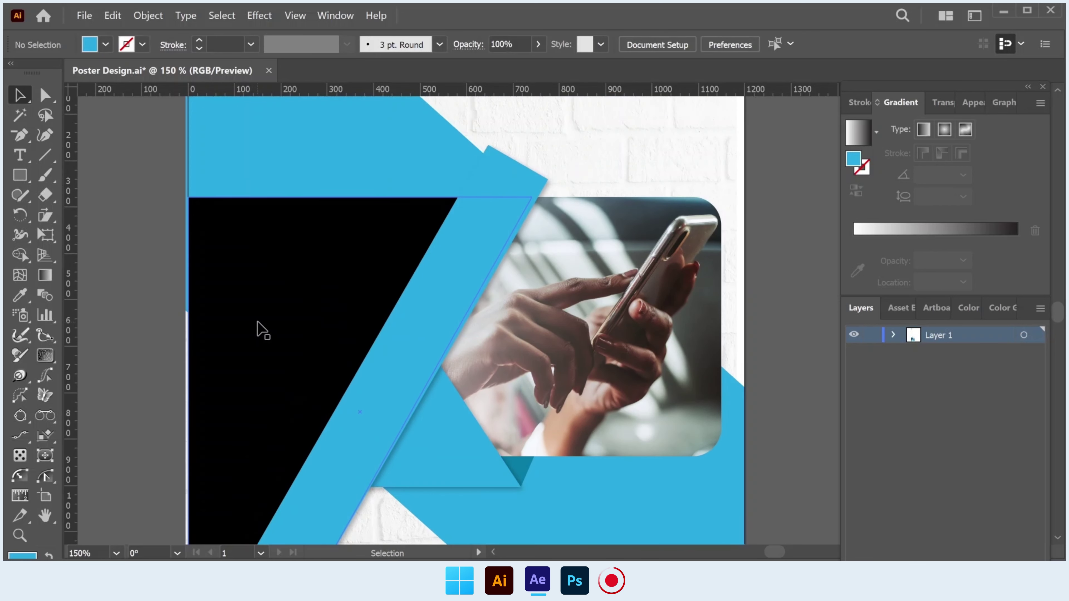
left_click(492, 182)
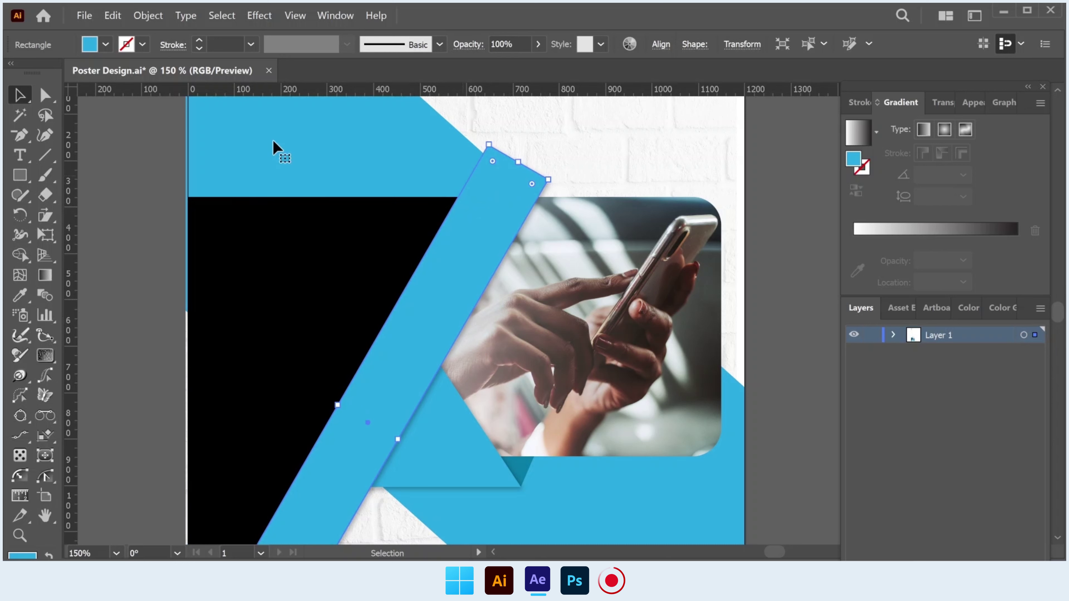
left_click(48, 157)
left_click_drag(454, 172, 584, 172)
left_click(199, 40)
left_click(199, 41)
left_click(199, 40)
key("v")
left_click(508, 162)
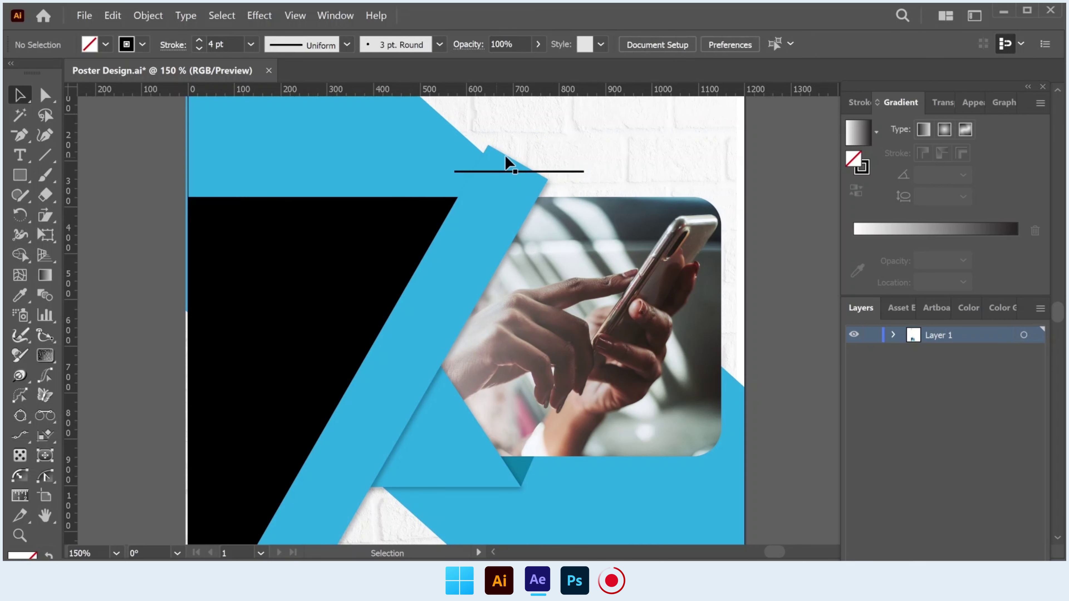
Step: Lower the line slightly and use Shape Builder to remove the band's tip above it
scroll(508, 162, "up", 2)
left_click_drag(581, 186, 583, 203)
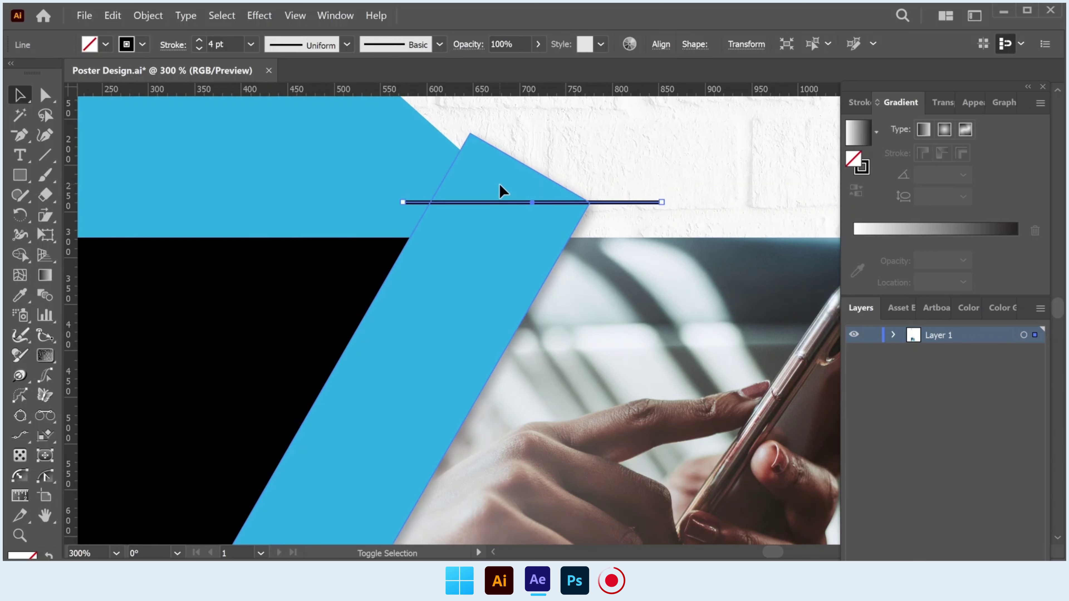
left_click(500, 186, "shift")
left_click(19, 255)
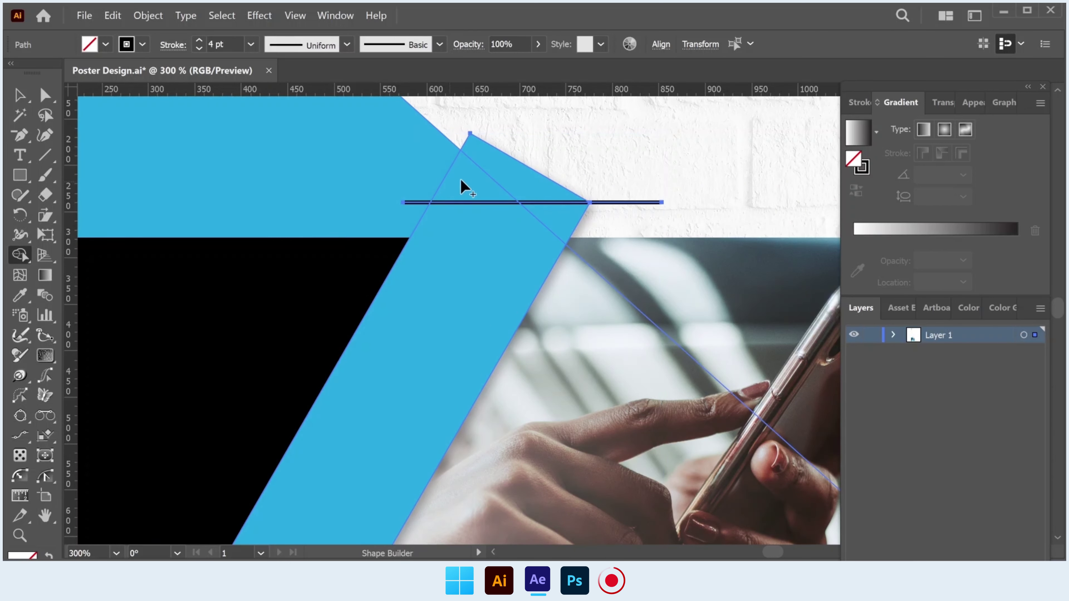
left_click(472, 183, "alt")
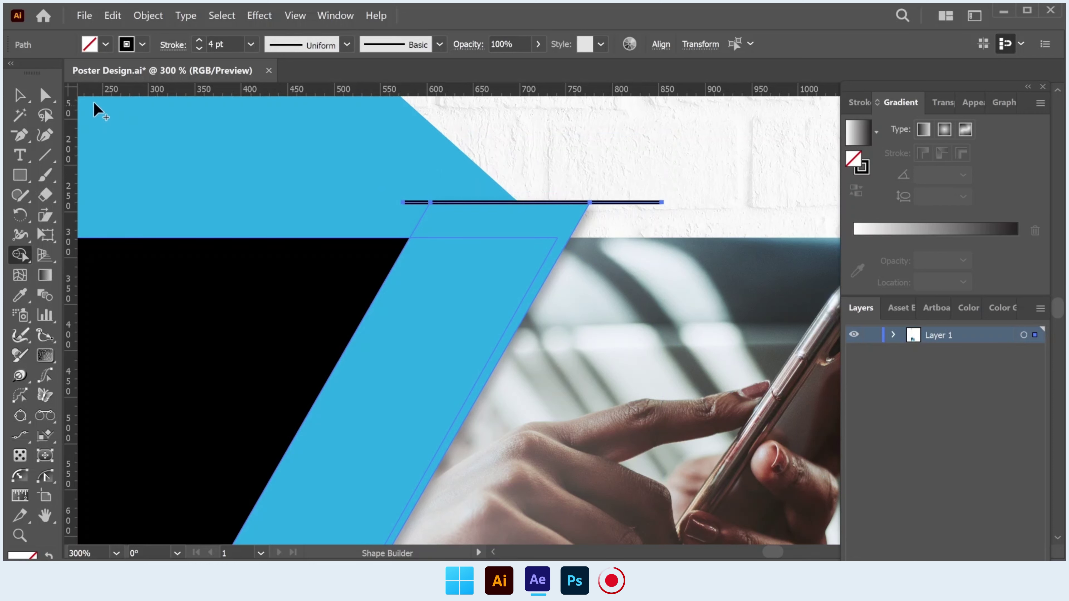
left_click(20, 95)
left_click(659, 219)
Step: Delete the cutting line and draw a rectangle along the band's flat top edge
left_click(646, 203)
key("Delete")
left_click(20, 175)
mouse_move(430, 202)
left_mouse_down()
mouse_move(594, 258)
mouse_move(616, 286)
left_mouse_up()
Step: Fill the new rectangle with sampled dark teal and send it behind the band and photo
key("i")
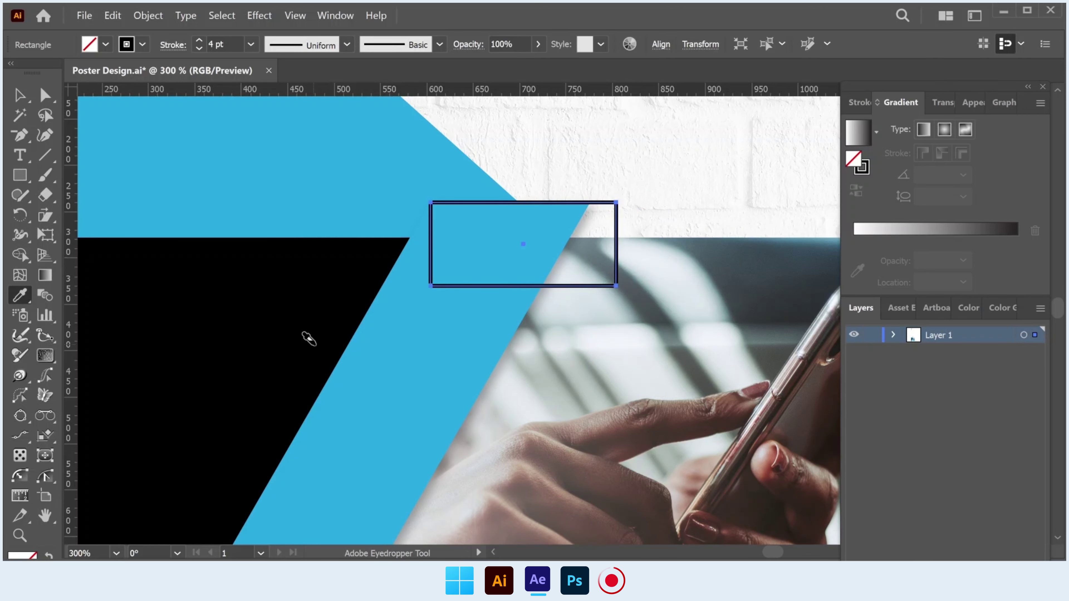
scroll(308, 340, "down", 2)
scroll(382, 339, "down", 5)
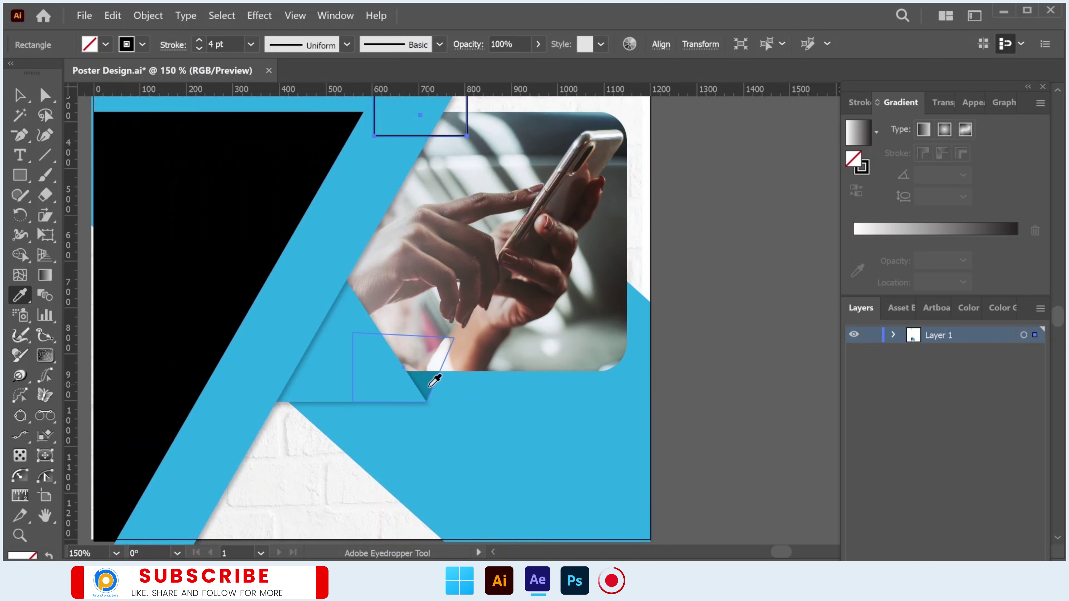
left_click(430, 386)
scroll(423, 215, "up", 5)
left_click(20, 96)
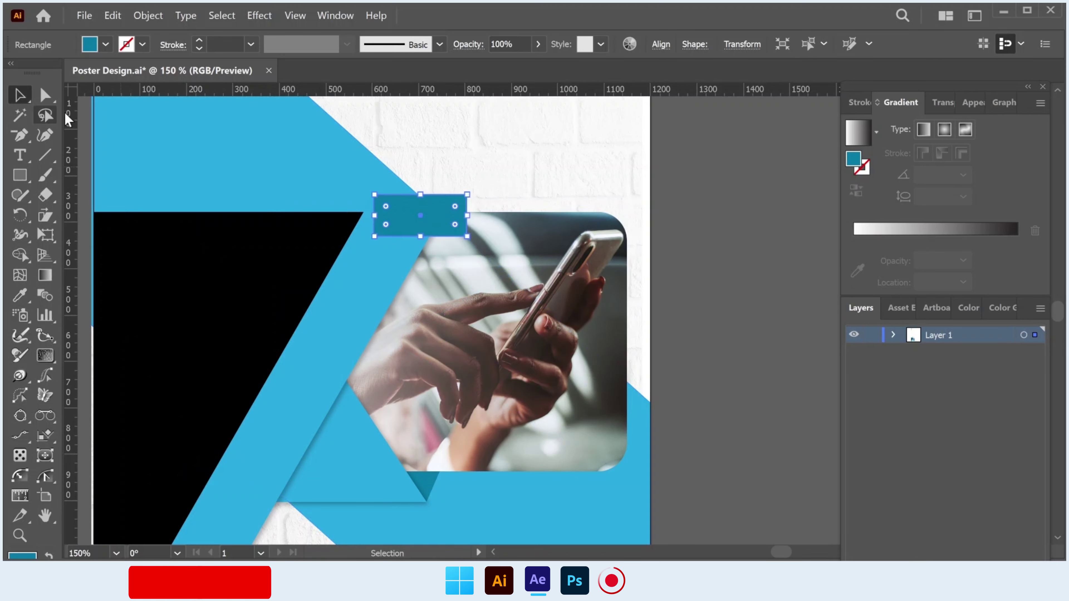
key("ctrl+bracketleft")
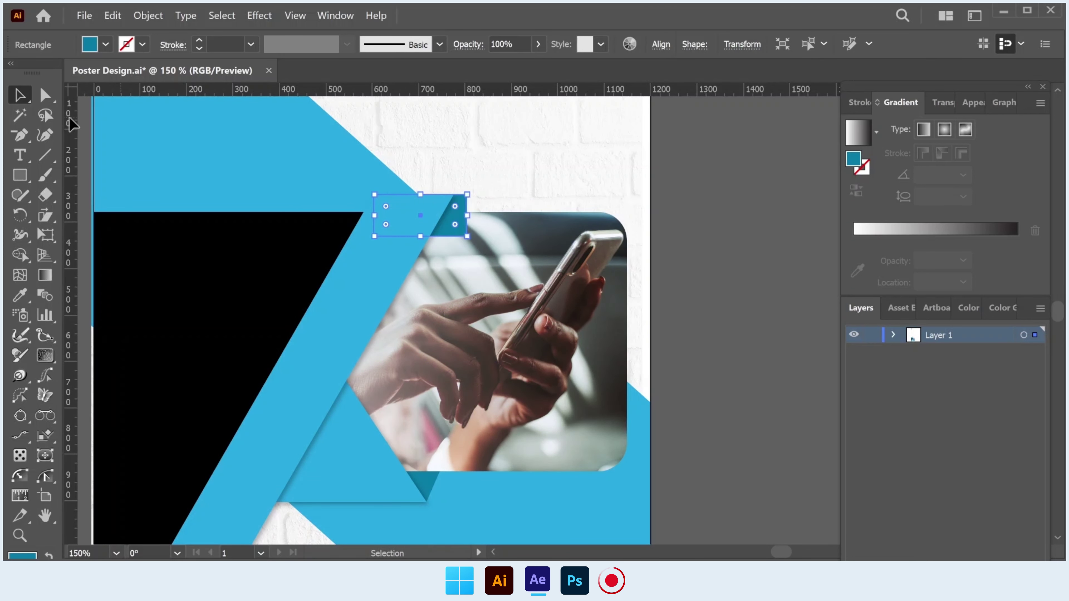
key("ctrl+bracketleft")
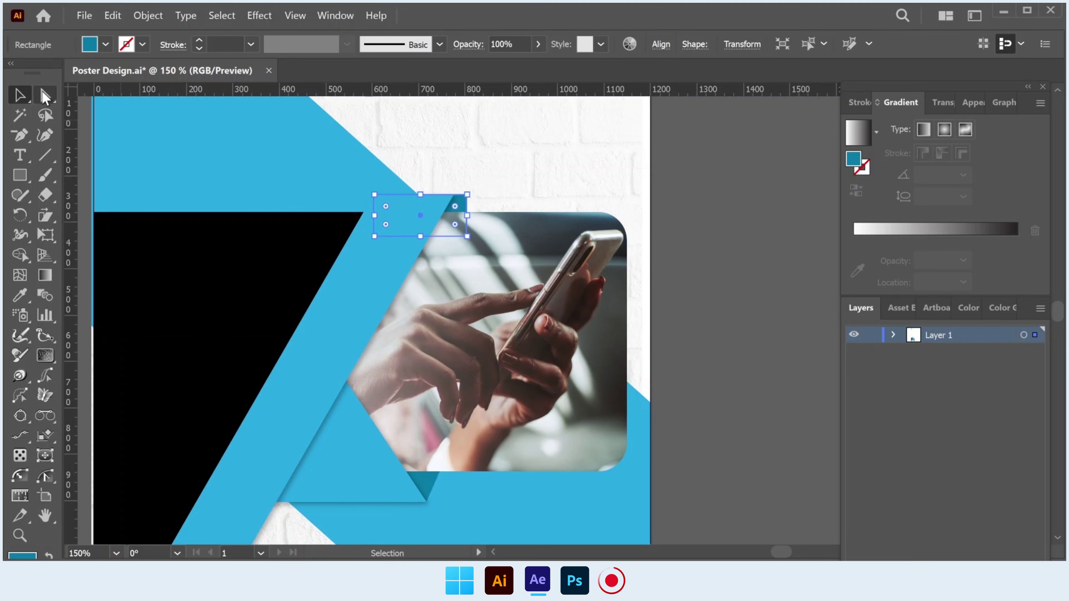
Step: Drag the rectangle's bottom-right anchor outward to slant its edge into a folded corner
left_click(46, 97)
scroll(454, 203, "up", 3)
left_click_drag(491, 211, 456, 211)
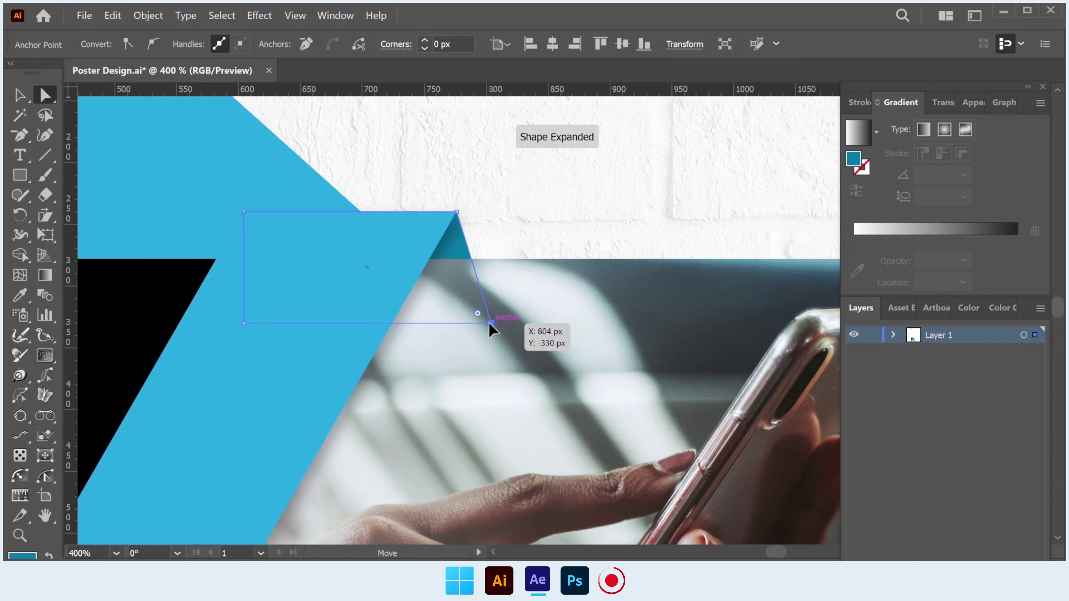
left_click_drag(491, 325, 520, 324)
scroll(520, 319, "down", 2)
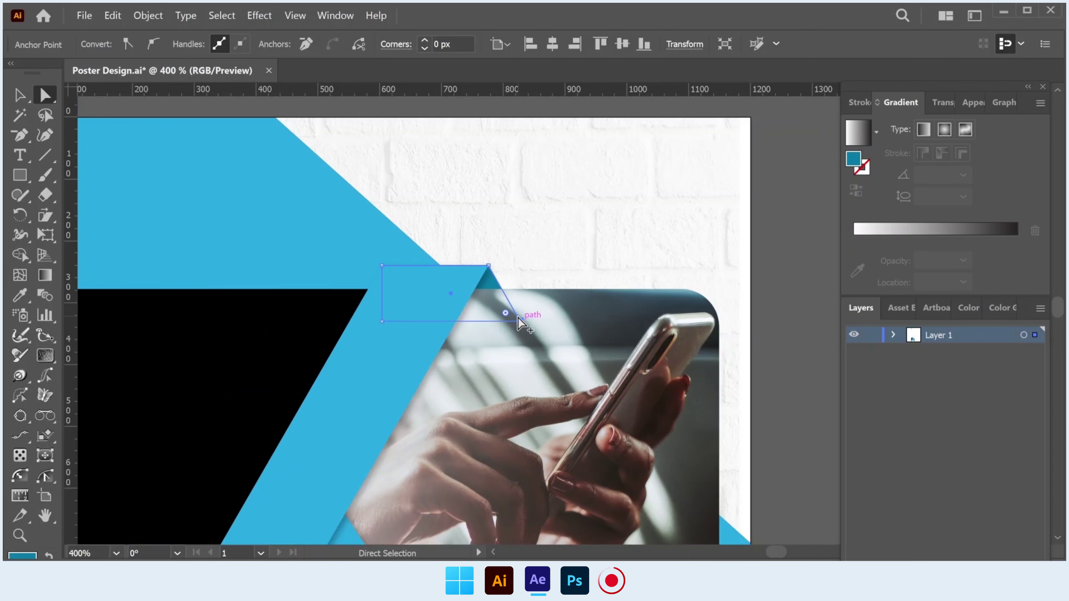
scroll(518, 319, "down", 2)
scroll(519, 318, "down", 2)
left_click(20, 96)
left_click(176, 270)
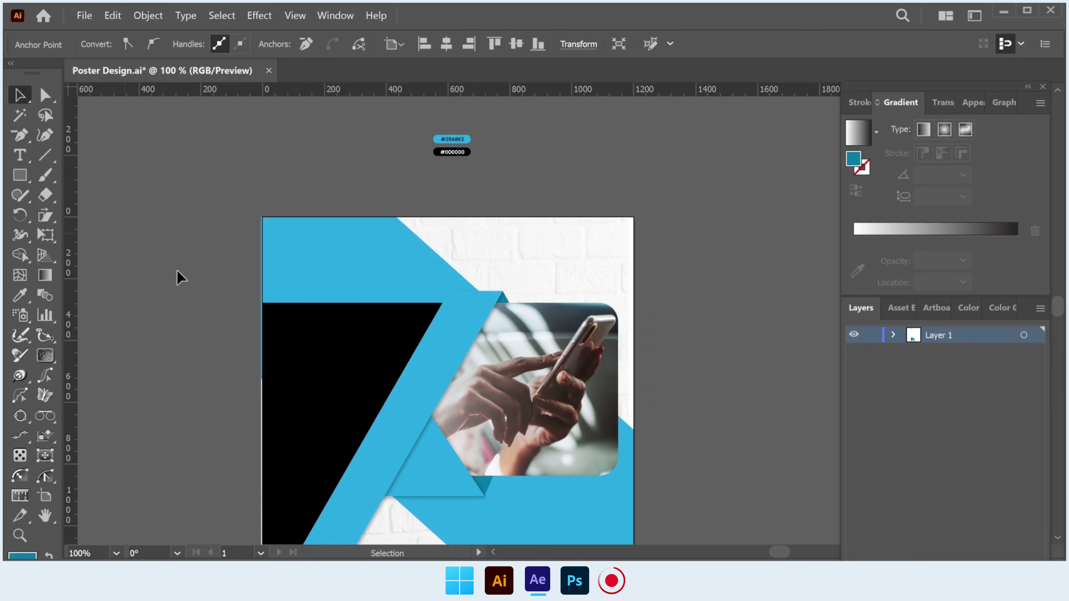
scroll(181, 273, "down", 3)
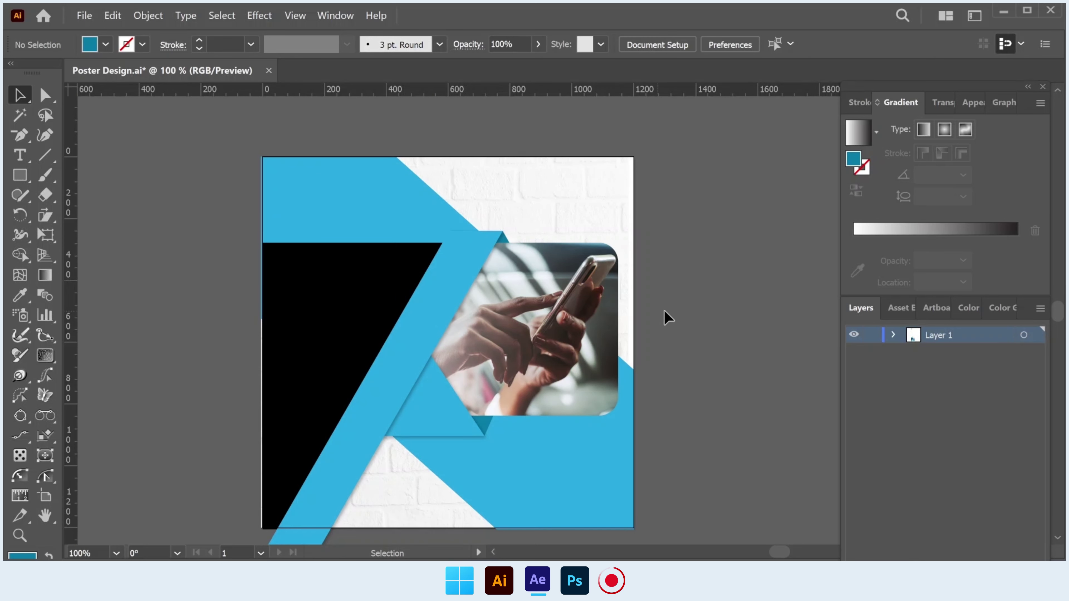
Step: Draw a teal circle where the band meets the photo and load the phone-repair photo for placing
scroll(669, 311, "down", 3)
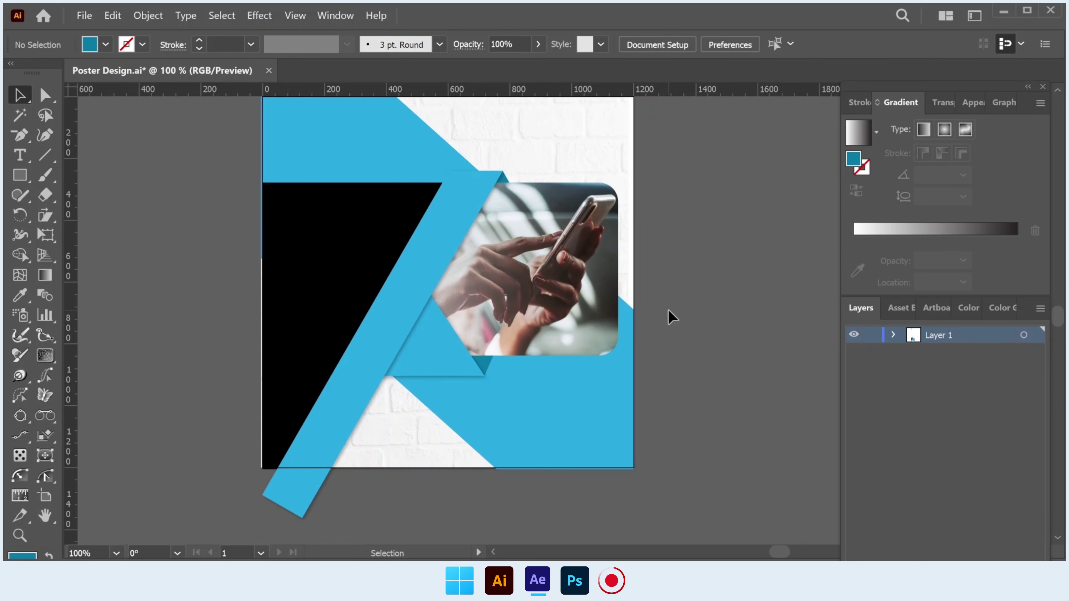
scroll(669, 308, "up", 3)
scroll(669, 309, "up", 2)
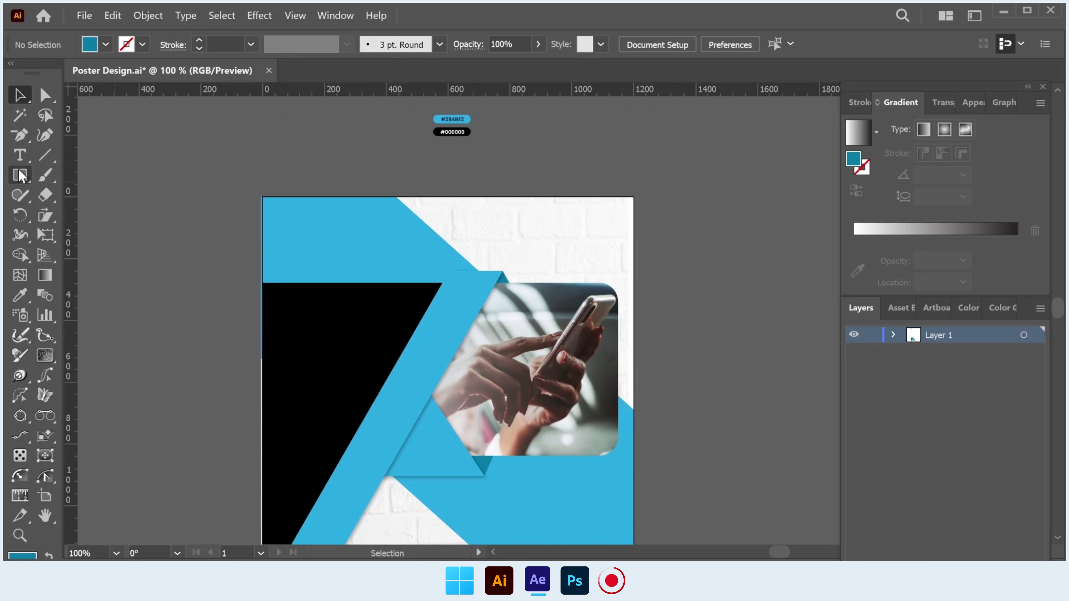
left_click_drag(20, 175, 84, 214)
left_click_drag(417, 363, 469, 410)
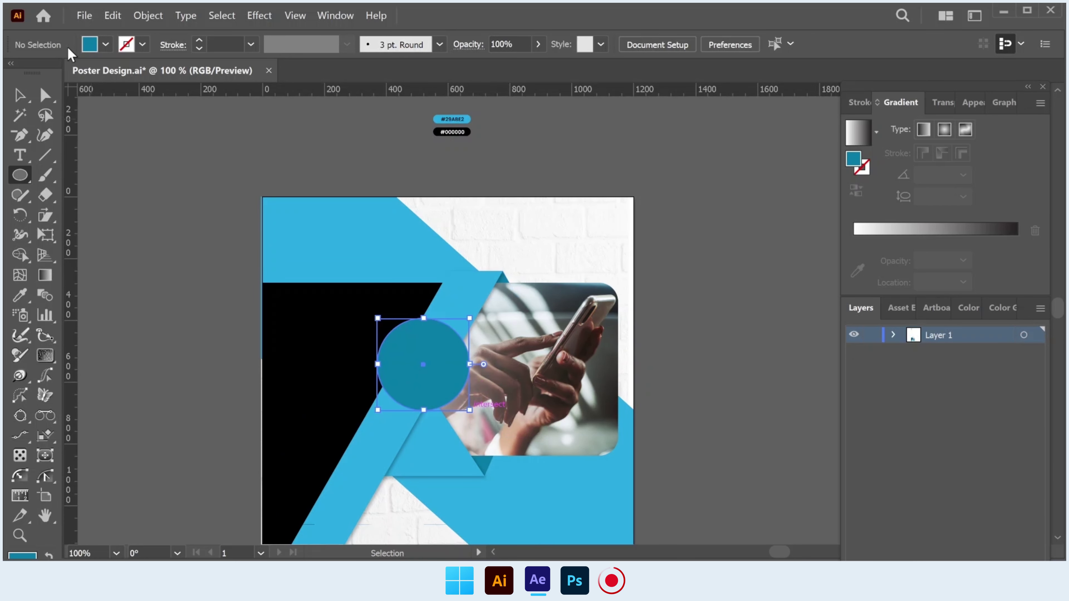
left_click(84, 15)
left_click(142, 335)
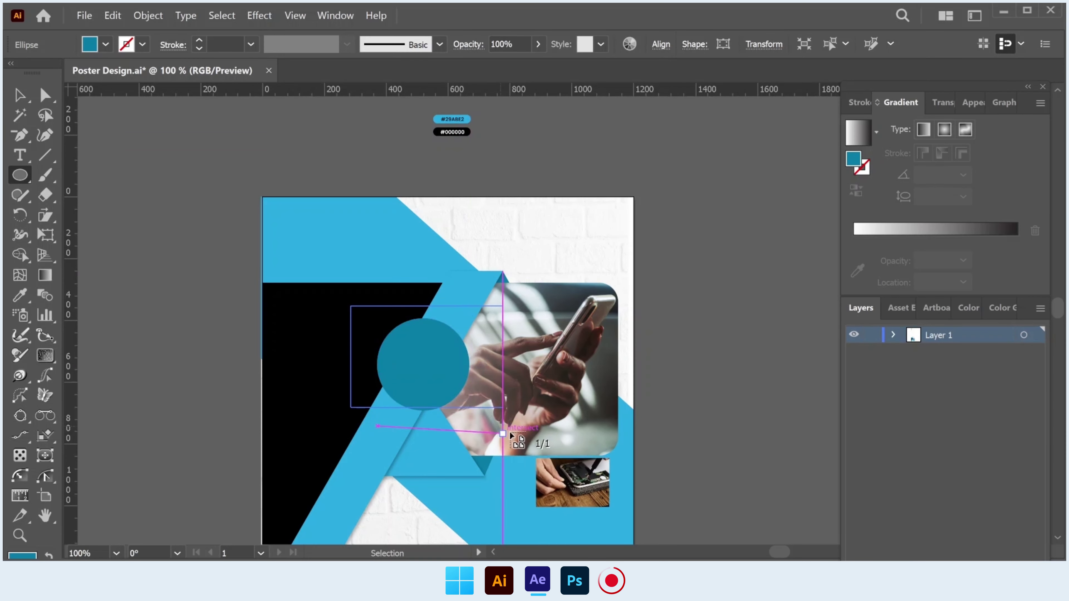
Step: Place the repair photo over the teal circle, size it to cover, and clip it inside the circle
left_click_drag(509, 431, 503, 407)
key("ctrl+equal")
key("ctrl+equal")
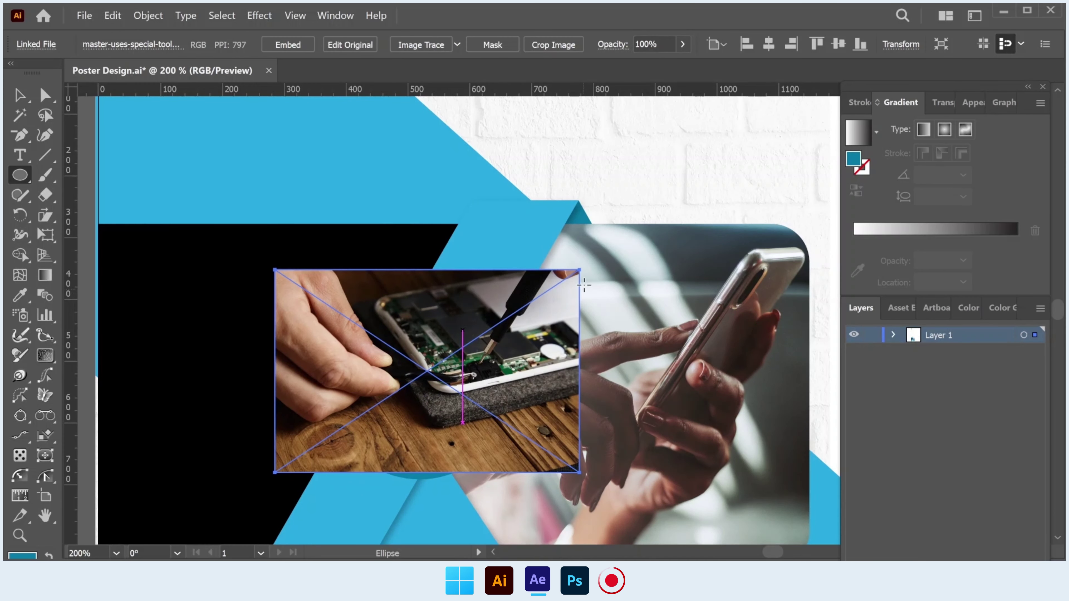
left_click(20, 95)
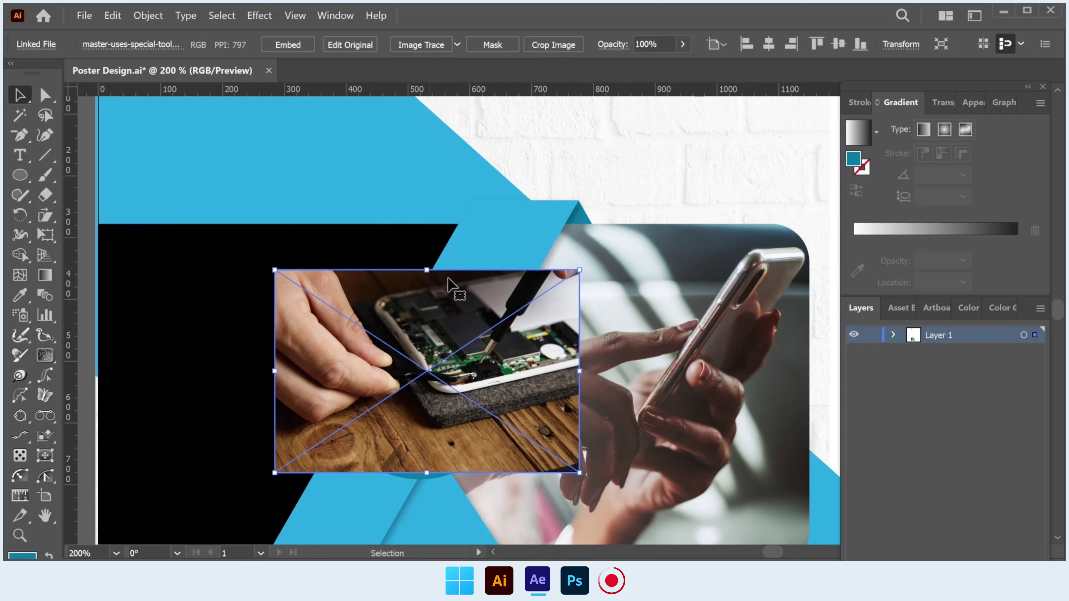
left_click_drag(579, 270, 557, 290)
key("ctrl+bracketleft")
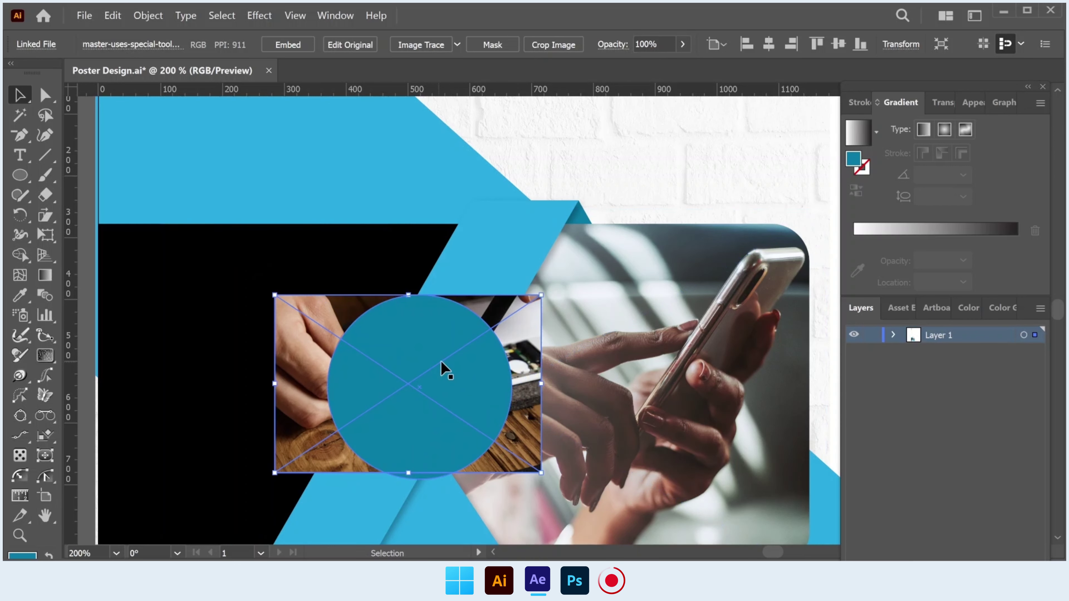
left_click_drag(541, 473, 557, 483)
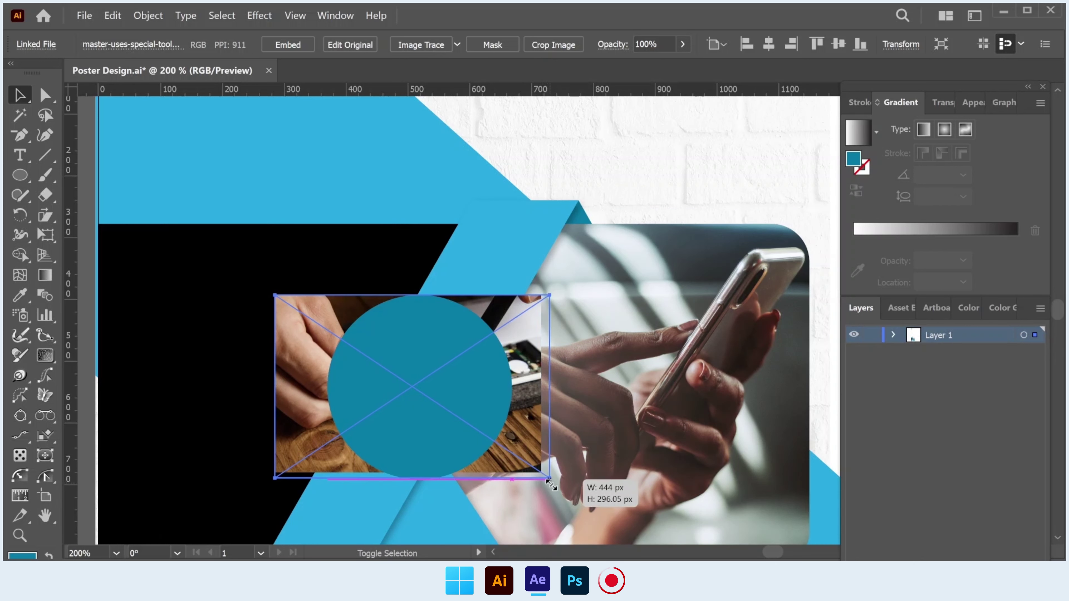
right_click(427, 360)
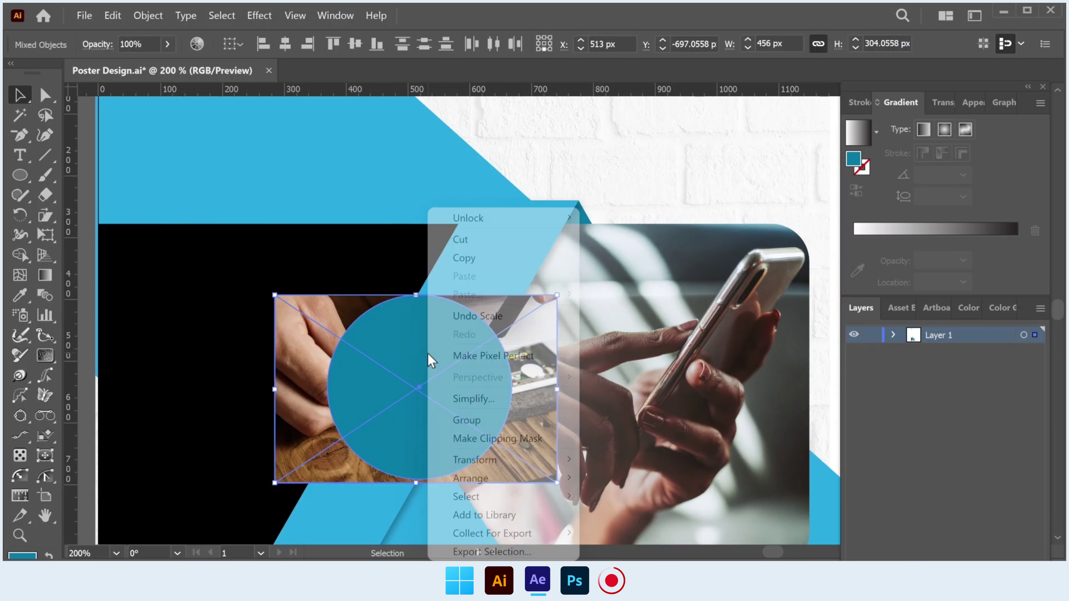
left_click(526, 440)
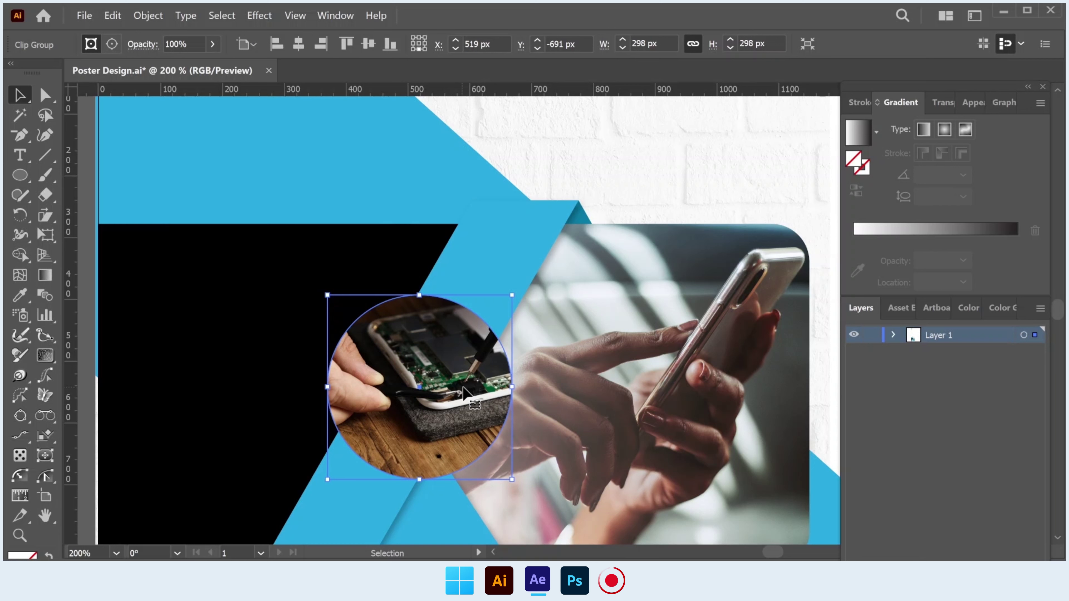
Step: Set the stroke colour to white
left_click(85, 198)
left_click(126, 44)
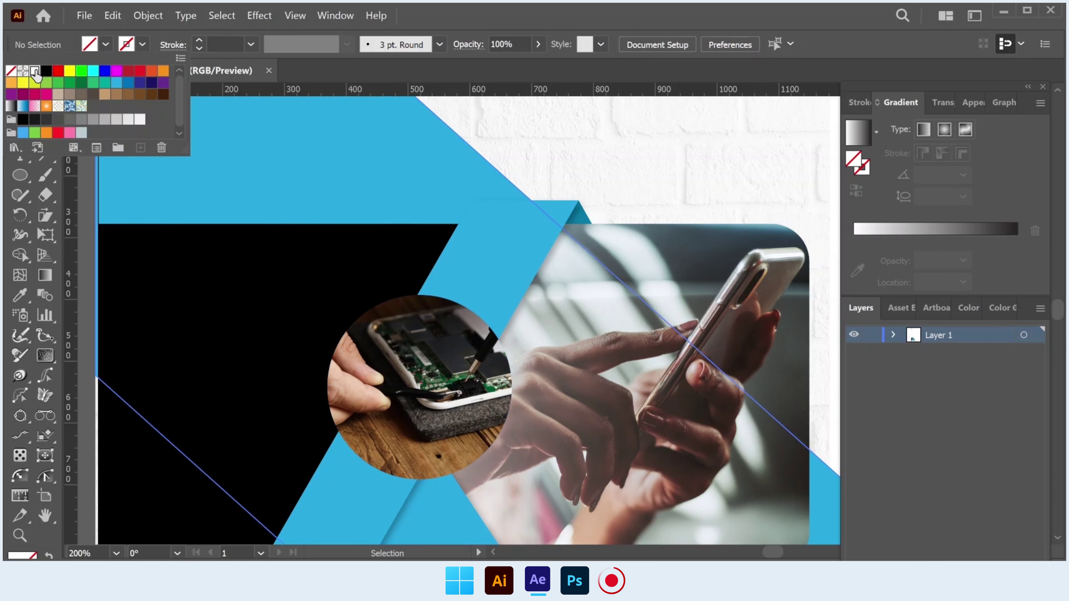
left_click(35, 71)
left_click(914, 128)
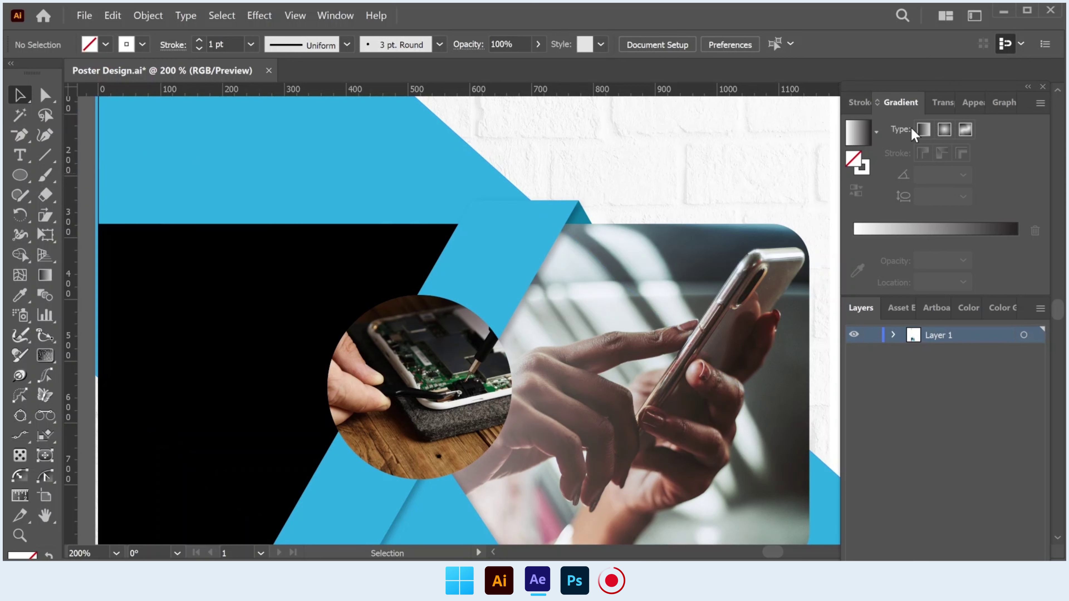
Step: Give the circular repair photo a 10 pt stroke and view the whole artboard
left_click(463, 370)
left_click(861, 102)
left_click(924, 127)
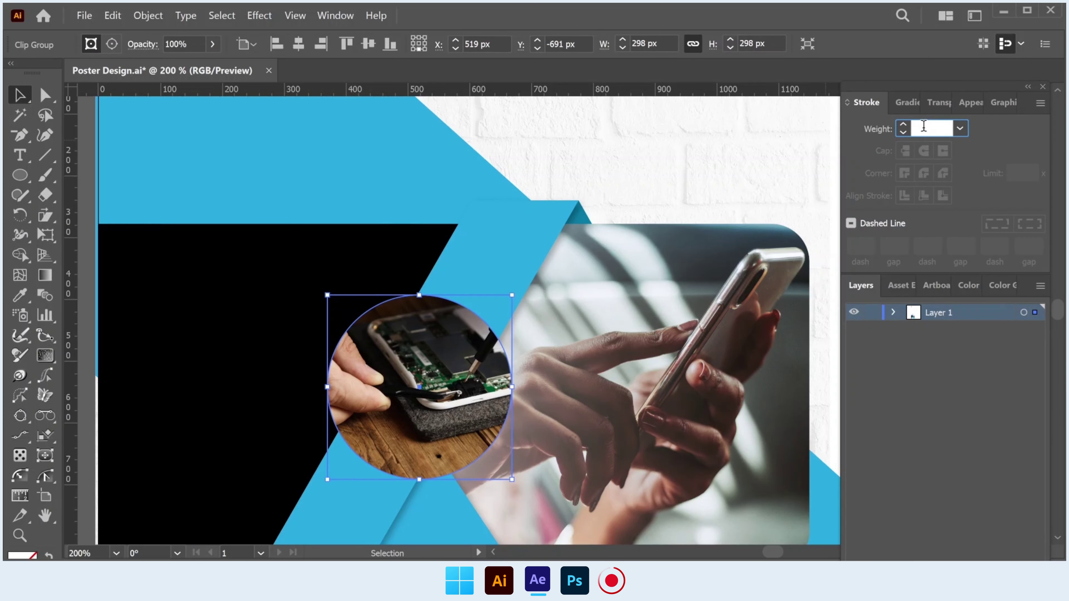
type("10")
key("Return")
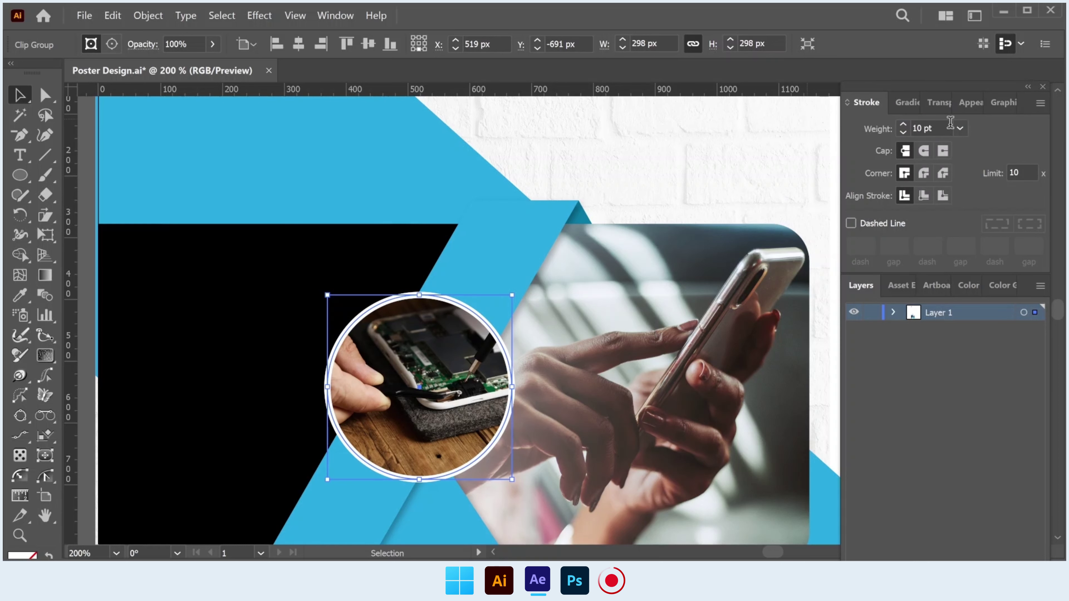
left_click(891, 129)
left_click(608, 344)
key("ctrl+1")
Step: Paste the 'WE FIX YOUR PHONE' headline, then move and scale it onto the black area's top left
key("ctrl+shift+a")
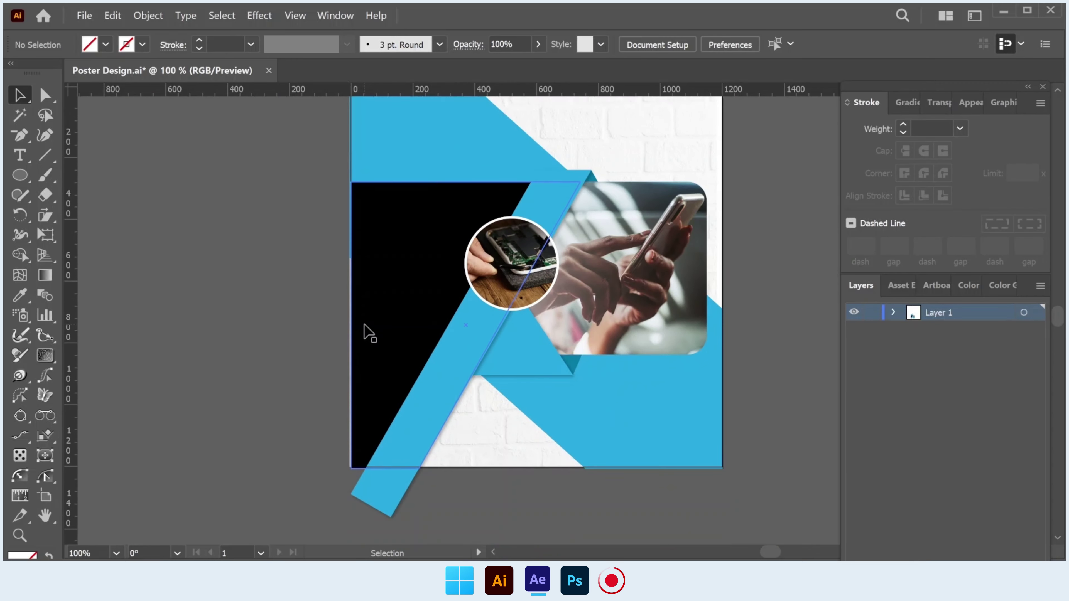
key("ctrl+v")
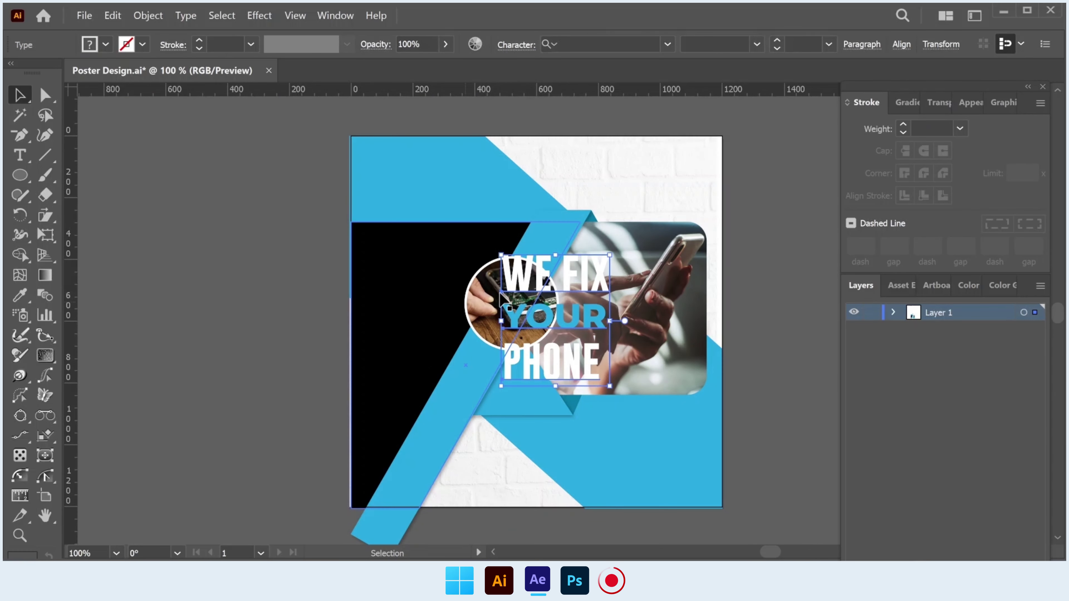
left_click_drag(538, 253, 397, 261)
left_click_drag(465, 366, 457, 361)
left_click_drag(414, 295, 415, 302)
left_click(413, 374)
scroll(413, 375, "up", 2)
scroll(429, 377, "up", 2)
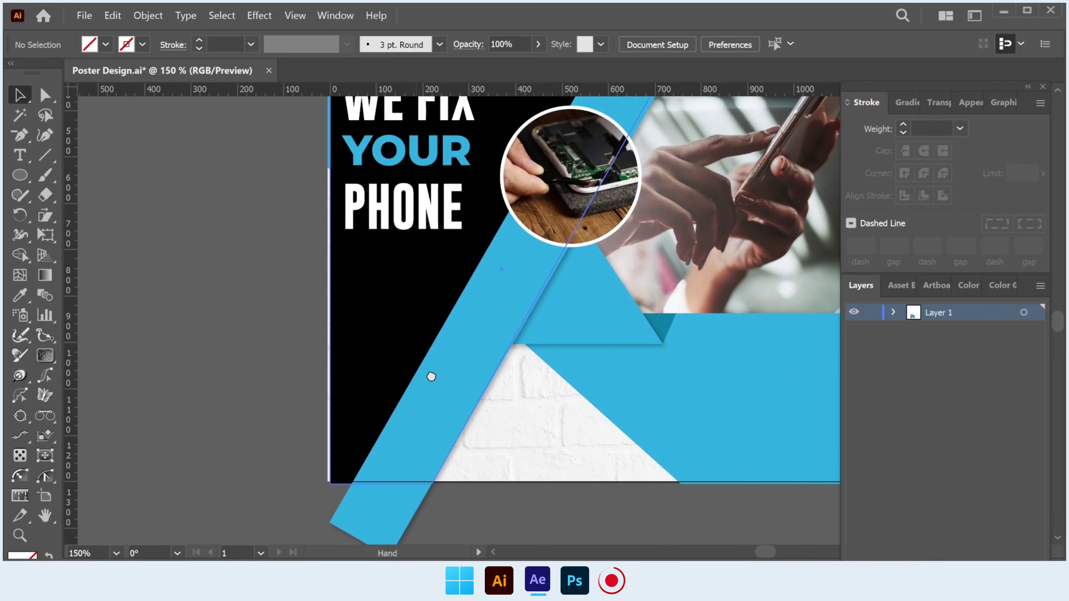
Step: Paste the contact block under 'Talk to us' and draw a rectangle over the phone number
key("ctrl+v")
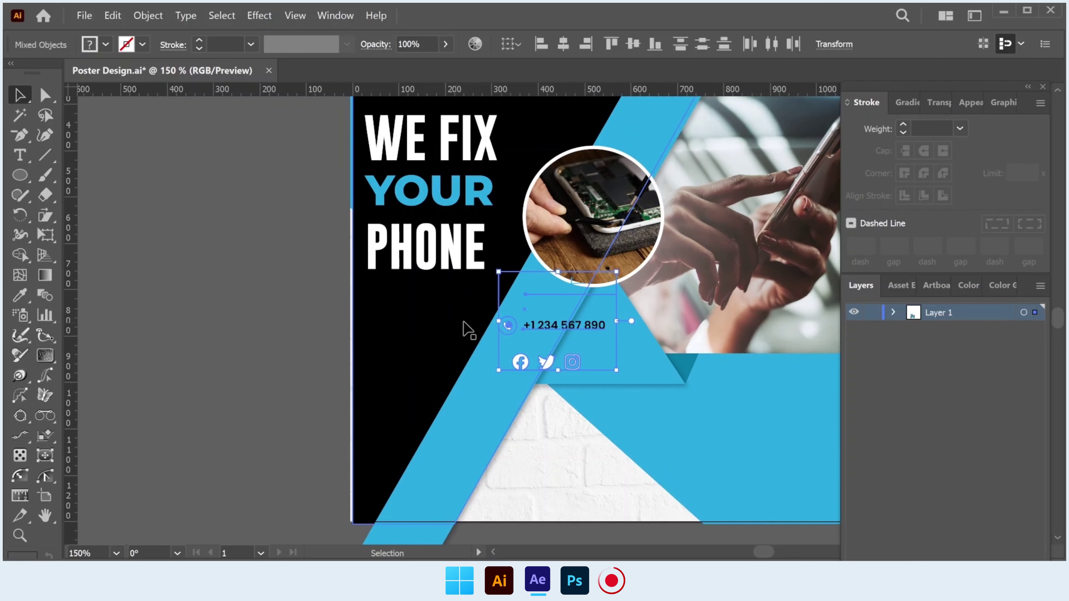
left_click_drag(552, 327, 414, 330)
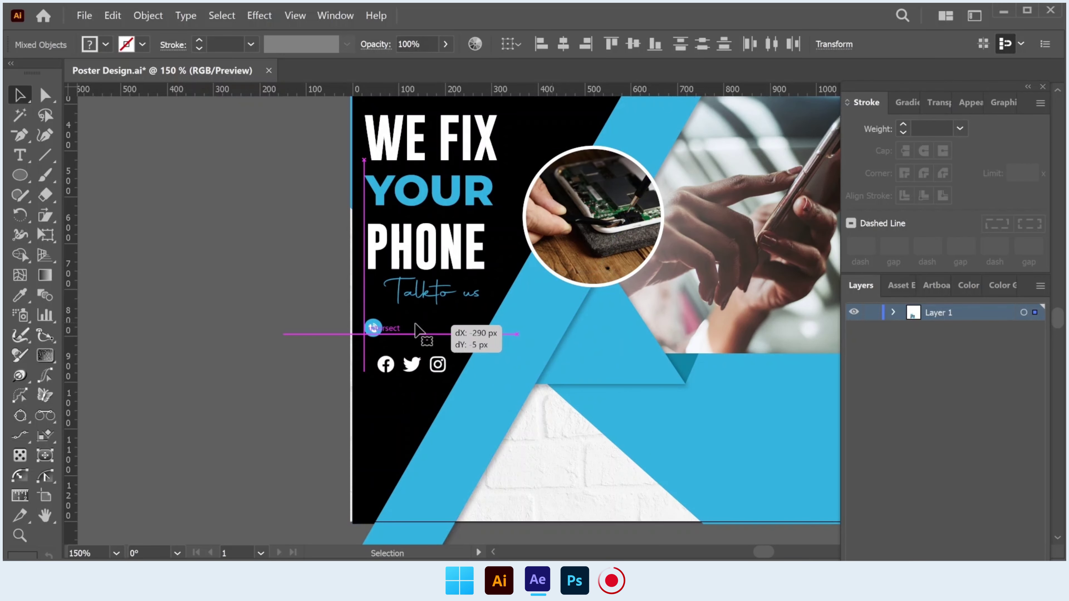
left_click(357, 339)
left_click_drag(20, 175, 71, 174)
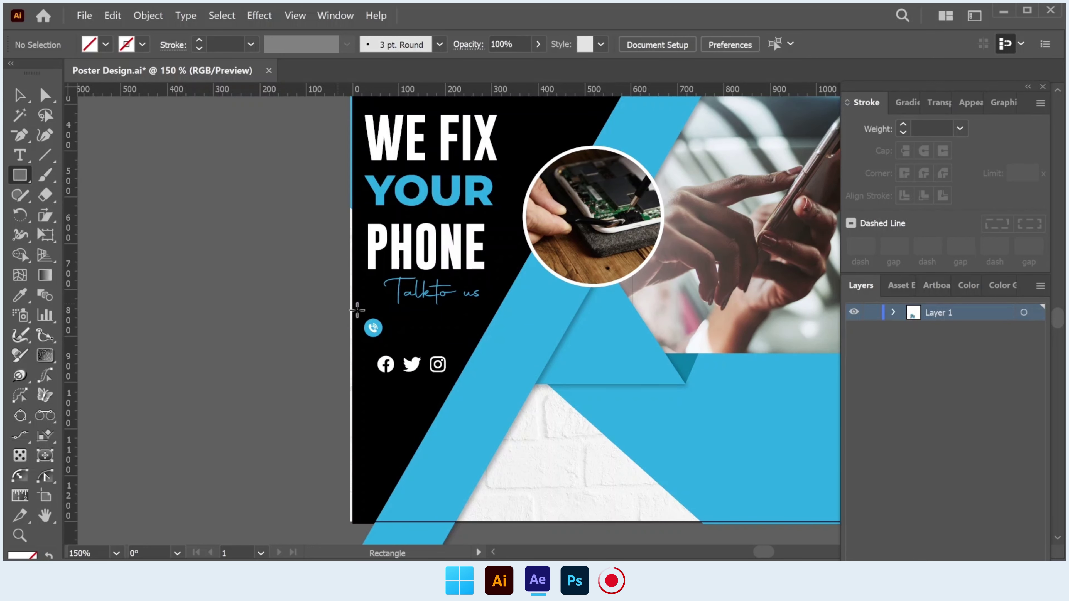
scroll(357, 310, "up", 2, "alt")
mouse_move(338, 312)
left_mouse_down()
mouse_move(455, 356)
mouse_move(581, 355)
left_mouse_up()
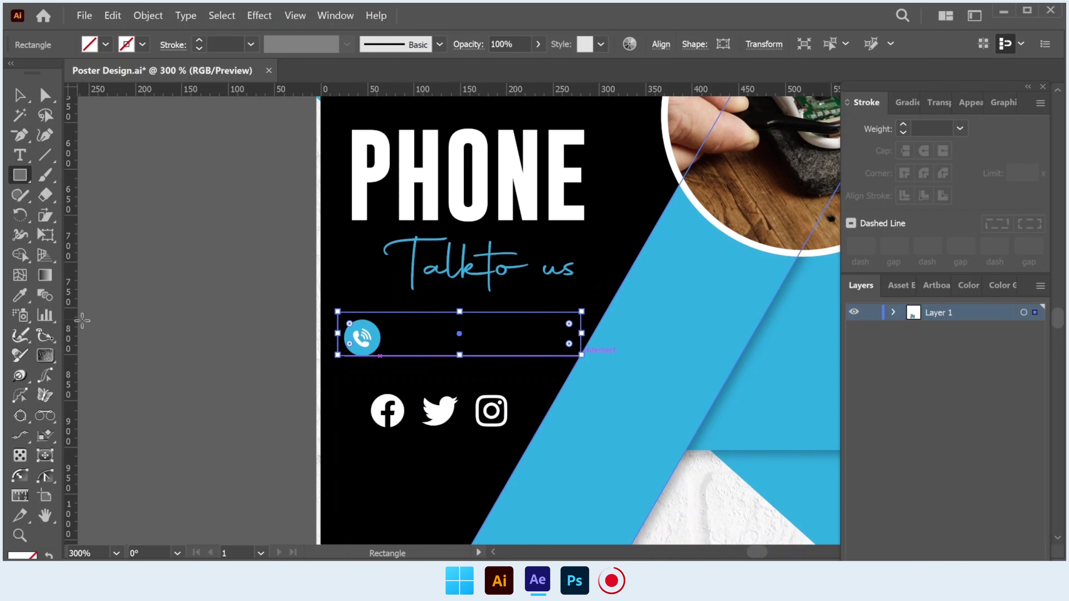
Step: Fill the rectangle white from the PHONE text, round it into a pill, and nudge it into place
left_click(20, 295)
left_click(362, 206)
key("v")
left_click_drag(352, 304, 383, 343)
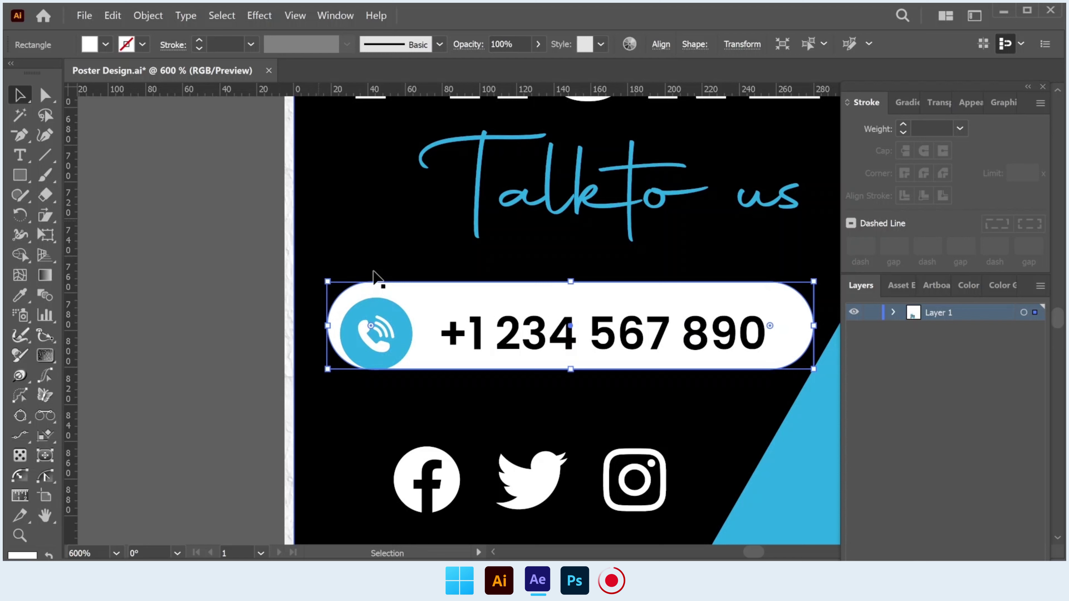
left_click_drag(417, 302, 419, 313)
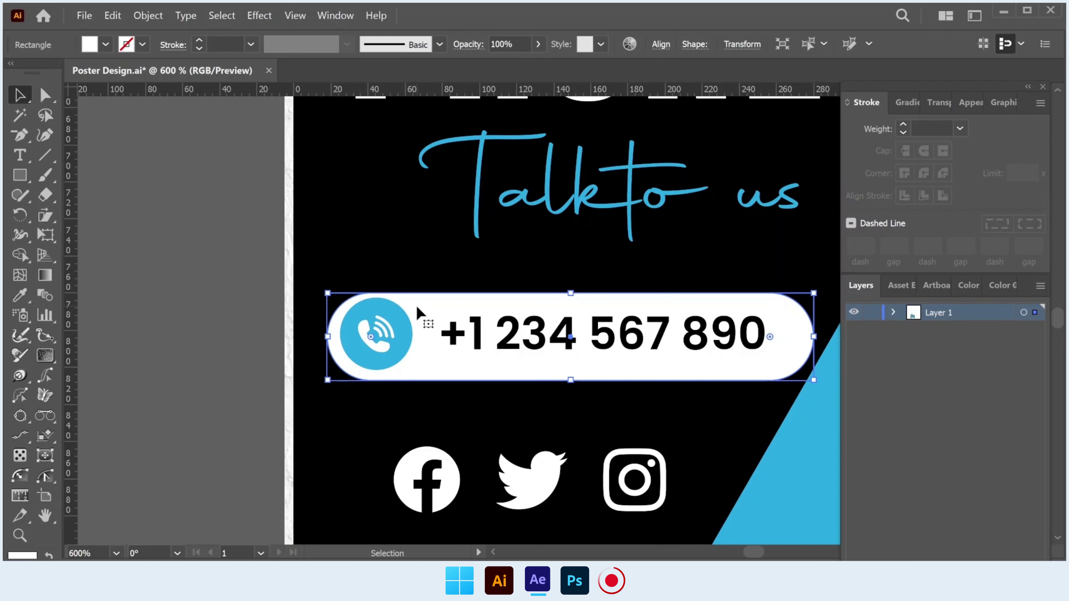
key("Up")
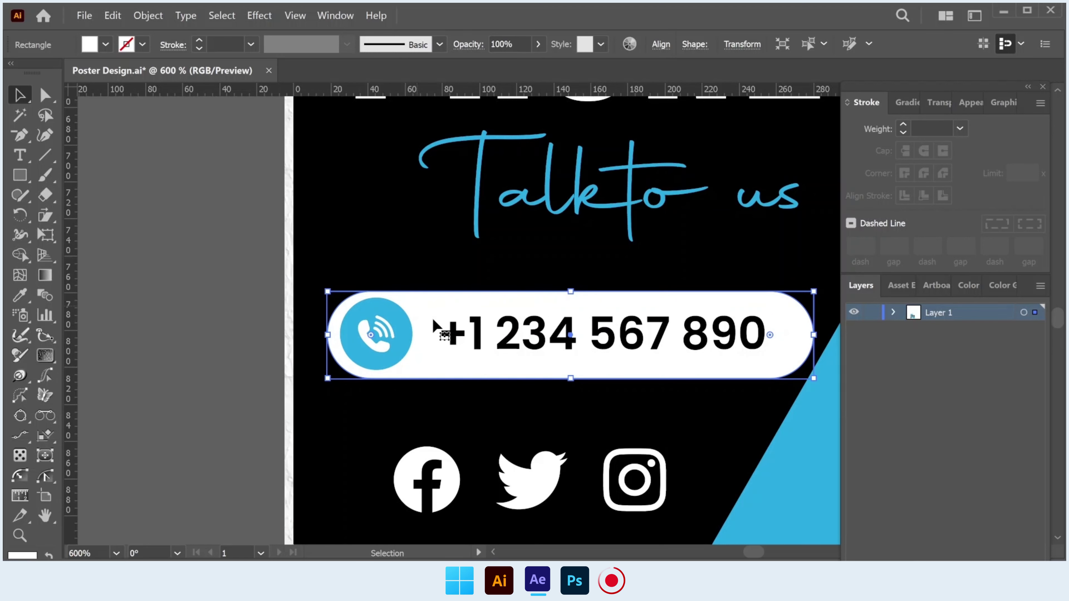
scroll(444, 330, "down", 3)
left_click(257, 351)
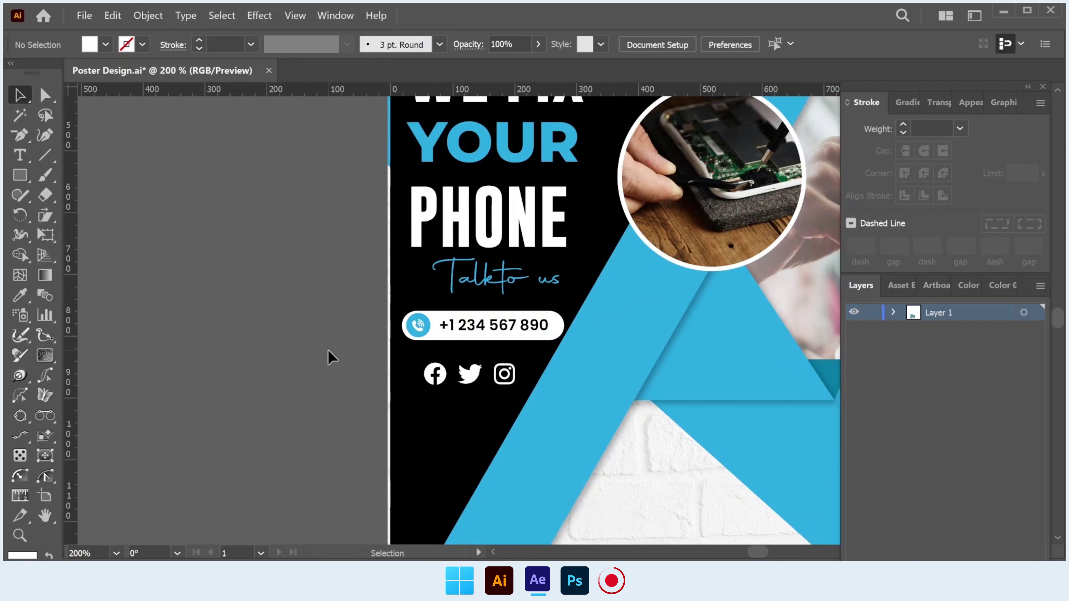
scroll(329, 358, "down", 2)
scroll(370, 360, "down", 3)
Step: Trial-move the blue shape's bottom anchor and undo it, then draw a wide rectangle below the phone photo
left_click_drag(516, 375, 481, 362)
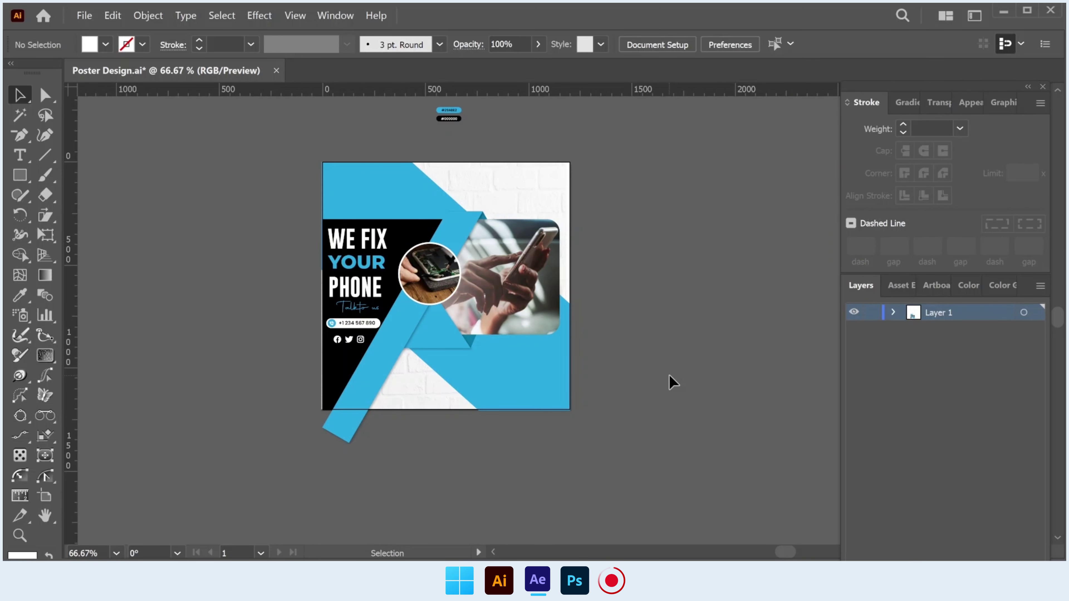
left_click(480, 379)
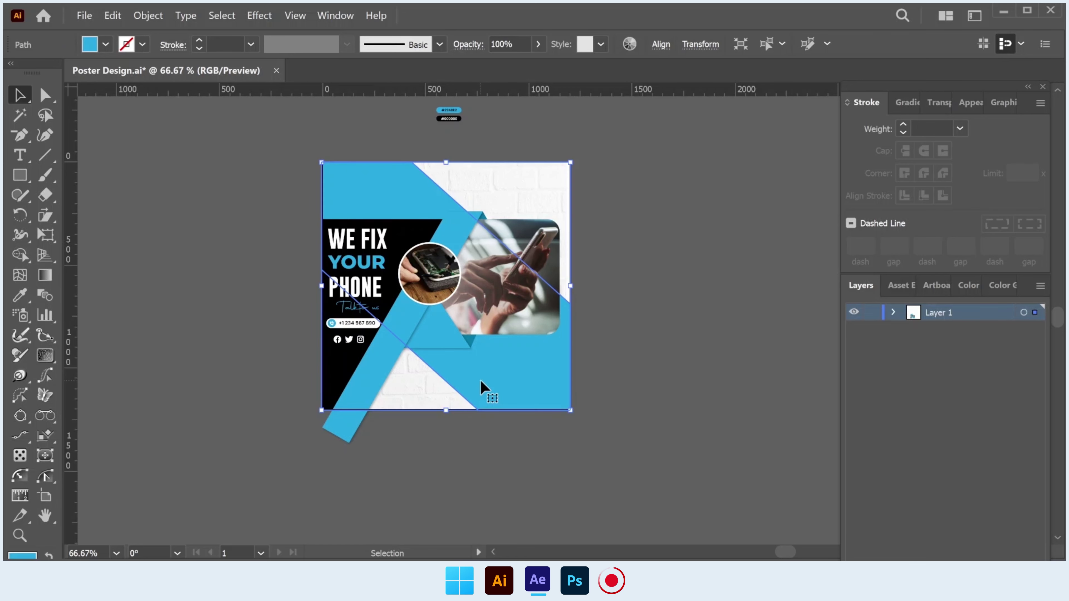
left_click(42, 101)
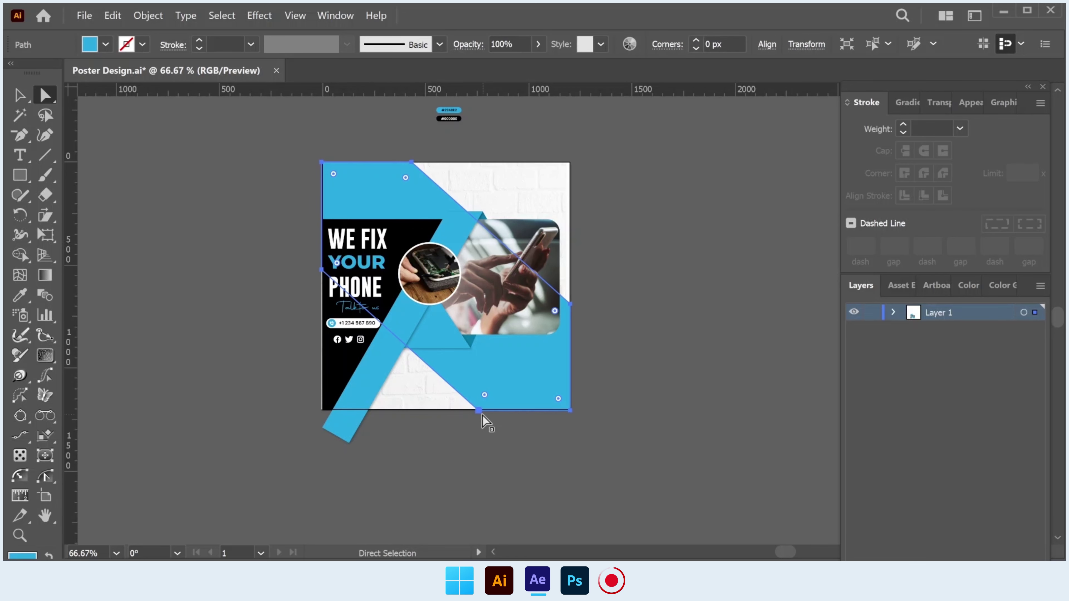
left_click_drag(479, 412, 445, 411)
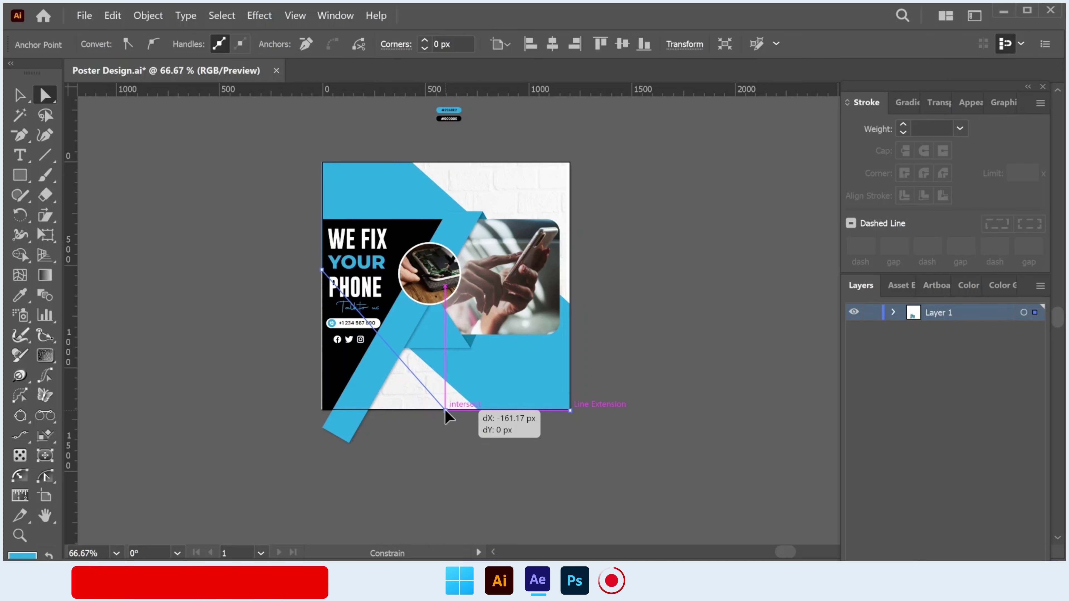
left_click(479, 451)
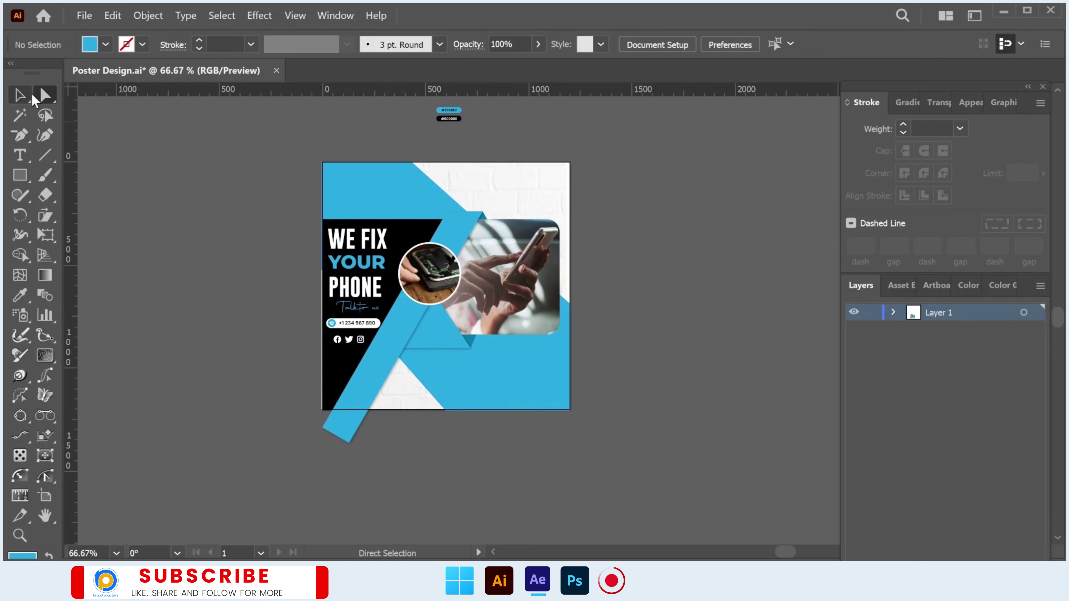
key("ctrl+z")
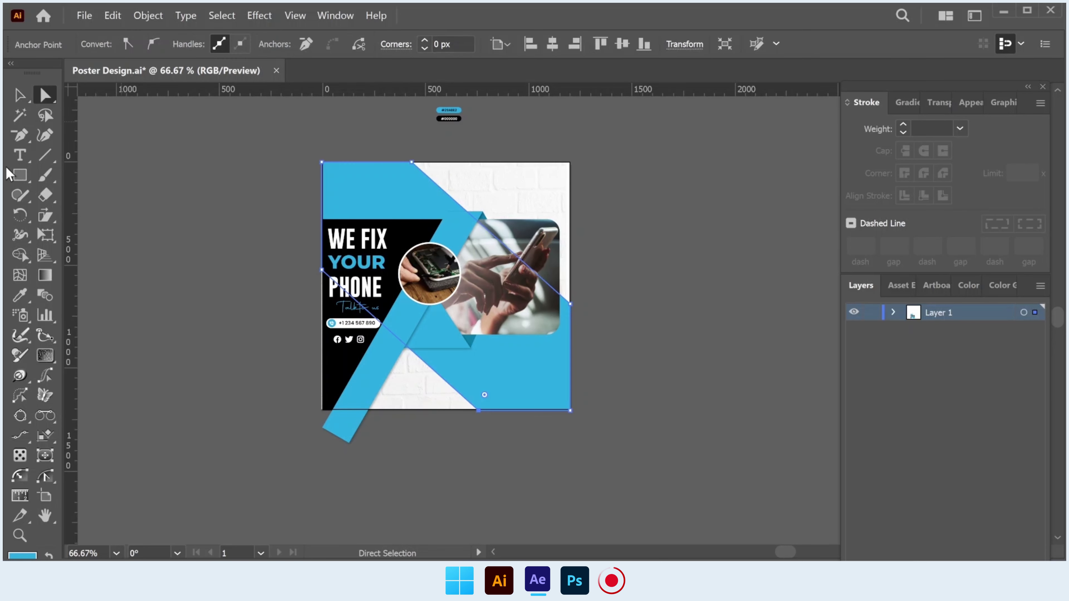
left_click_drag(8, 173, 101, 175)
left_click_drag(410, 358, 554, 406)
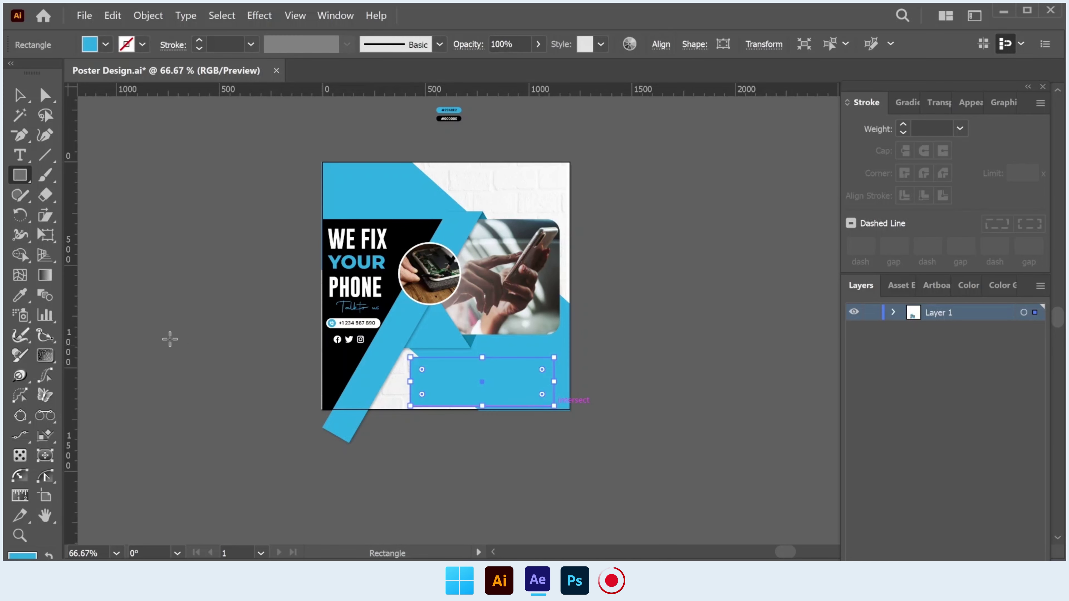
Step: Fill the new rectangle with the poster's black, nudge its height down, and round its corners
key("i")
left_click(333, 366)
left_click(20, 95)
scroll(512, 424, "up", 2)
left_click_drag(472, 320, 458, 336)
left_click_drag(440, 381, 440, 385)
left_click_drag(590, 282, 580, 298)
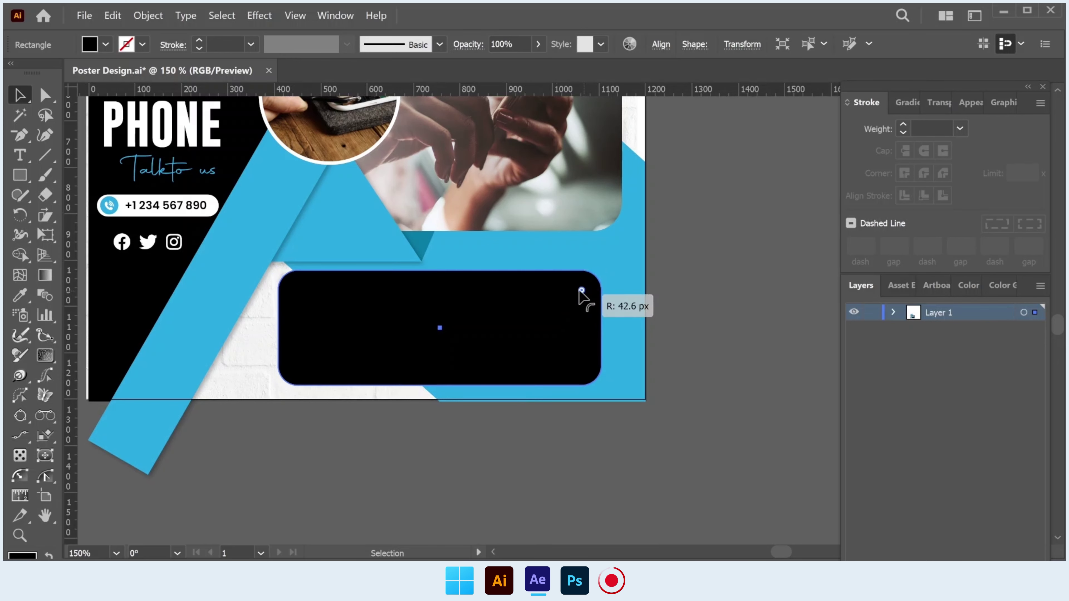
left_click(727, 327)
Step: Paste the two-column services list (Charging port to Motherboard Repair) and position it inside the black panel
scroll(356, 262, "up", 1)
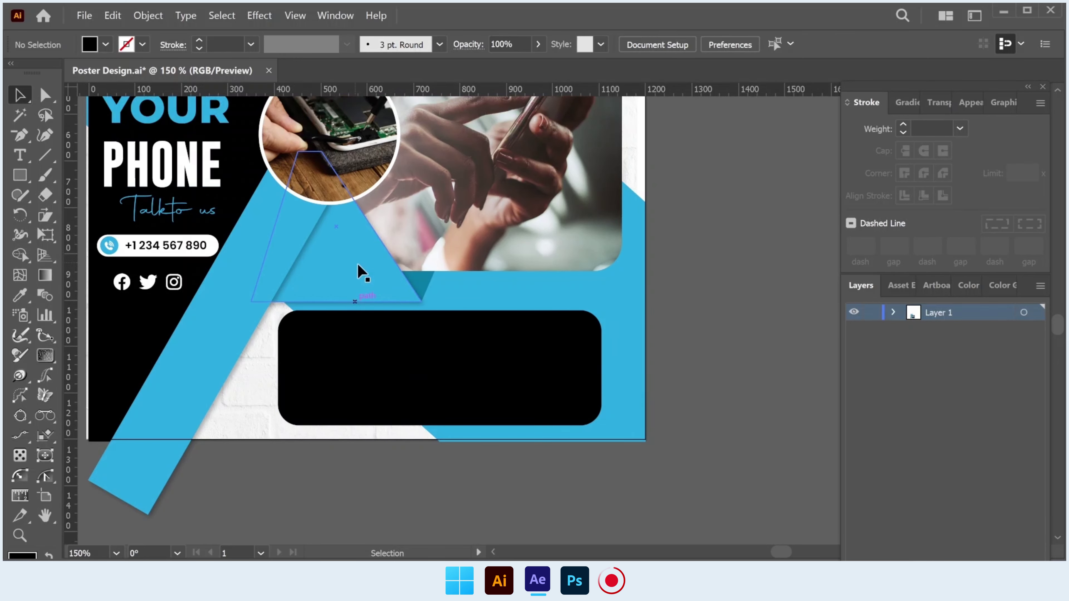
scroll(554, 386, "up", 9)
scroll(554, 387, "down", 5)
scroll(554, 386, "down", 5)
scroll(467, 381, "up", 1)
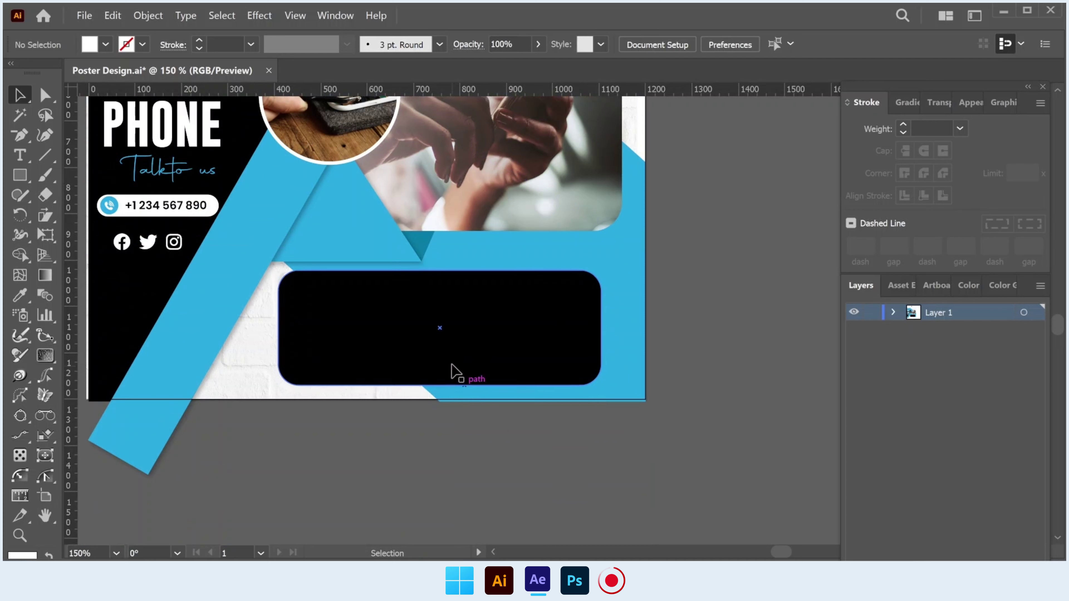
left_click(453, 370)
key("ctrl+v")
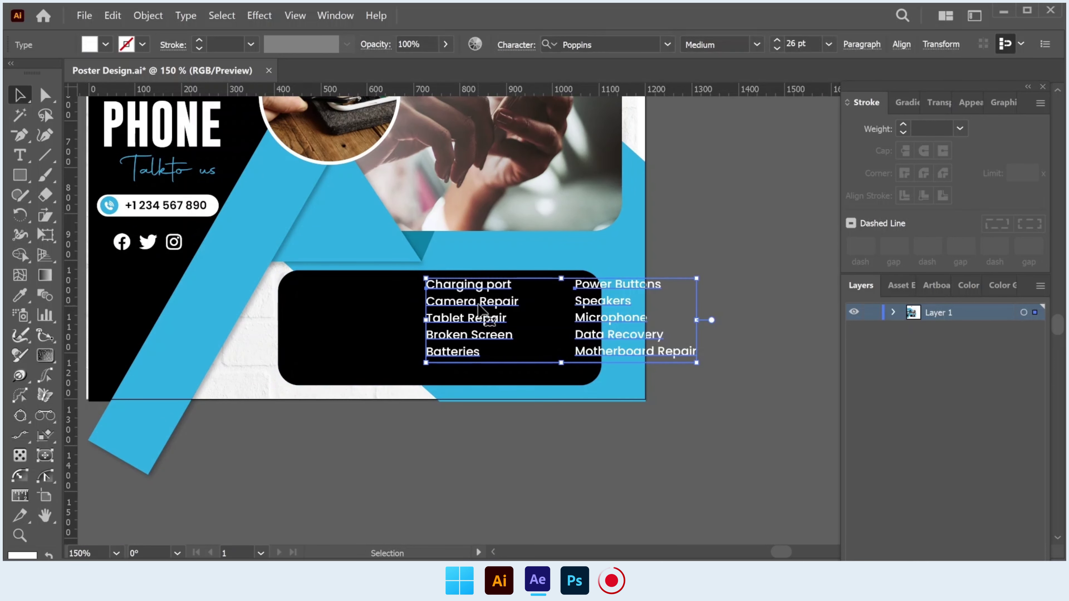
left_click_drag(480, 308, 353, 320)
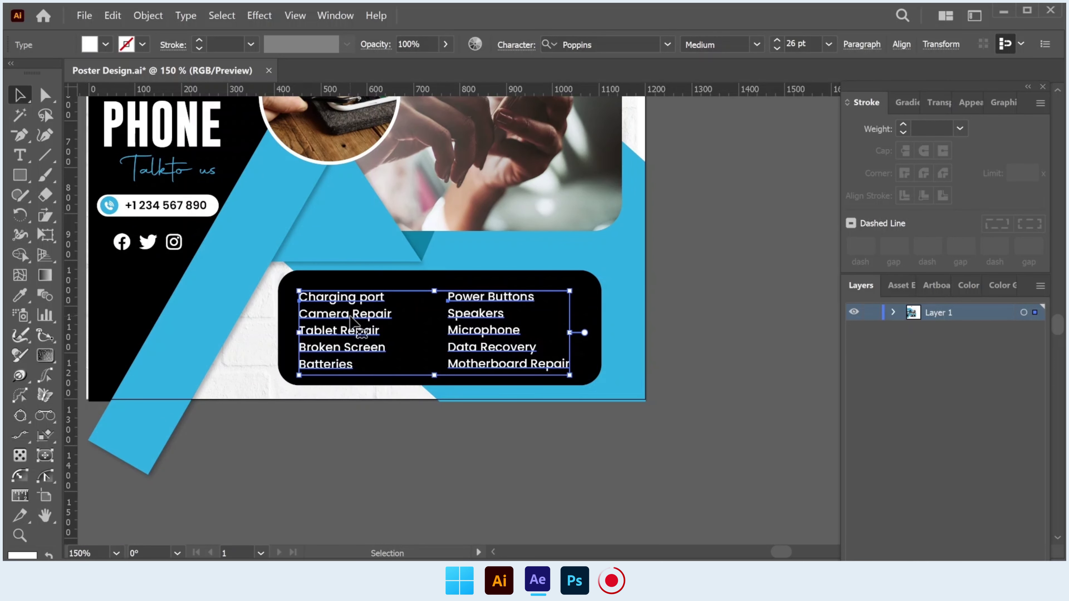
left_click_drag(474, 334, 480, 322)
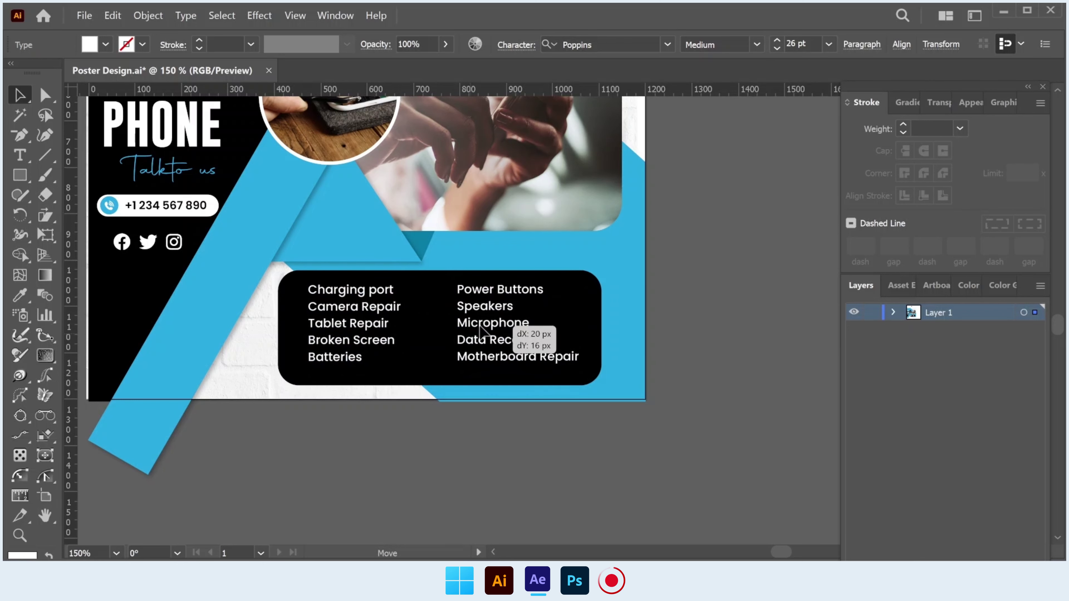
left_click(481, 420)
scroll(310, 291, "up", 4)
Step: Draw a small white circle before Charging port and duplicate it down the first service column
left_click_drag(20, 175, 80, 218)
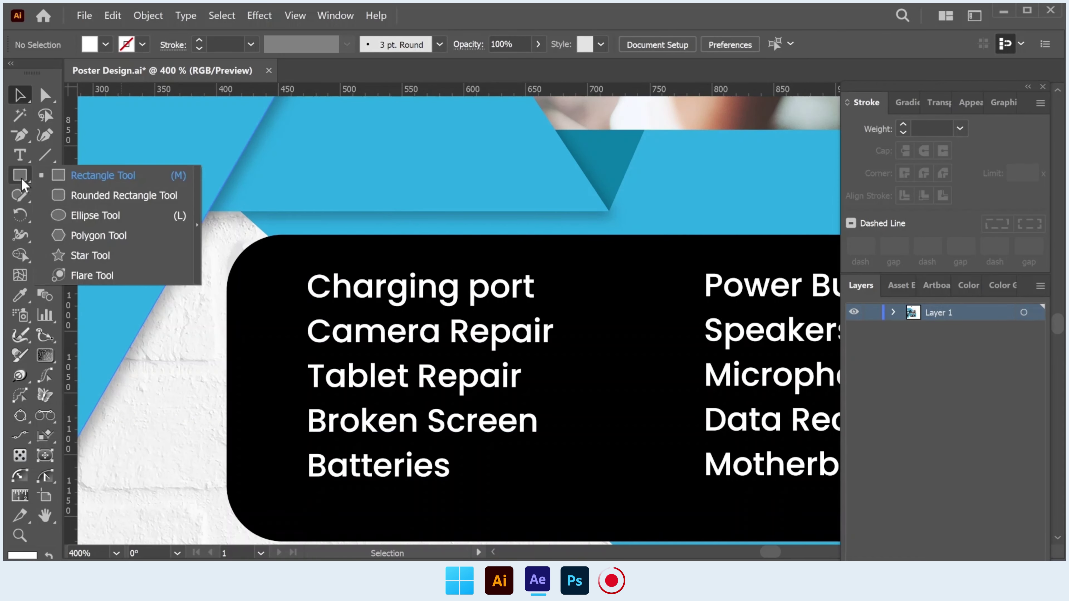
scroll(236, 278, "up", 2)
left_click_drag(328, 273, 362, 309)
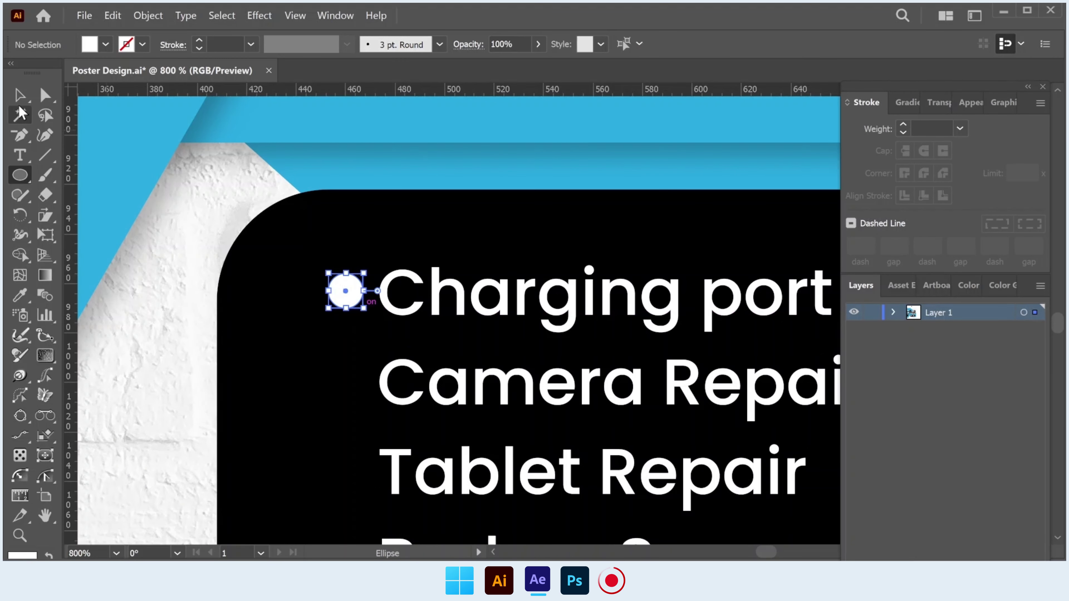
key("v")
scroll(347, 239, "down", 2)
left_click_drag(351, 219, 344, 307)
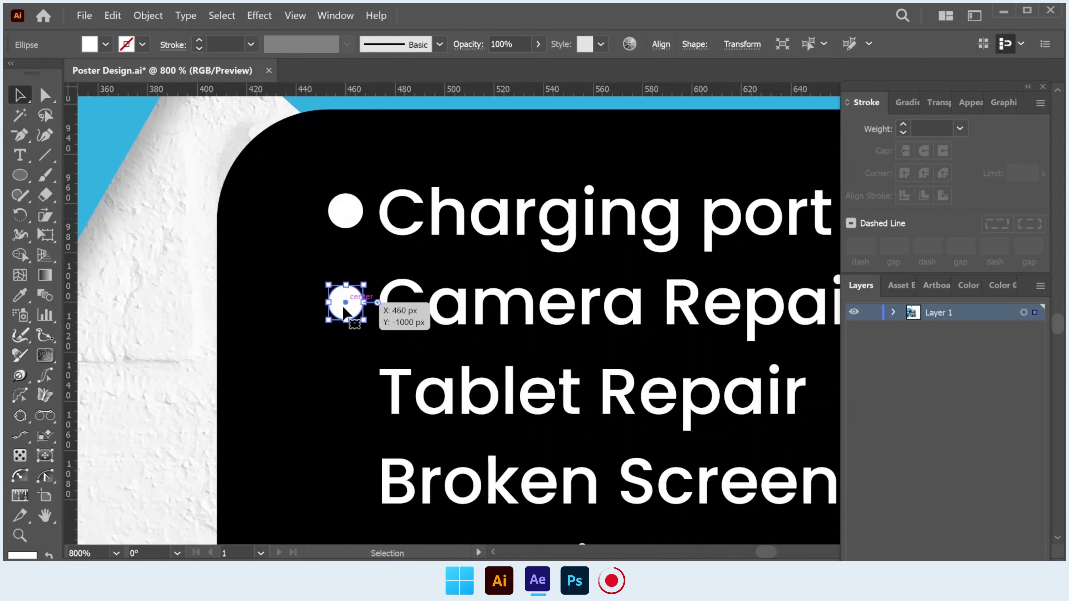
key("ctrl+d")
key("ctrl+d")
scroll(344, 313, "down", 3)
key("ctrl+d")
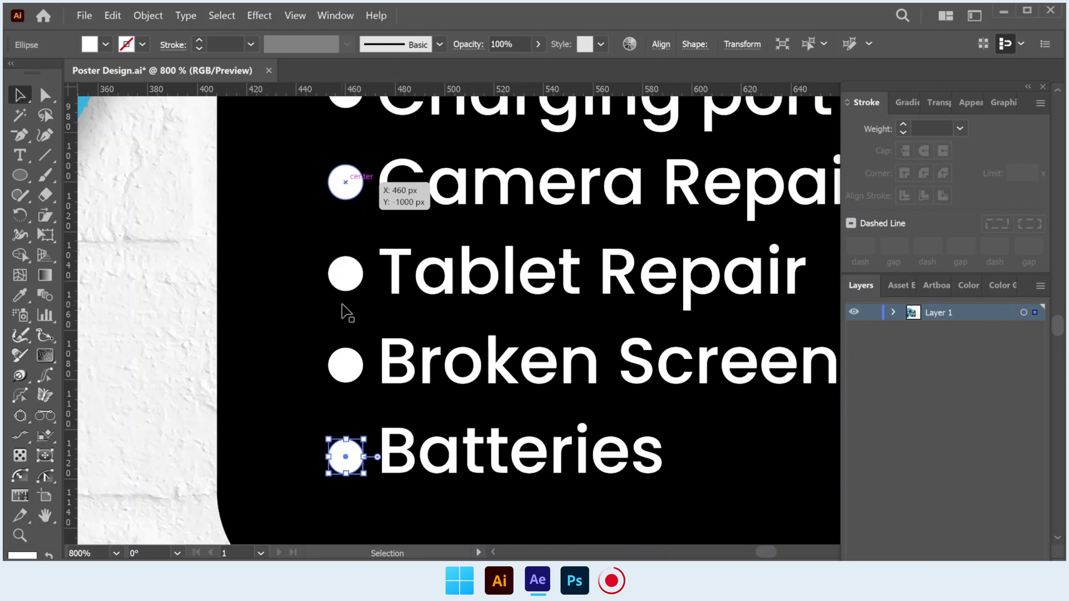
scroll(346, 312, "down", 3)
left_click(343, 334, "shift")
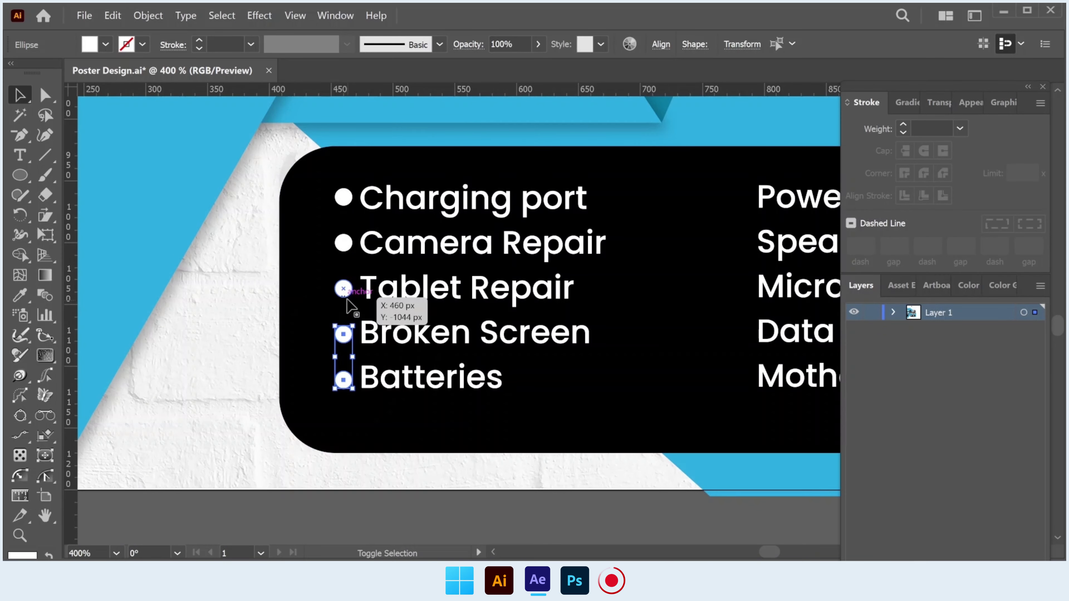
Step: Copy the whole bullet column beside the second service column, then zoom out to view the poster
left_click(343, 198, "shift")
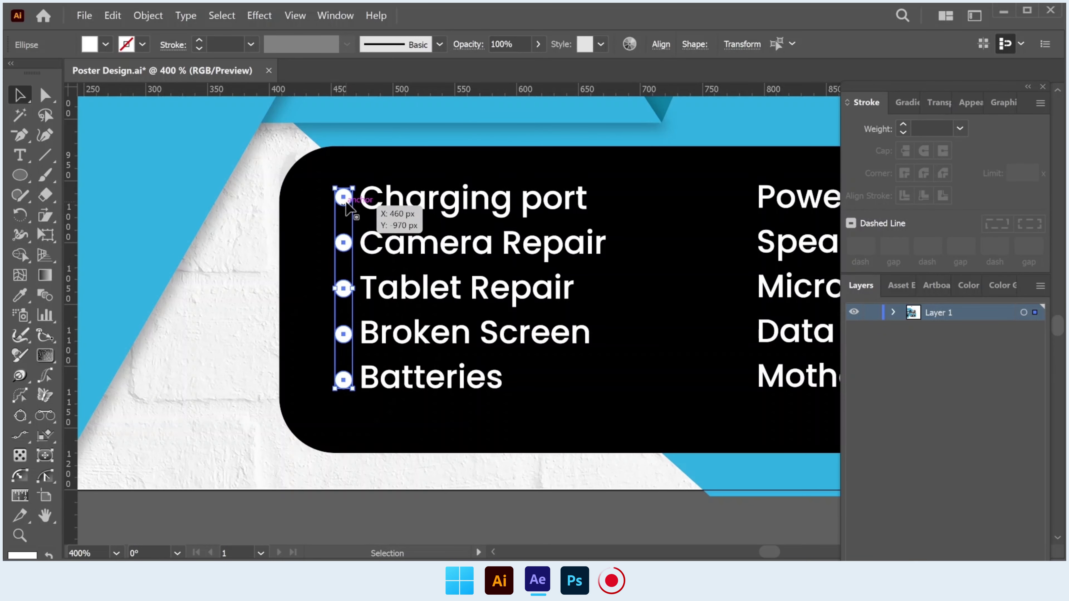
left_click_drag(344, 198, 742, 226)
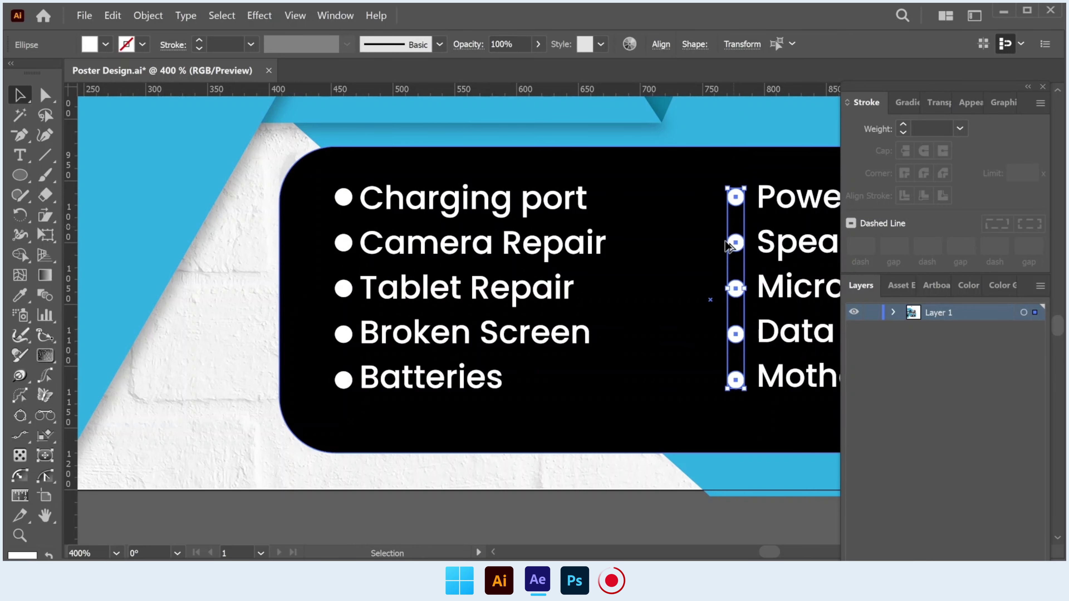
key("ctrl+minus")
key("ctrl+minus")
key("ctrl+minus")
left_click(614, 442)
key("ctrl+minus")
left_click_drag(628, 461, 511, 503)
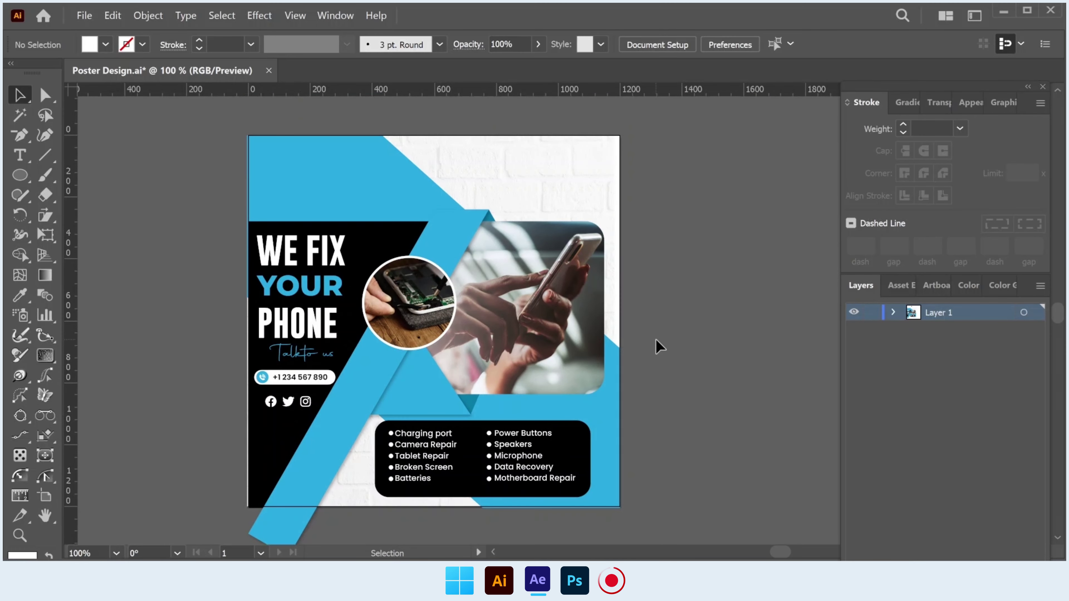
scroll(665, 346, "down", 1)
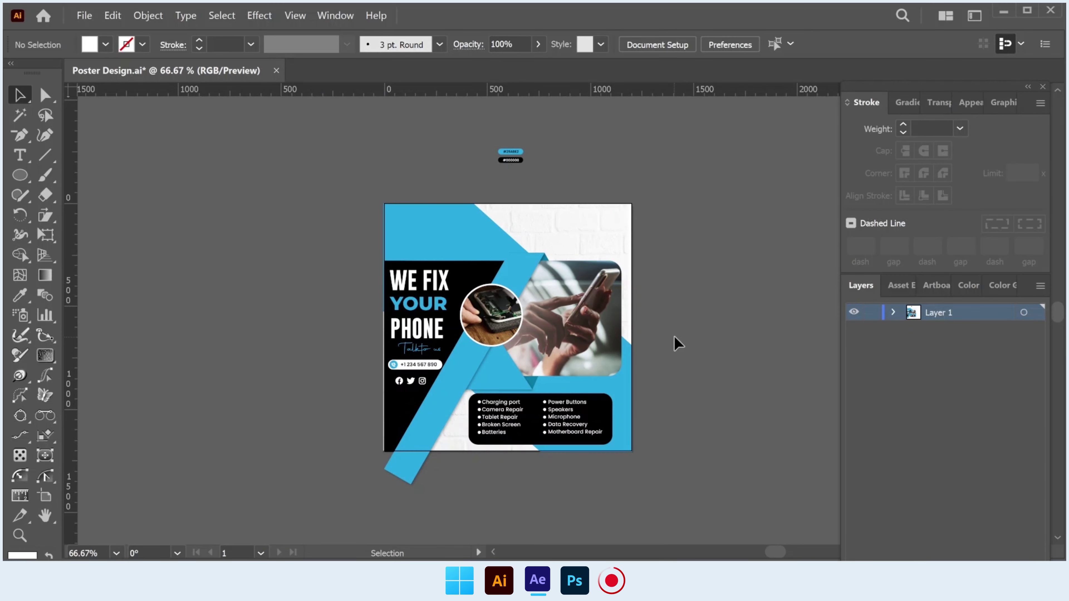